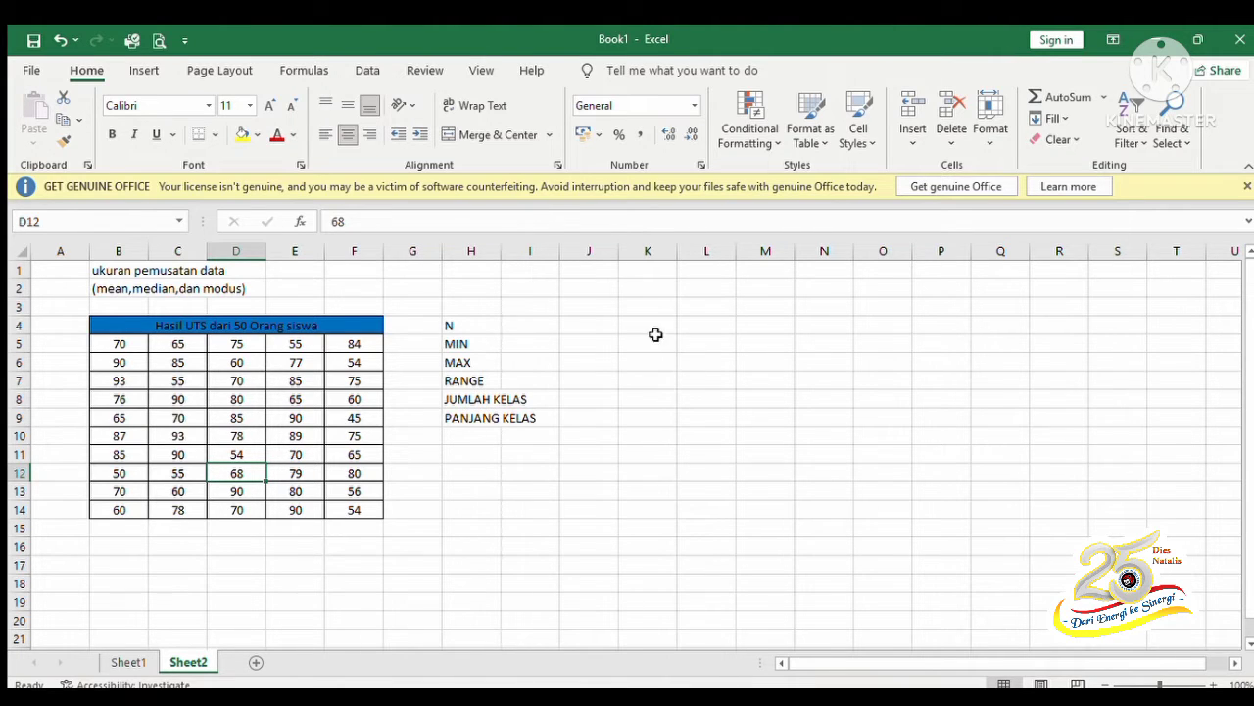
Enter 50 as N in J4 and calculate the minimum of the scores B5:F14 in J5 with the MIN function.
{"action": "left_click", "coordinate": [578, 326]}
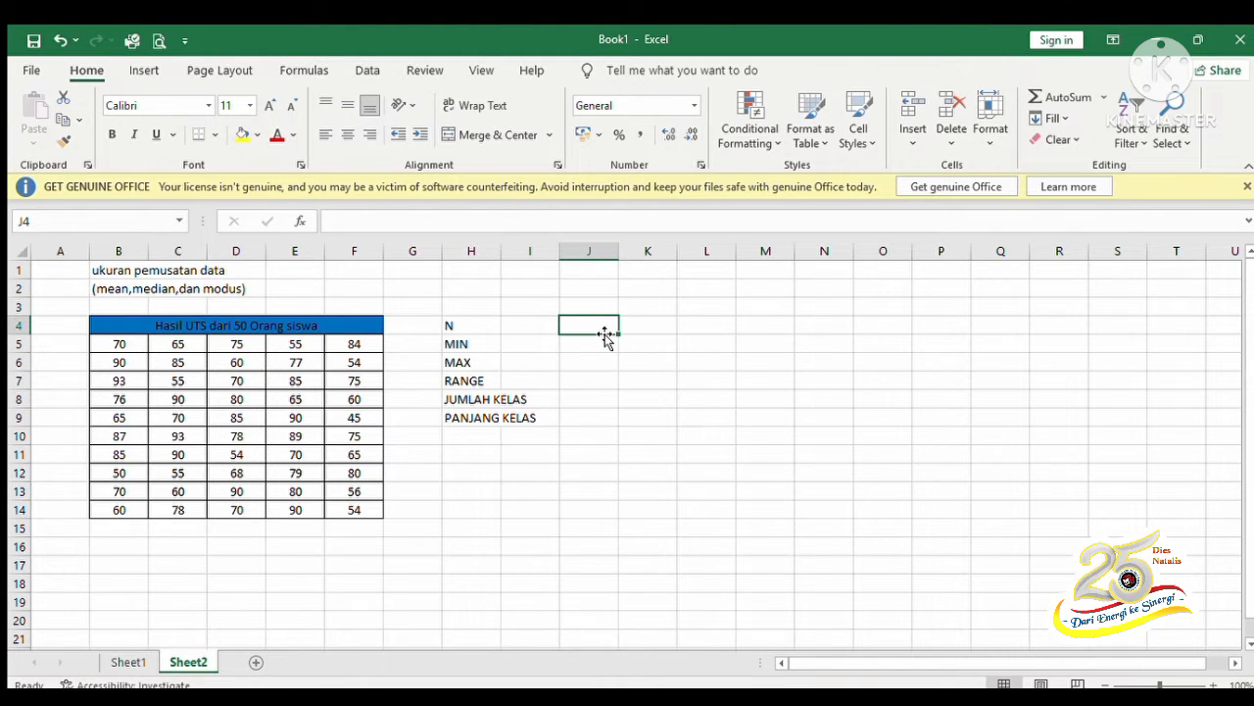
{"action": "type", "text": "50"}
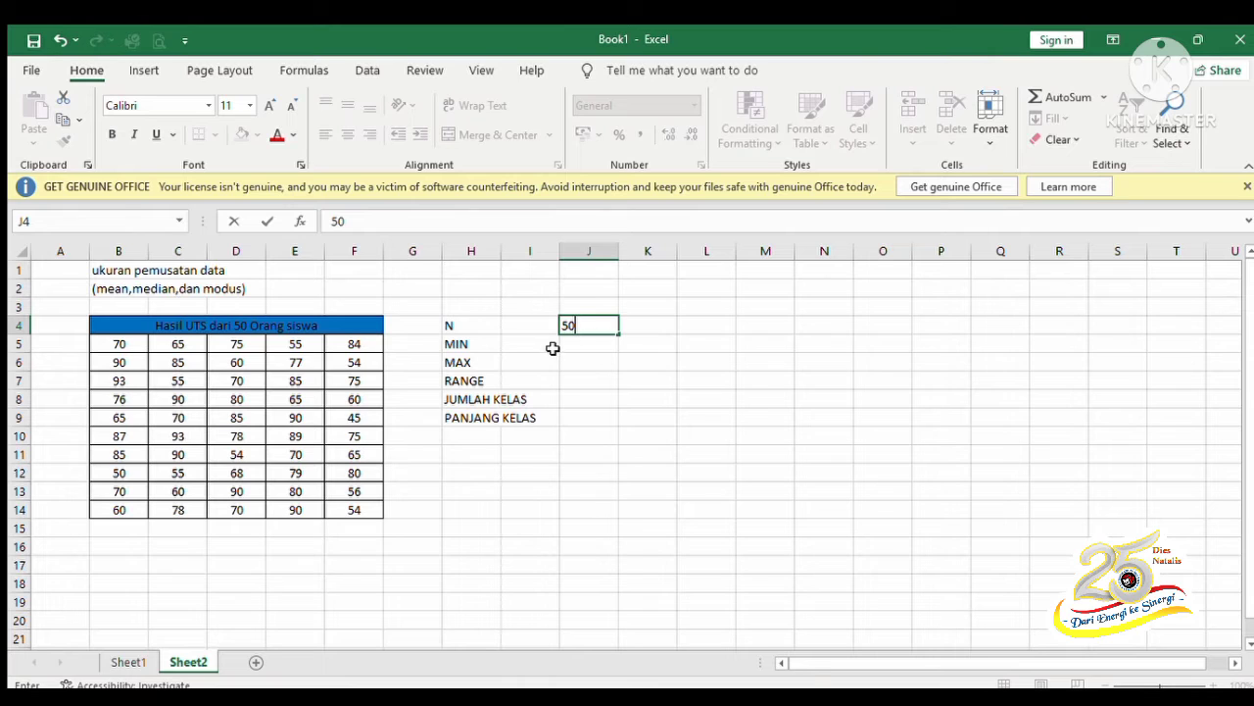
{"action": "left_click", "coordinate": [569, 343]}
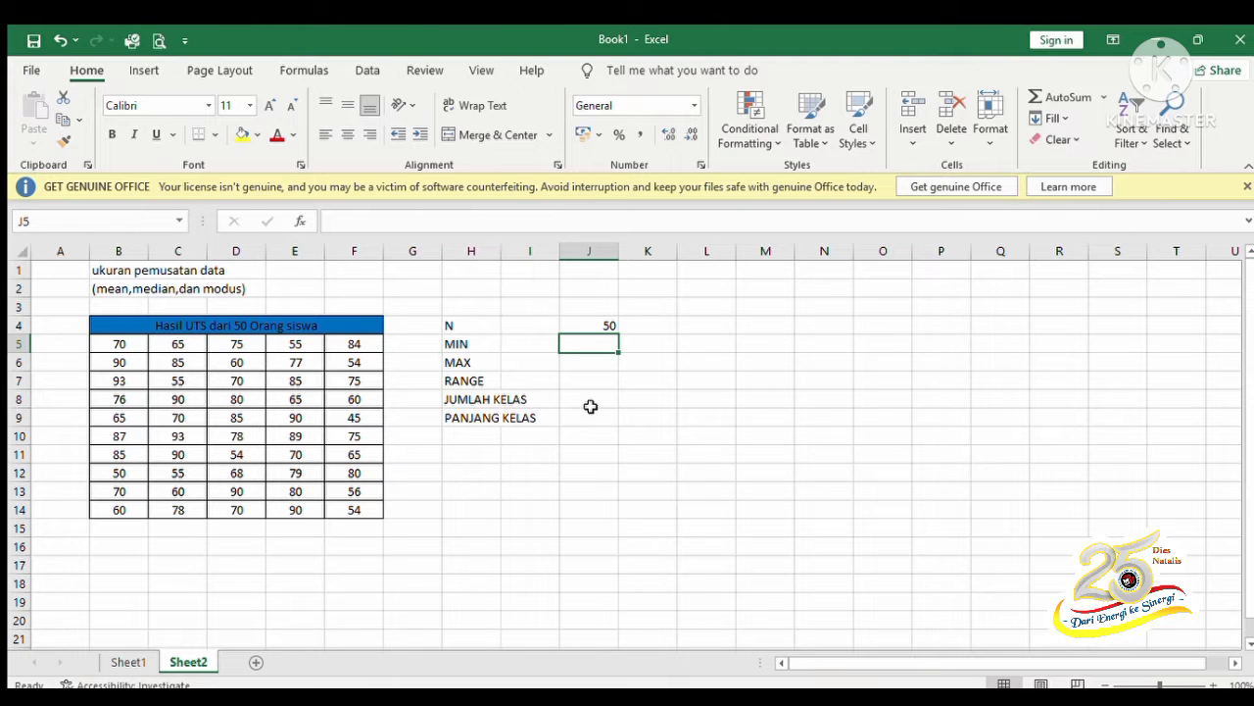
{"action": "type", "text": "=min"}
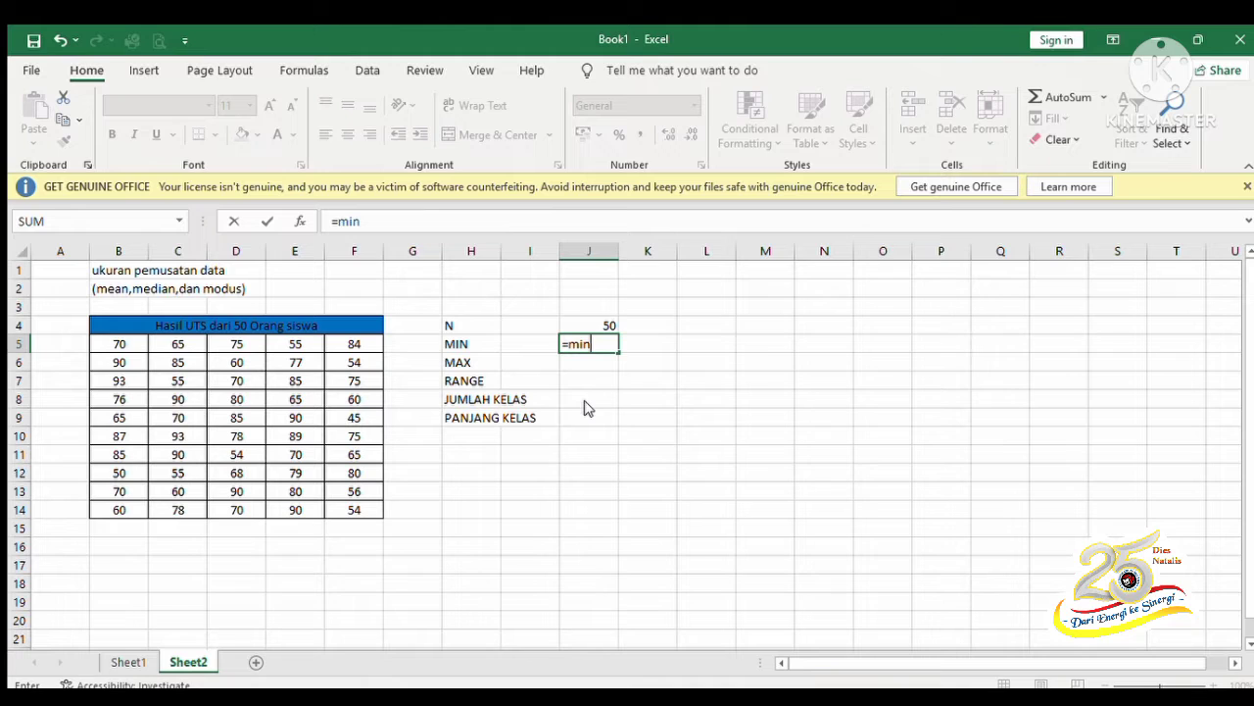
{"action": "key", "text": "Tab"}
{"action": "left_click_drag", "start_coordinate": [118, 347], "coordinate": [349, 507]}
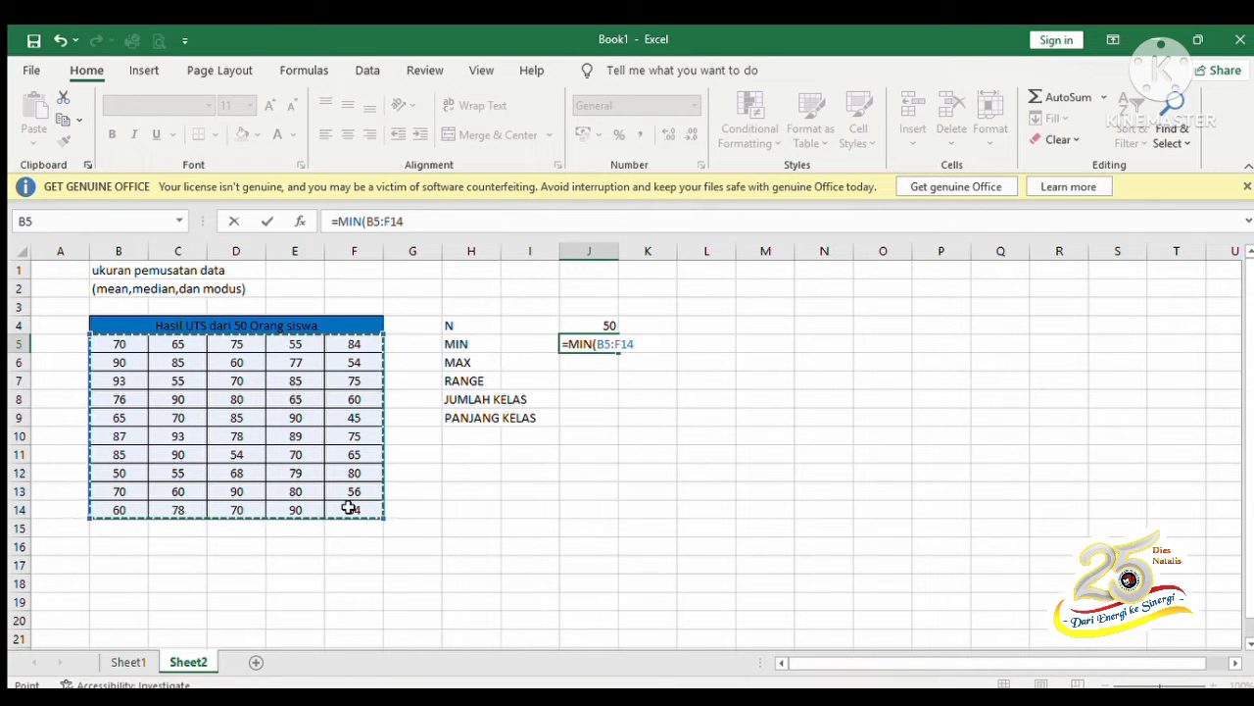
{"action": "key", "text": "Return"}
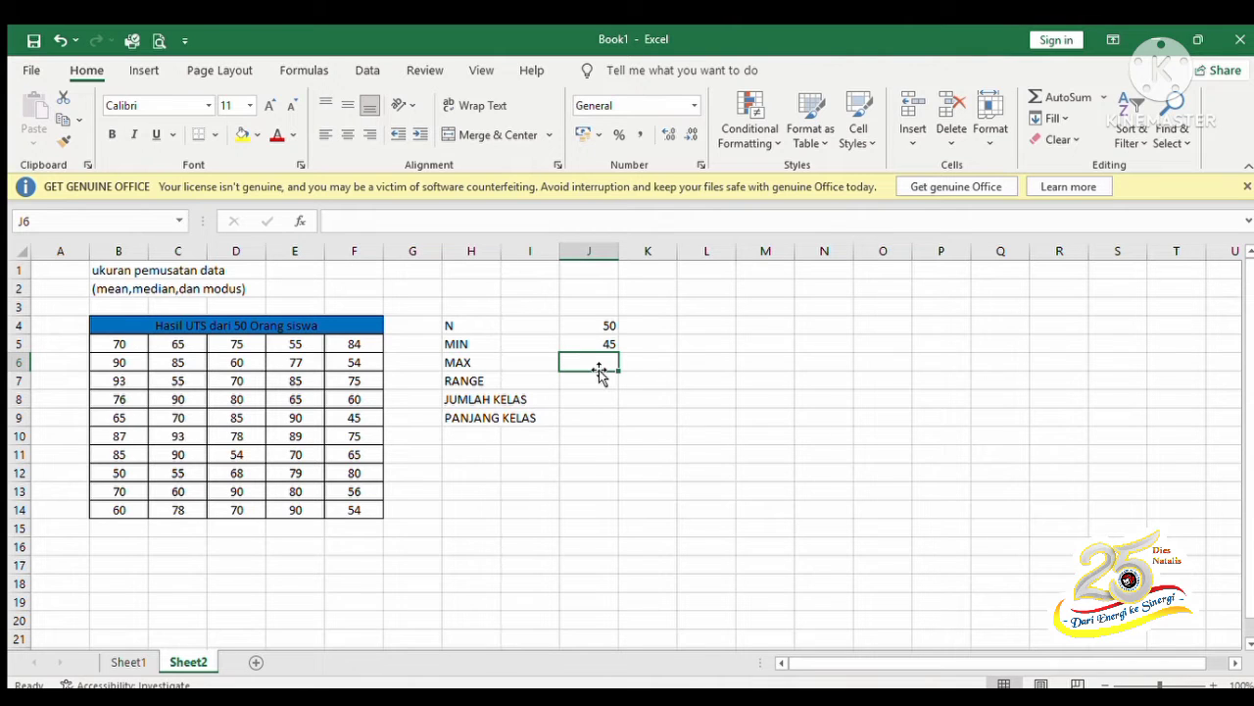
Calculate the maximum of the scores B5:F14 in J6, beside the MAX label, with the MAX function.
{"action": "type", "text": "="}
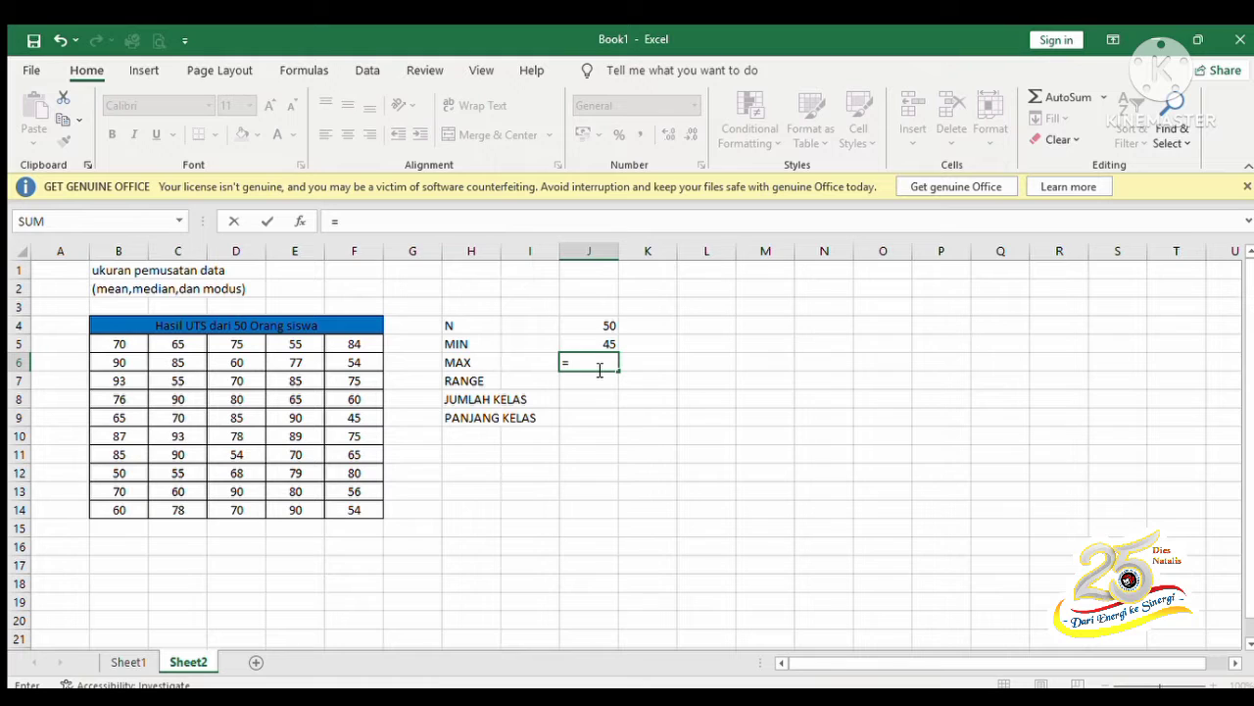
{"action": "type", "text": "max"}
{"action": "key", "text": "Tab"}
{"action": "left_click_drag", "start_coordinate": [110, 342], "coordinate": [334, 507]}
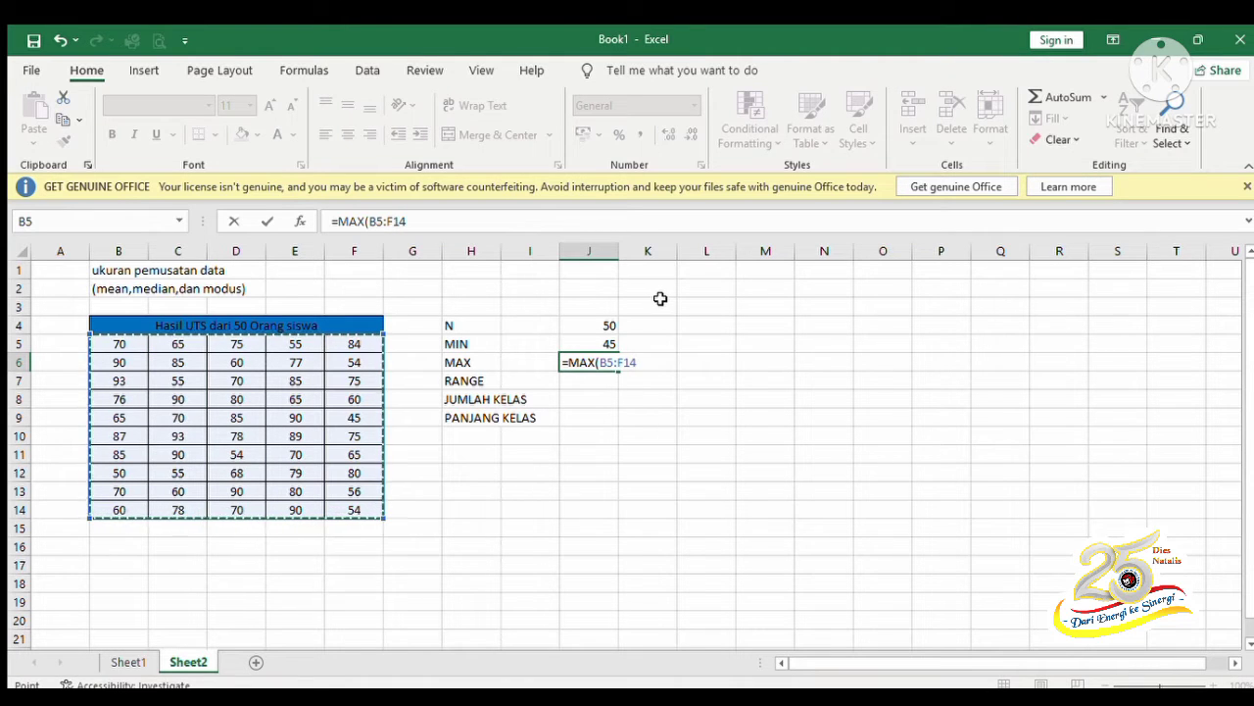
{"action": "key", "text": "Return"}
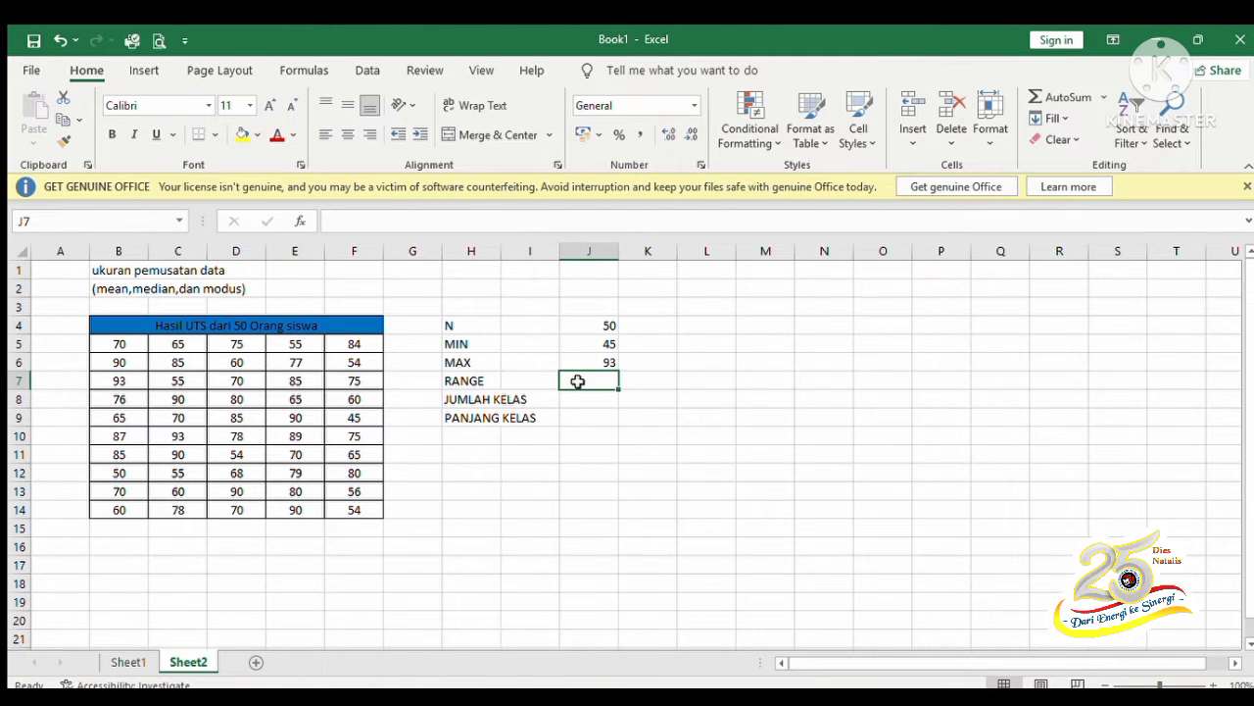
Calculate the RANGE in J7 by subtracting the minimum from the maximum with the formula =J6-J5.
{"action": "type", "text": "="}
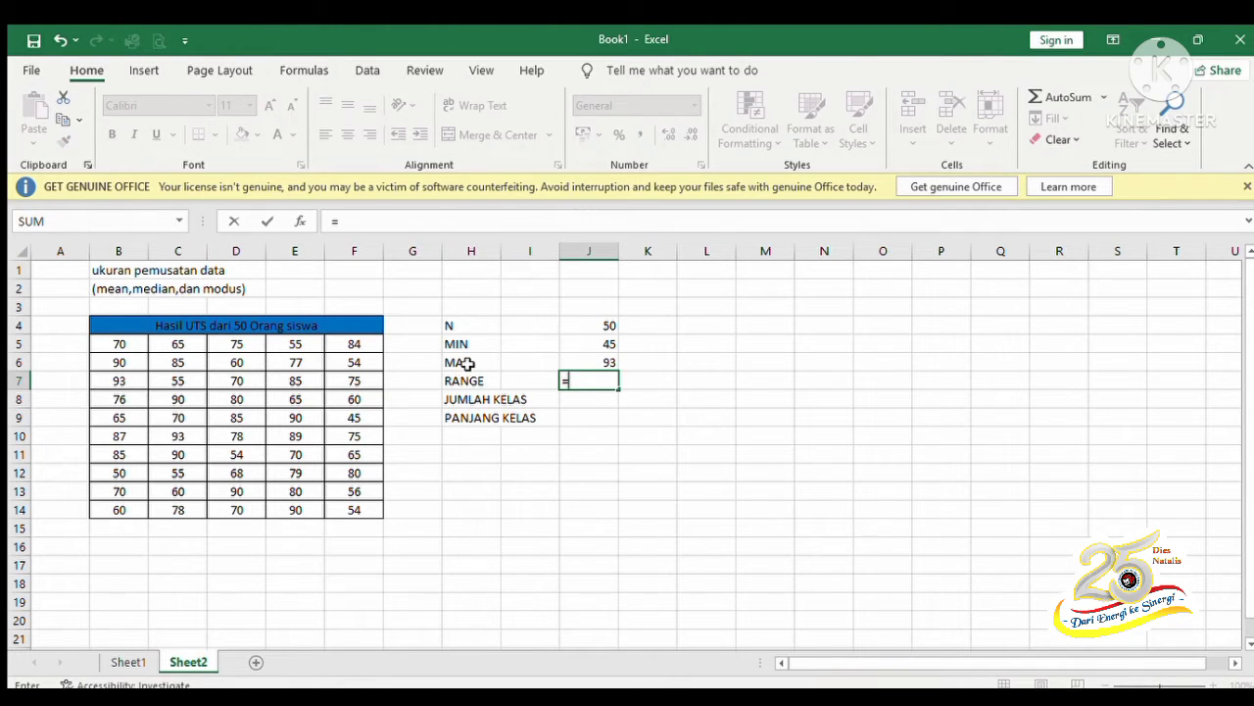
{"action": "left_click", "coordinate": [601, 359]}
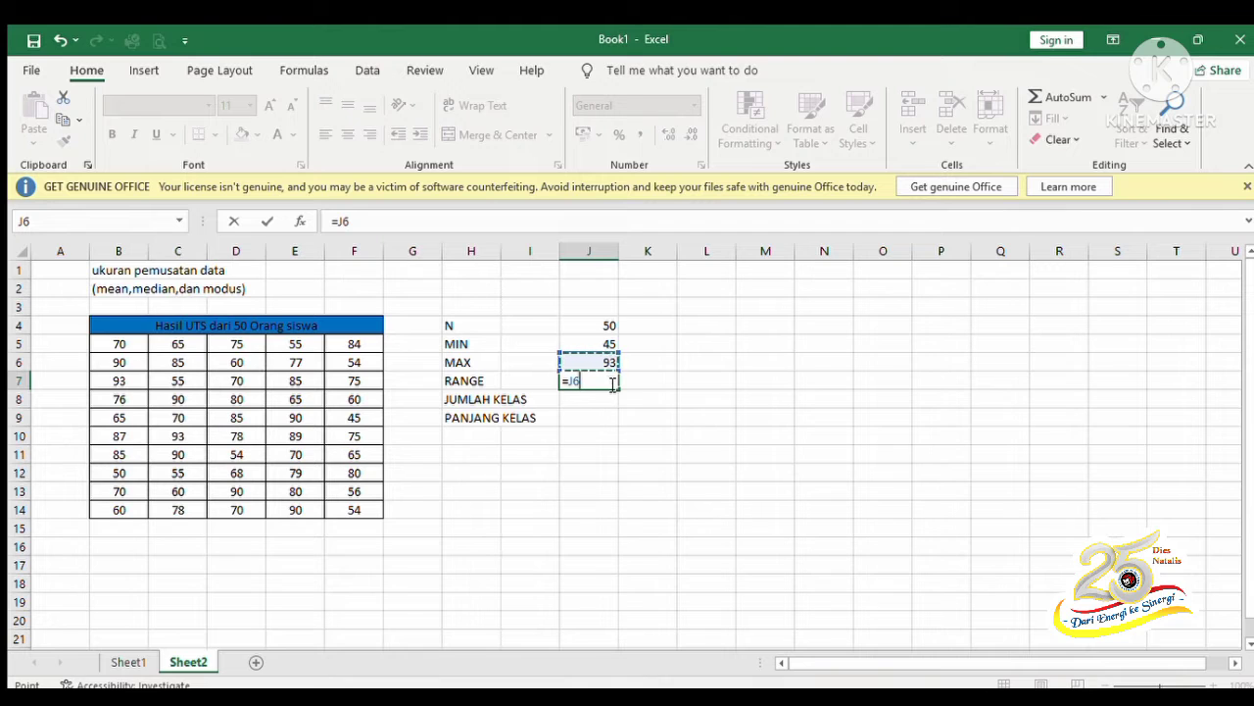
{"action": "type", "text": "-"}
{"action": "left_click", "coordinate": [603, 342]}
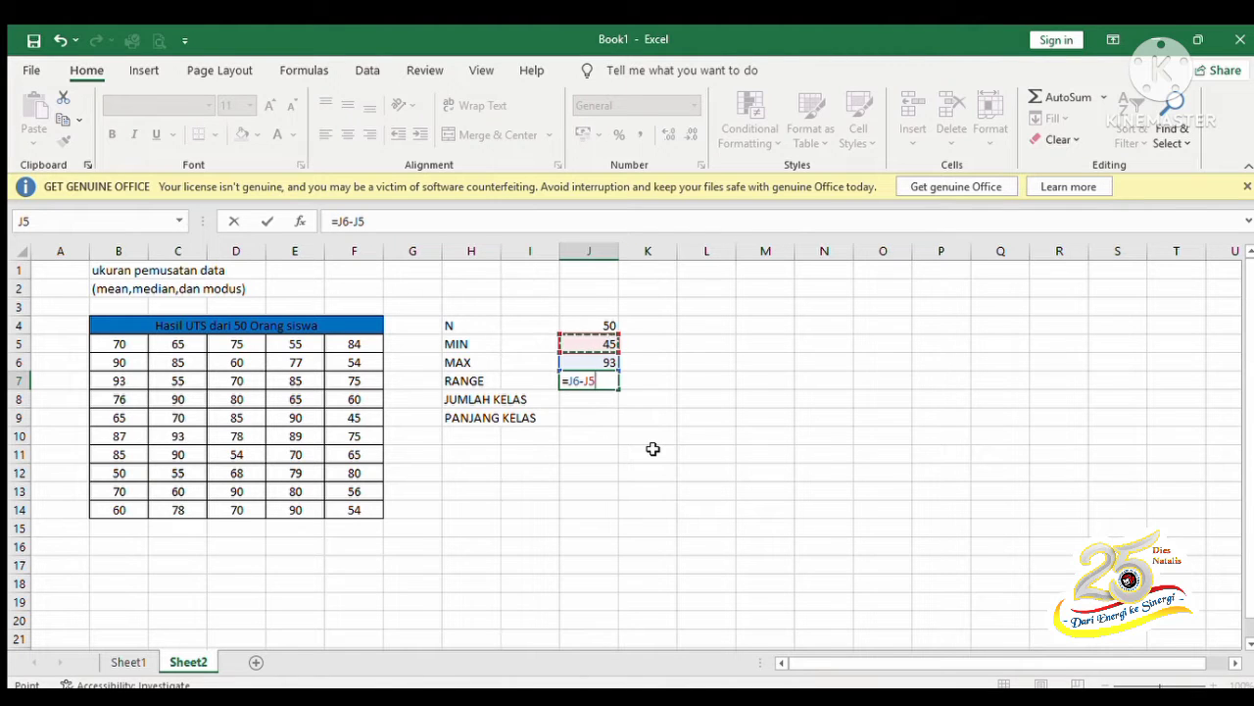
{"action": "key", "text": "Return"}
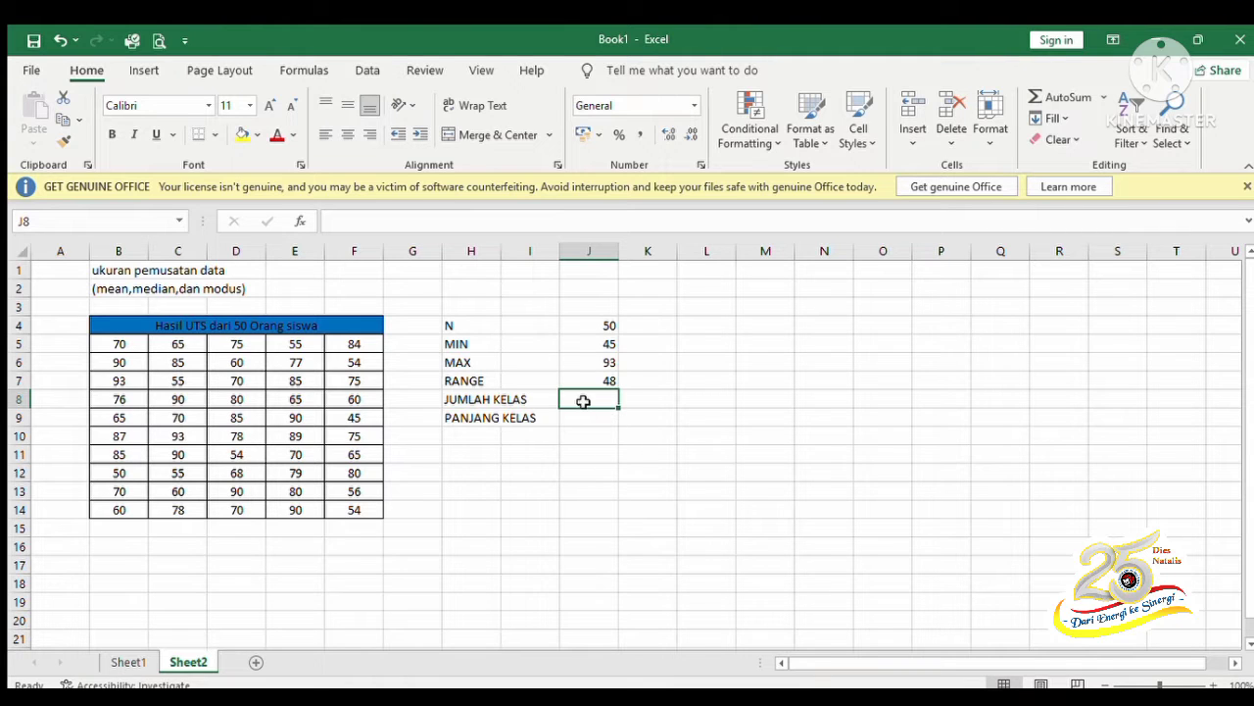
{"action": "type", "text": "="}
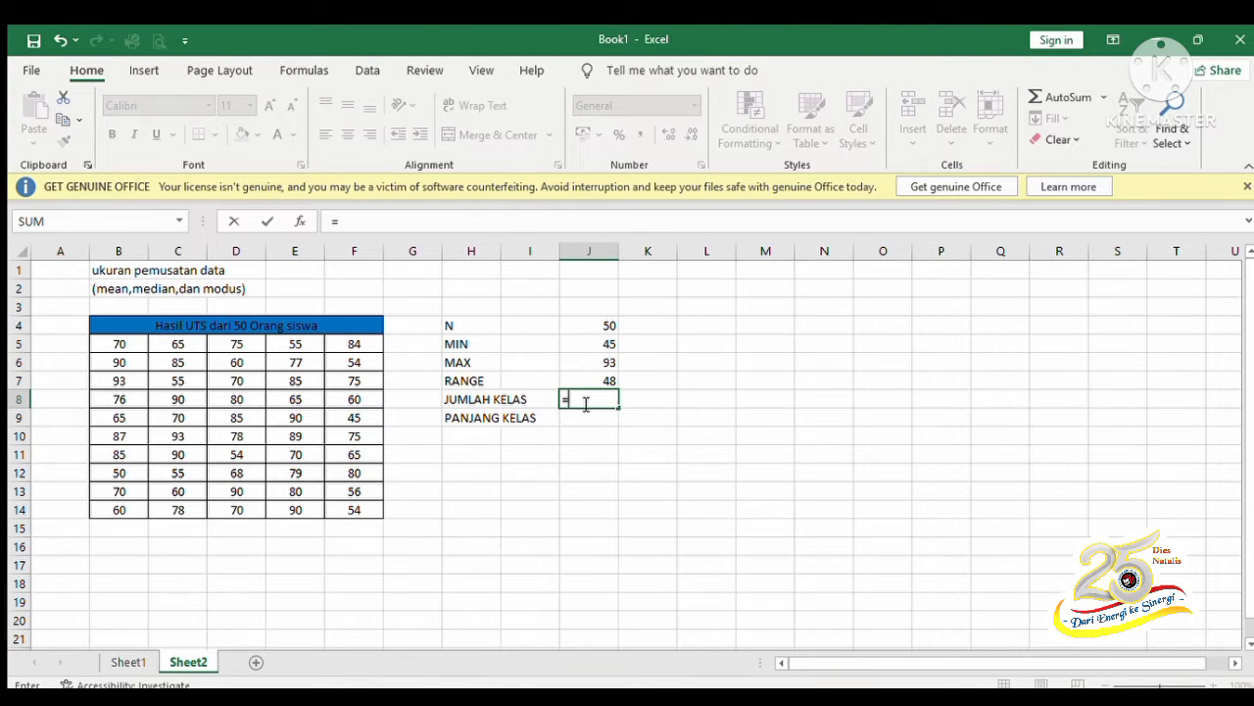
{"action": "type", "text": "1="}
{"action": "key", "text": "BackSpace"}
{"action": "type", "text": "+3,322"}
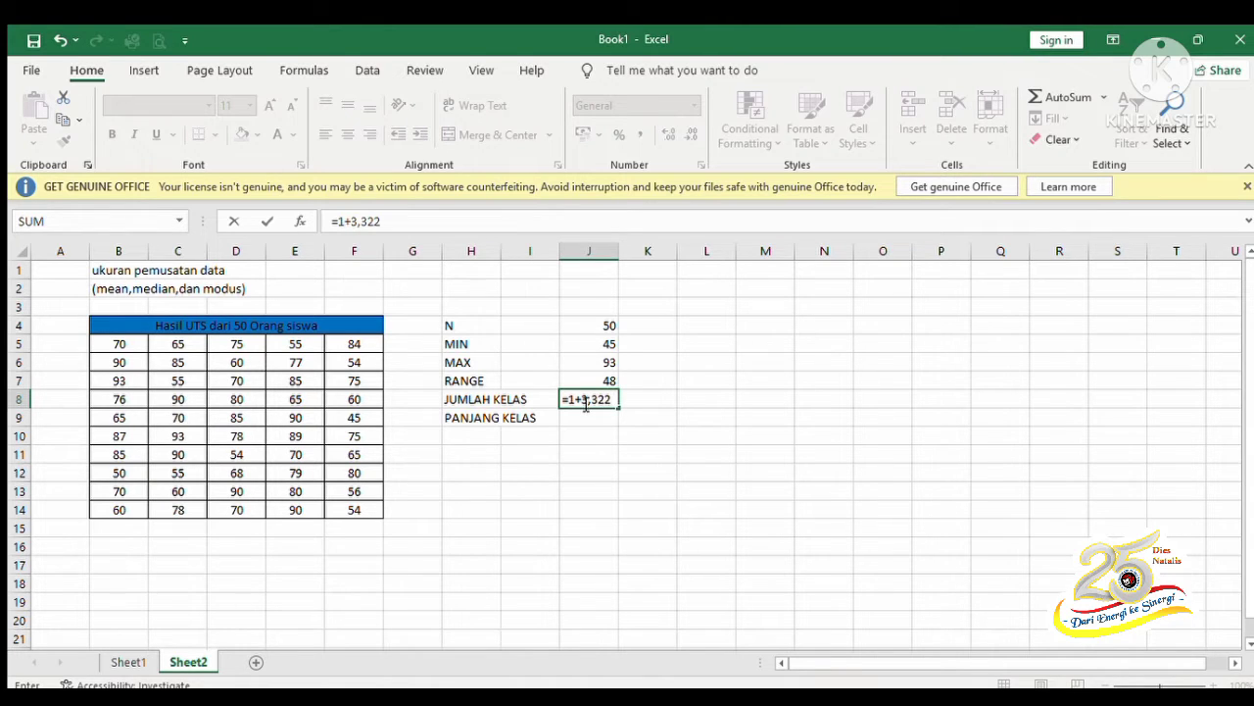
{"action": "key", "text": "Return"}
{"action": "key", "text": "Down"}
{"action": "key", "text": "Down"}
{"action": "key", "text": "Down"}
{"action": "key", "text": "Down"}
{"action": "key", "text": "Down"}
{"action": "key", "text": "Down"}
{"action": "key", "text": "Down"}
{"action": "key", "text": "Down"}
{"action": "key", "text": "Down"}
{"action": "type", "text": "8"}
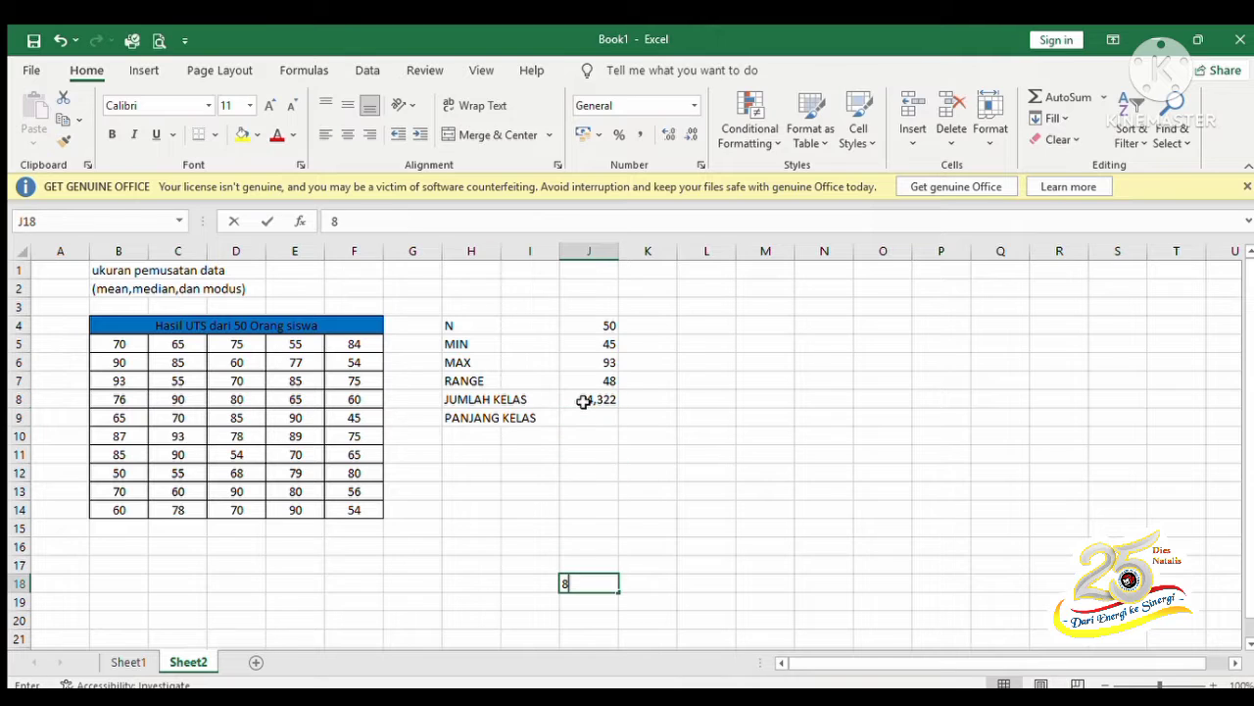
{"action": "key", "text": "Up"}
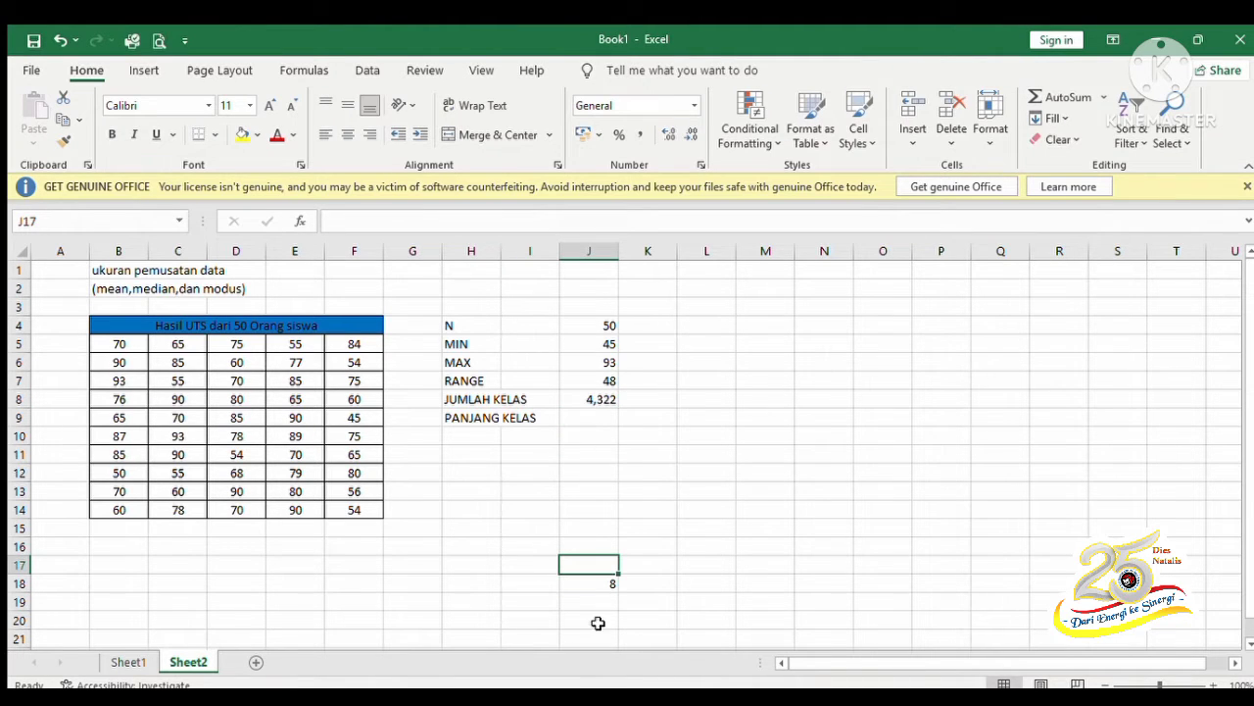
{"action": "left_click", "coordinate": [609, 586]}
{"action": "key", "text": "BackSpace"}
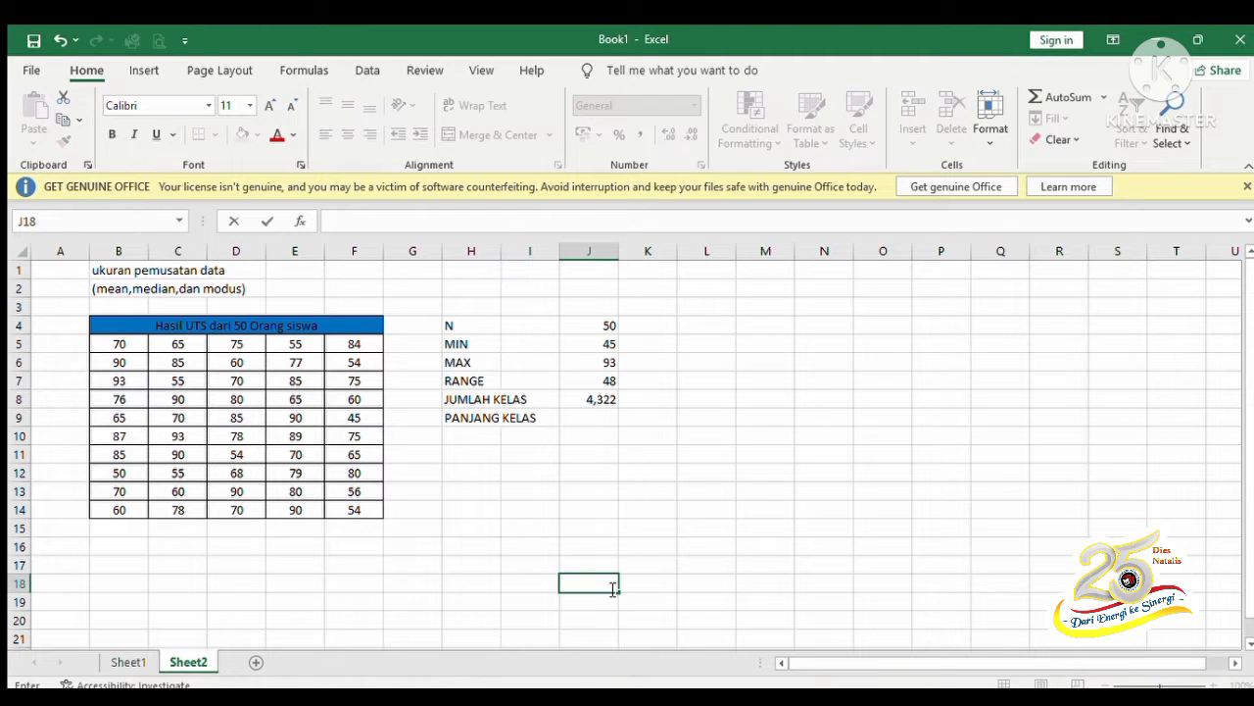
{"action": "left_click", "coordinate": [593, 404]}
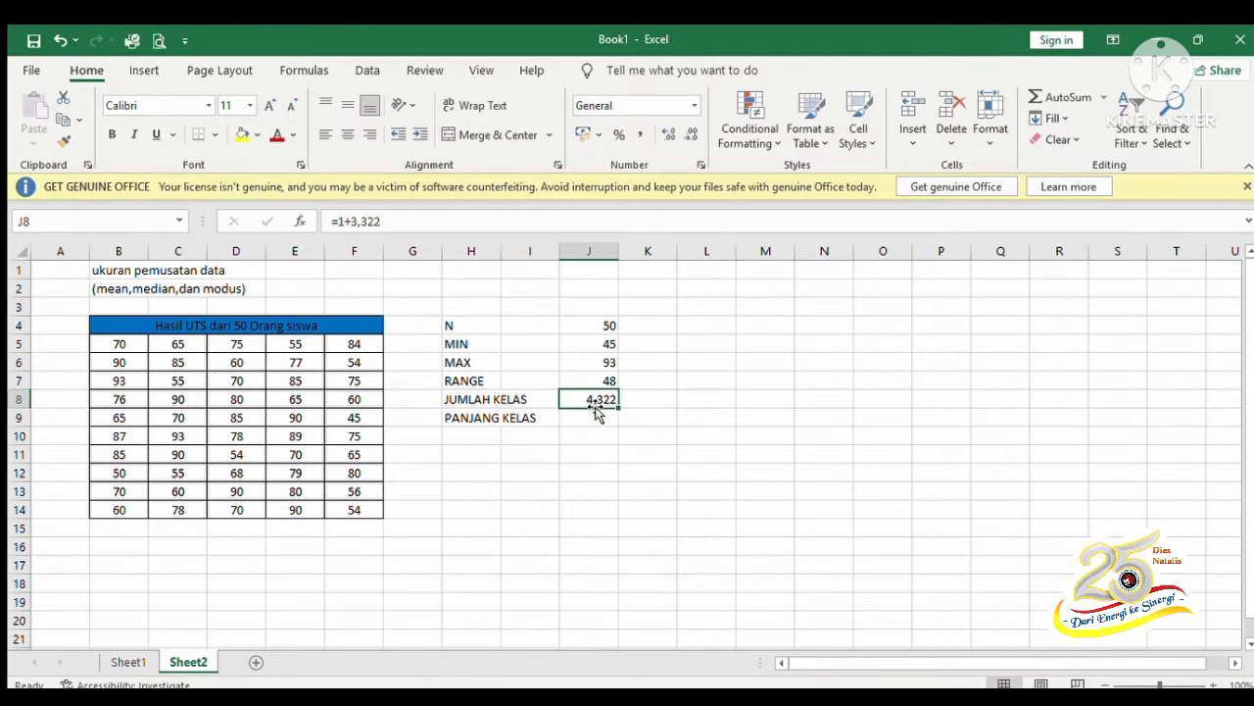
{"action": "key", "text": "BackSpace"}
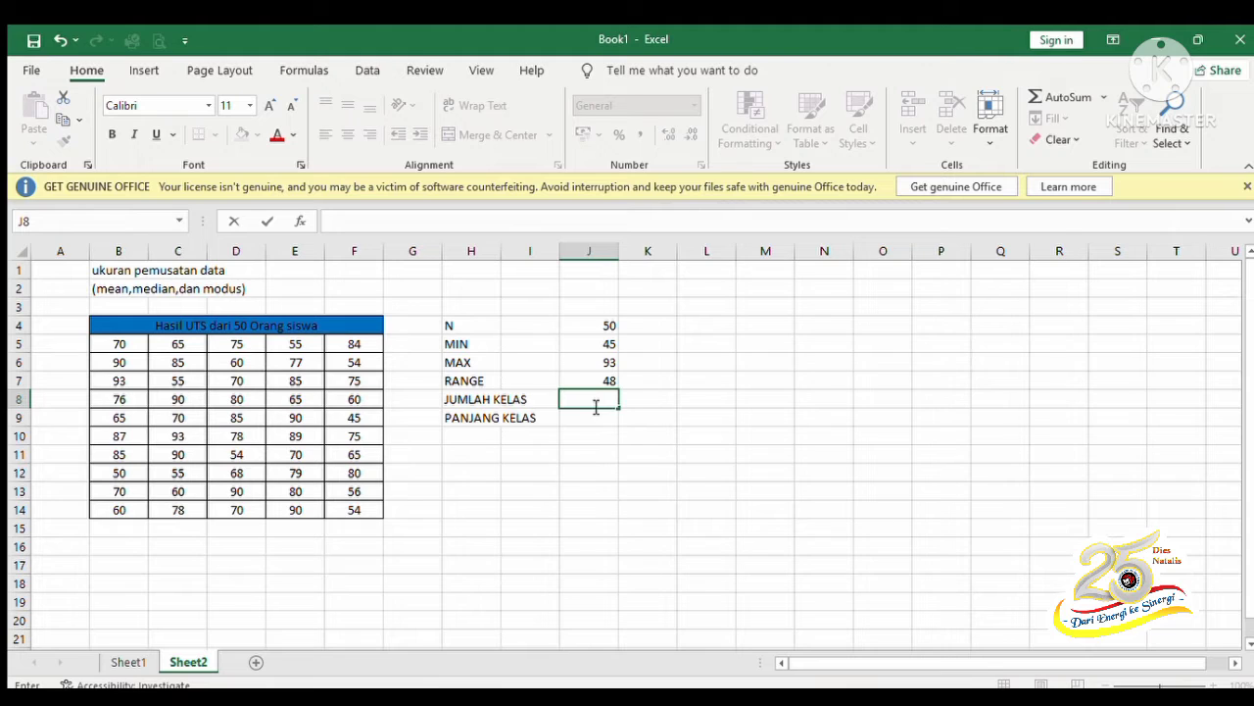
Calculate JUMLAH KELAS in J8 with the formula =1+3,322*LOG(50).
{"action": "type", "text": "1"}
{"action": "key", "text": "BackSpace"}
{"action": "type", "text": "="}
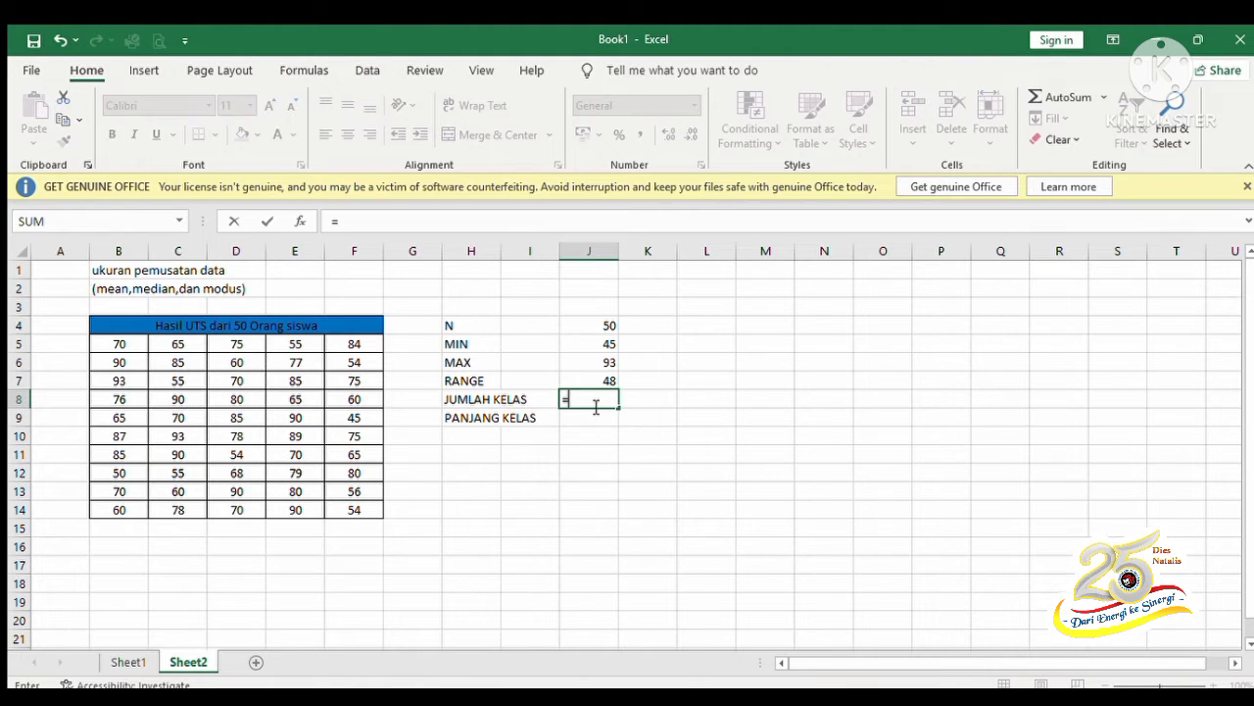
{"action": "type", "text": "1"}
{"action": "type", "text": "="}
{"action": "key", "text": "BackSpace"}
{"action": "type", "text": "+3,22"}
{"action": "key", "text": "BackSpace"}
{"action": "key", "text": "BackSpace"}
{"action": "type", "text": "322"}
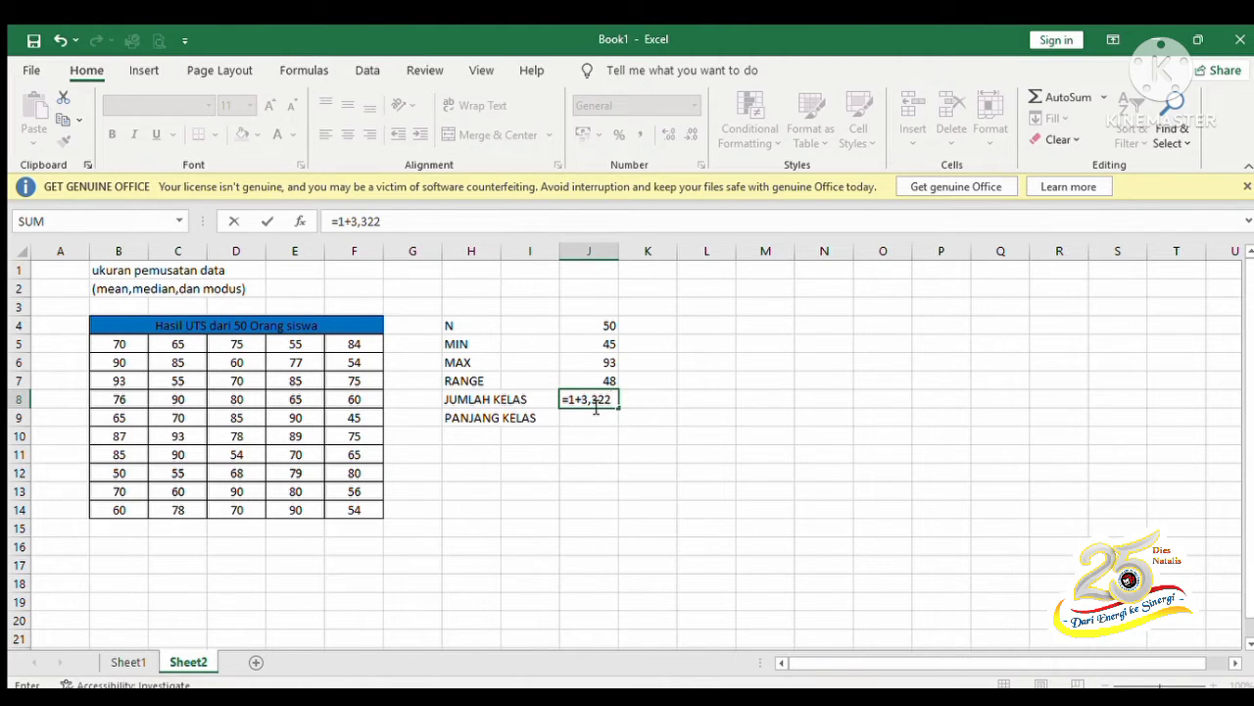
{"action": "type", "text": "*log"}
{"action": "key", "text": "Tab"}
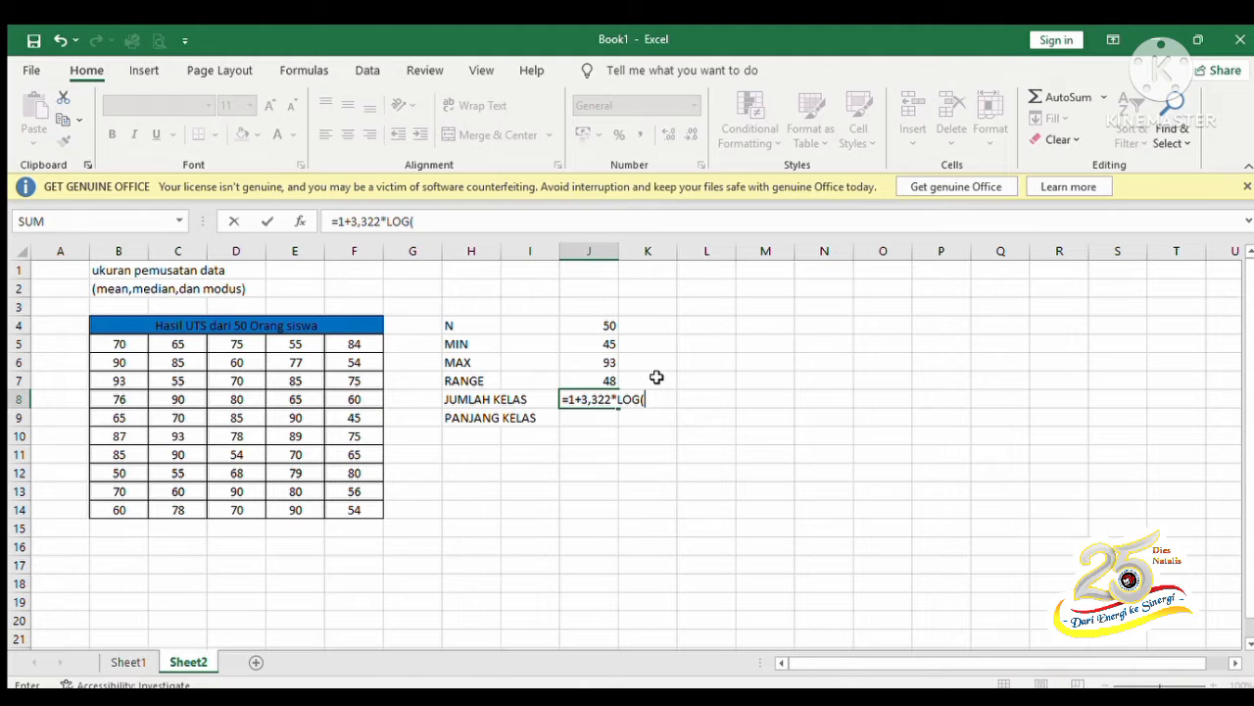
{"action": "type", "text": "50)"}
{"action": "key", "text": "Return"}
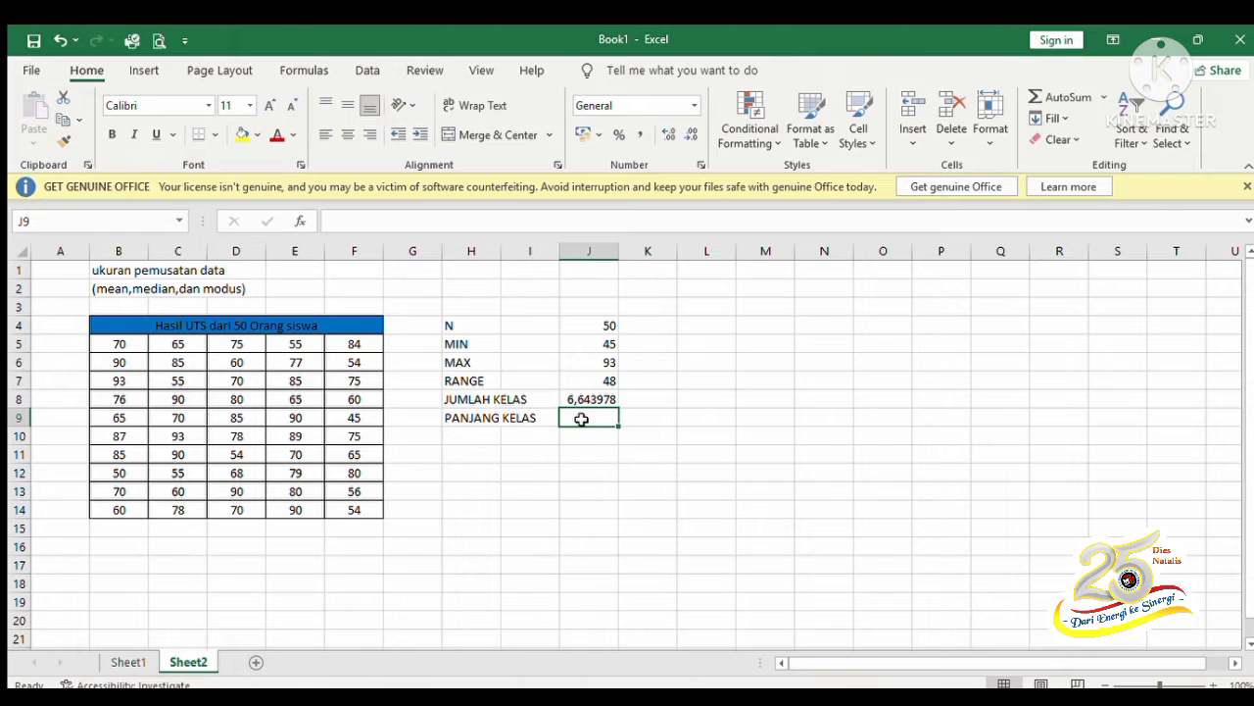
{"action": "type", "text": "="}
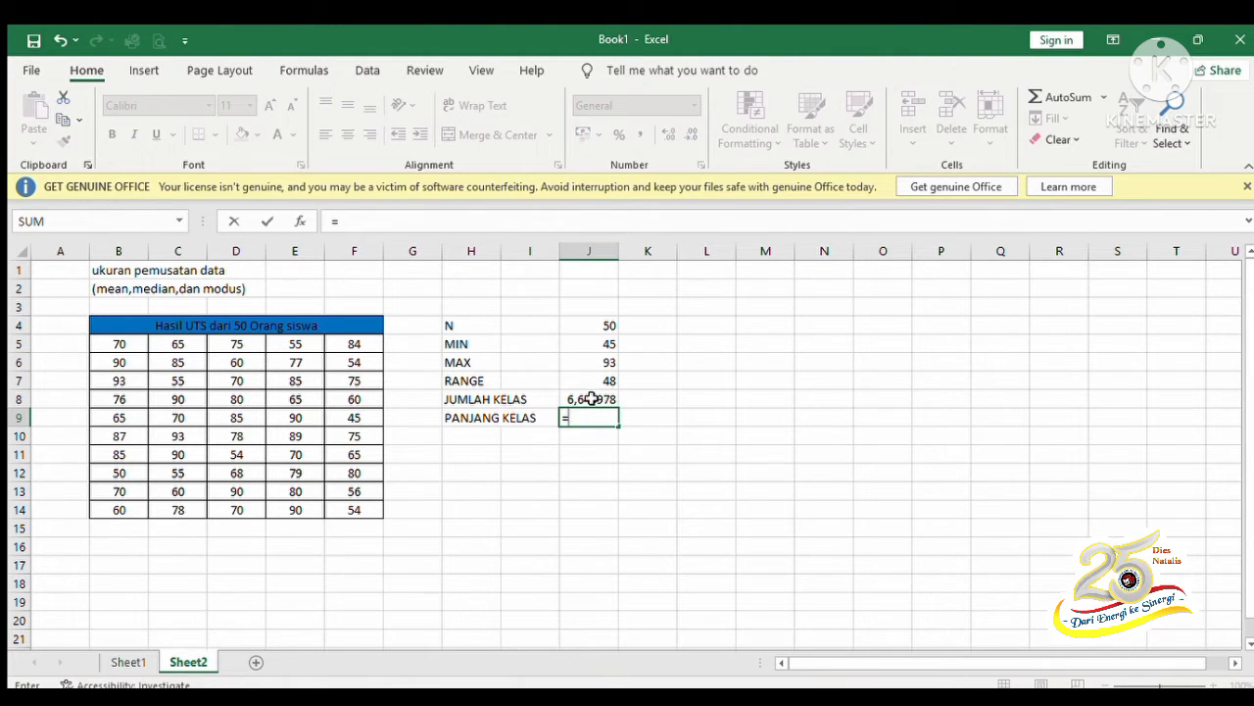
{"action": "left_click", "coordinate": [591, 398]}
{"action": "type", "text": "/"}
{"action": "left_click", "coordinate": [601, 384]}
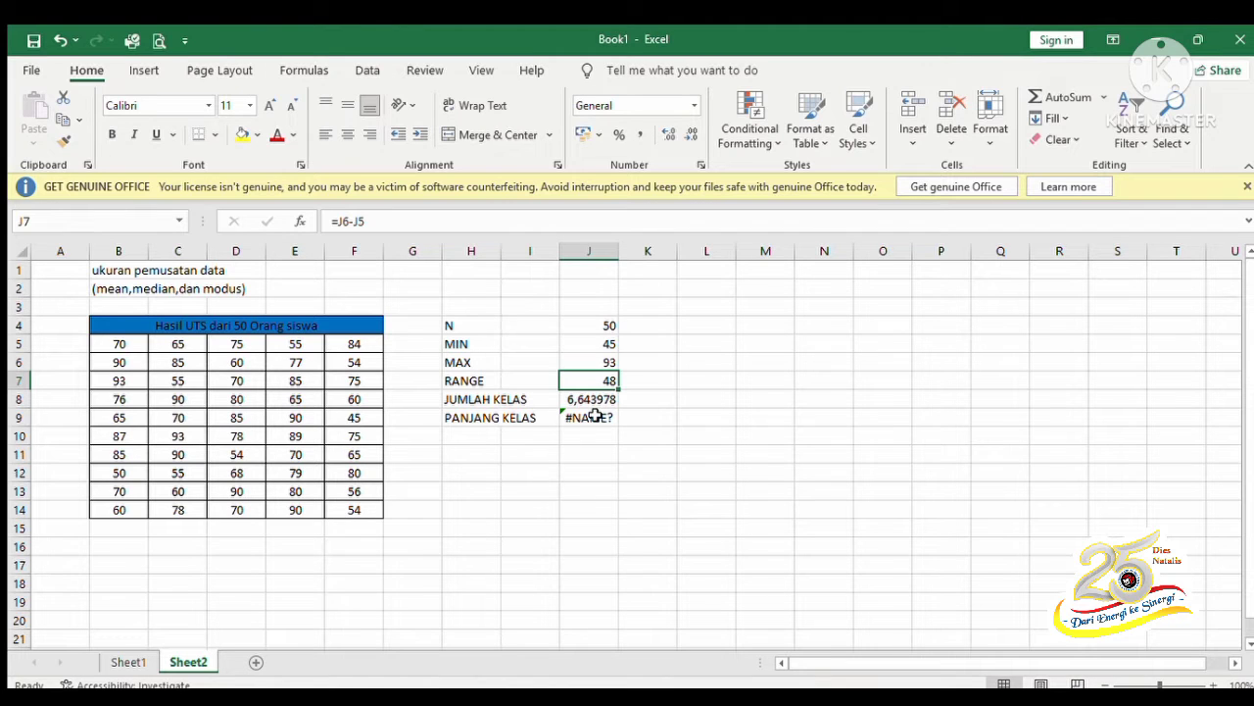
{"action": "left_click", "coordinate": [596, 416]}
{"action": "key", "text": "BackSpace"}
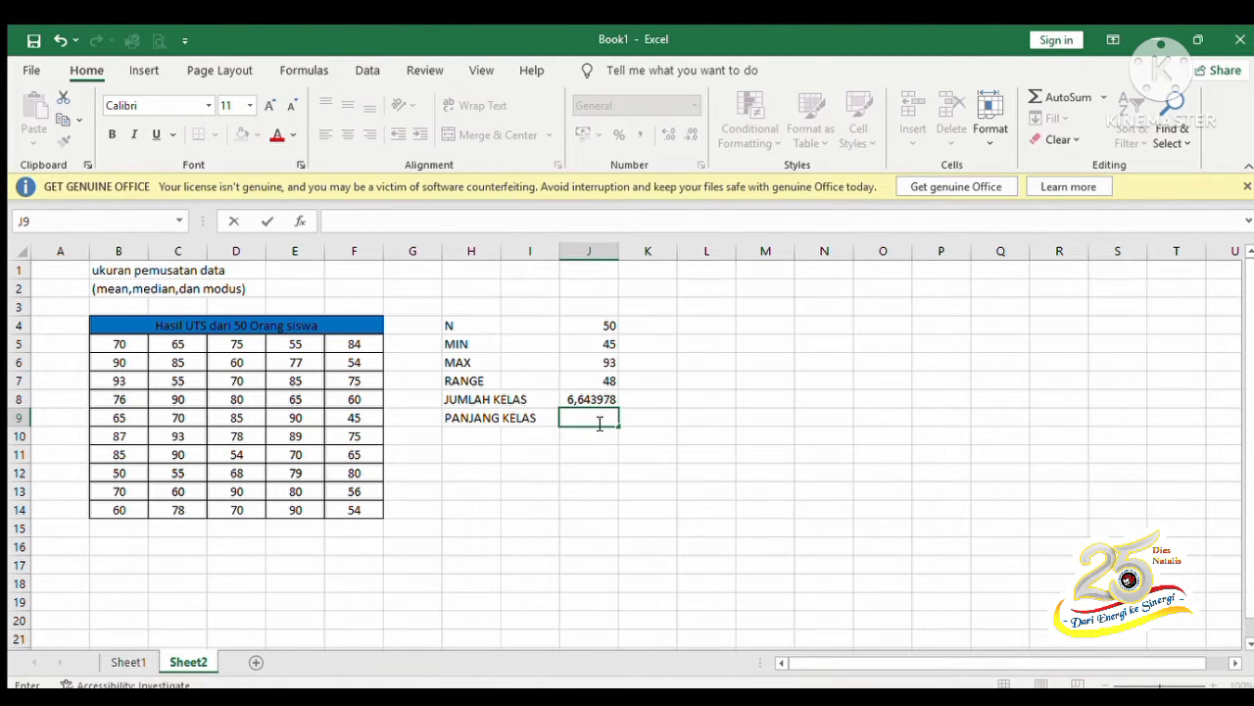
Calculate PANJANG KELAS in J9 by dividing the range by the number of classes with the formula =J7/J8.
{"action": "type", "text": "="}
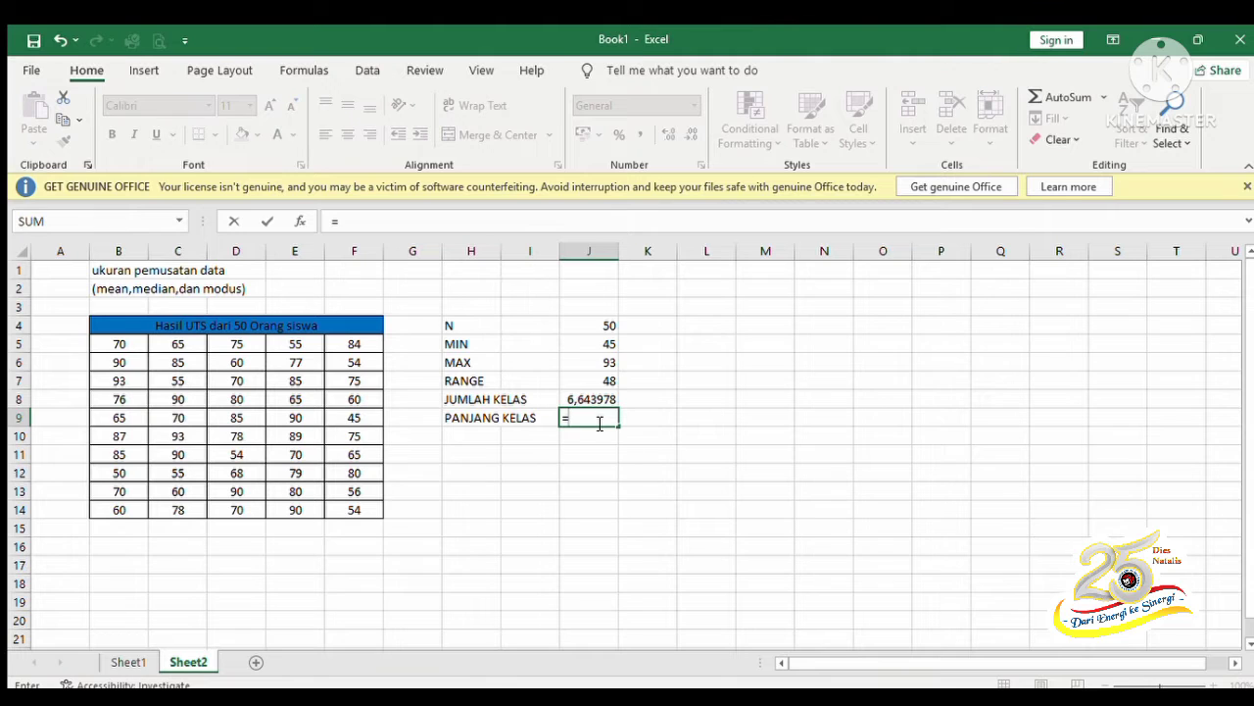
{"action": "left_click", "coordinate": [609, 379]}
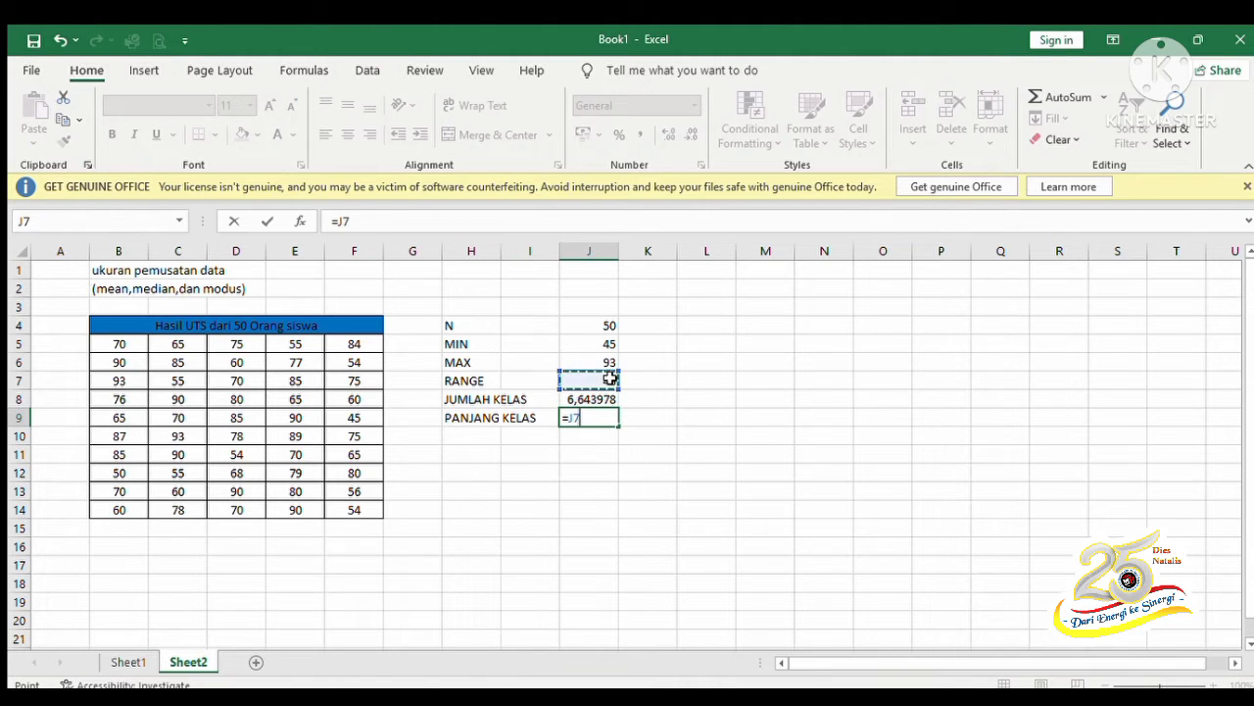
{"action": "type", "text": "."}
{"action": "left_click", "coordinate": [600, 399]}
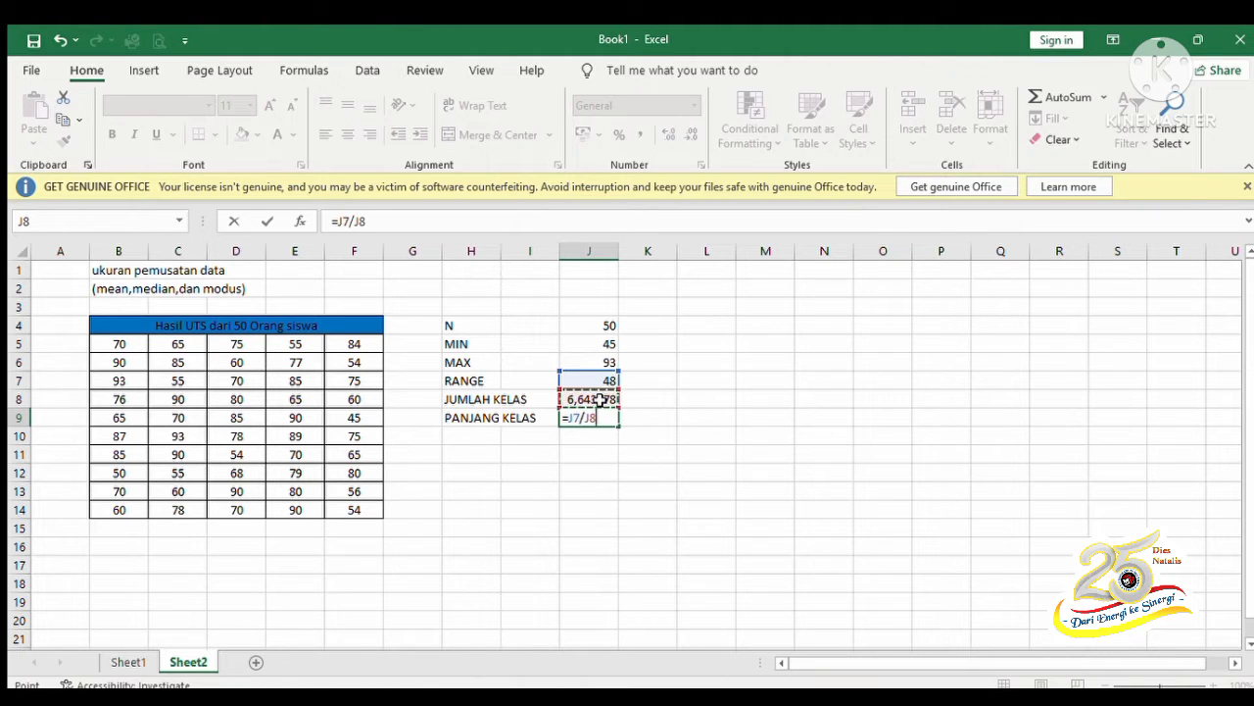
{"action": "key", "text": "Return"}
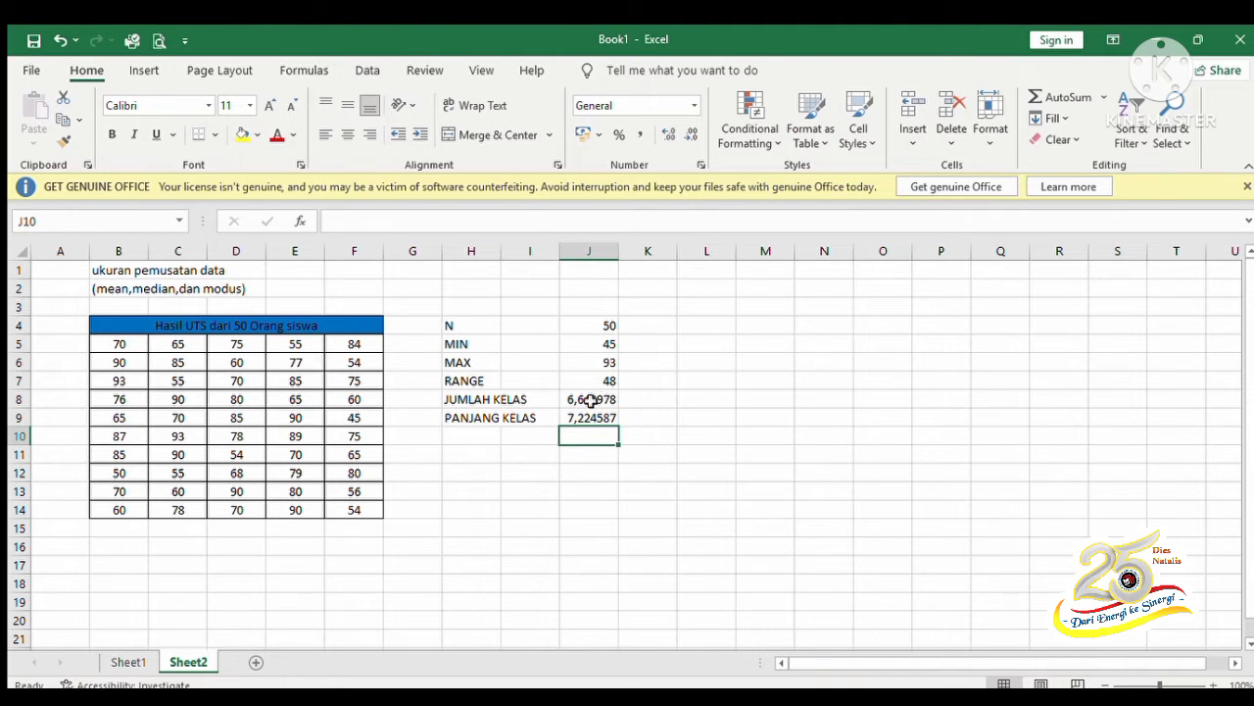
Examine the JUMLAH KELAS and PANJANG KELAS results in J8 and J9 and compare their formulas.
{"action": "left_click_drag", "start_coordinate": [588, 382], "coordinate": [581, 399]}
{"action": "left_click", "coordinate": [585, 418]}
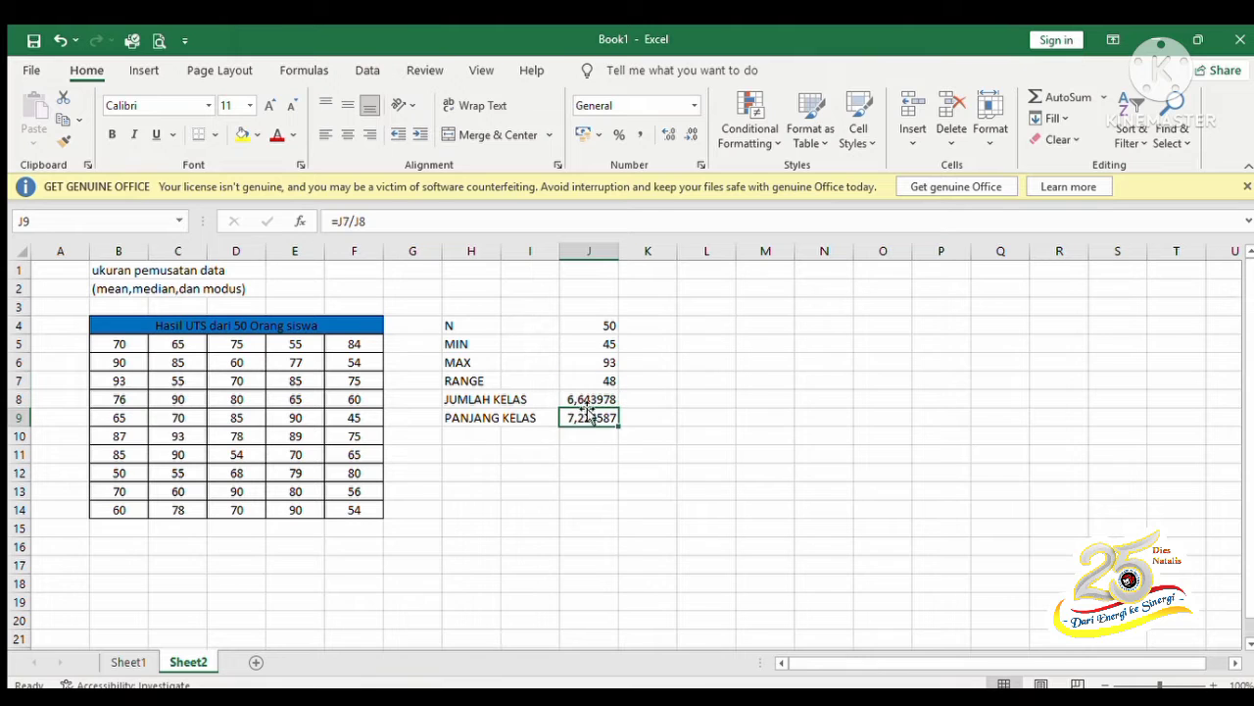
{"action": "left_click", "coordinate": [587, 403]}
{"action": "left_click", "coordinate": [586, 412]}
{"action": "left_click", "coordinate": [587, 403]}
{"action": "left_click", "coordinate": [587, 412]}
{"action": "left_click", "coordinate": [585, 400]}
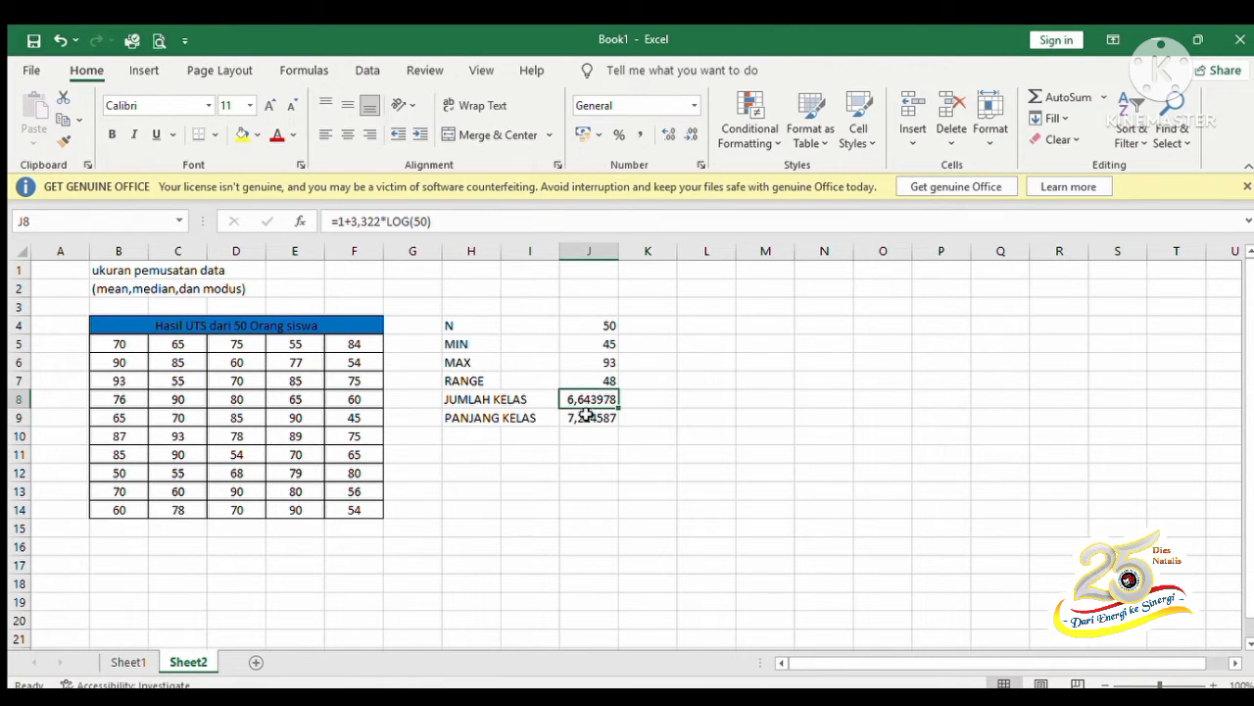
{"action": "left_click", "coordinate": [585, 417]}
{"action": "left_click", "coordinate": [584, 402]}
{"action": "left_click", "coordinate": [586, 415]}
{"action": "left_click", "coordinate": [581, 401]}
{"action": "left_click", "coordinate": [585, 418]}
{"action": "left_click", "coordinate": [583, 400]}
{"action": "left_click", "coordinate": [588, 417]}
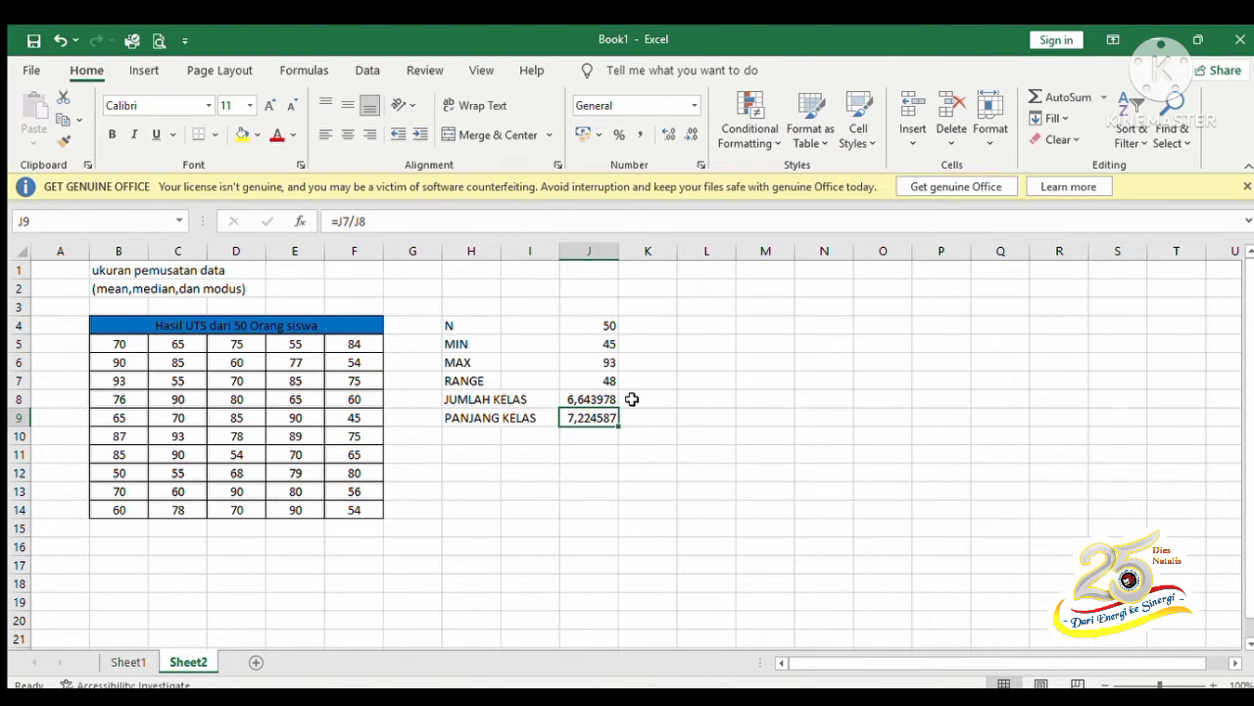
{"action": "left_click", "coordinate": [632, 399]}
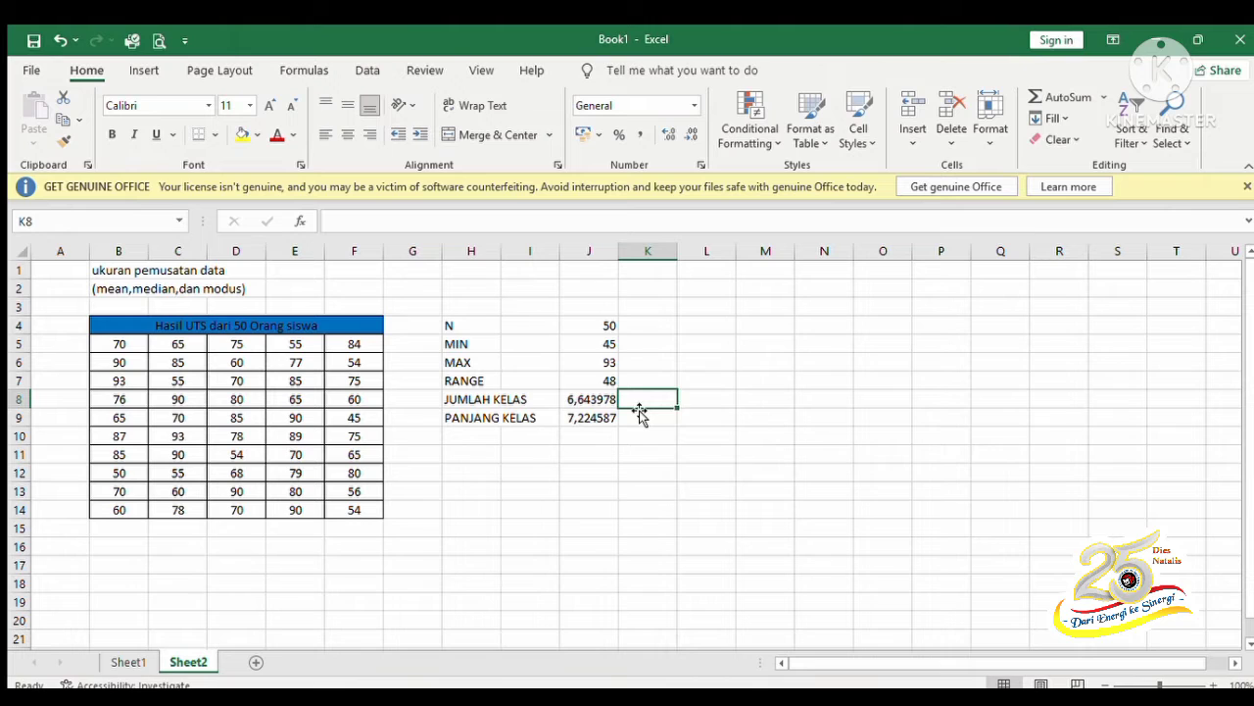
Try rounding the JUMLAH KELAS value down to a whole number in K8 with the formula =ROUNDDOWN(J8;0).
{"action": "type", "text": "="}
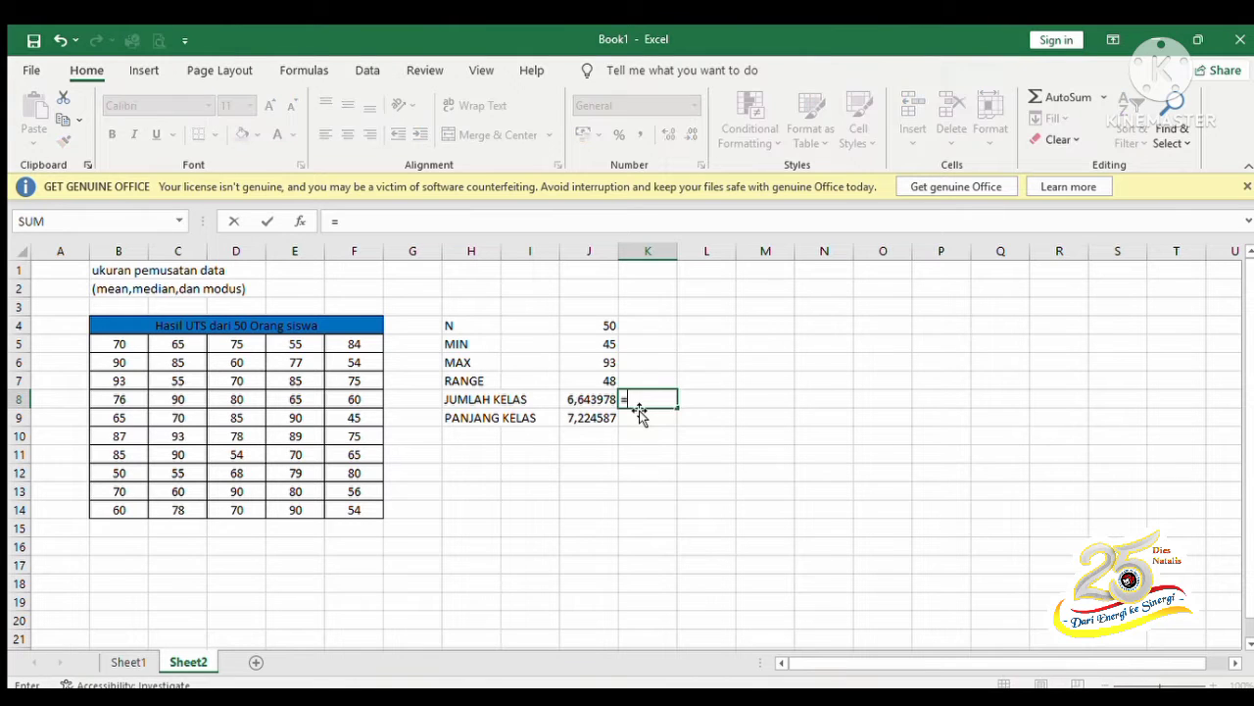
{"action": "type", "text": "rou"}
{"action": "double_click", "coordinate": [655, 432]}
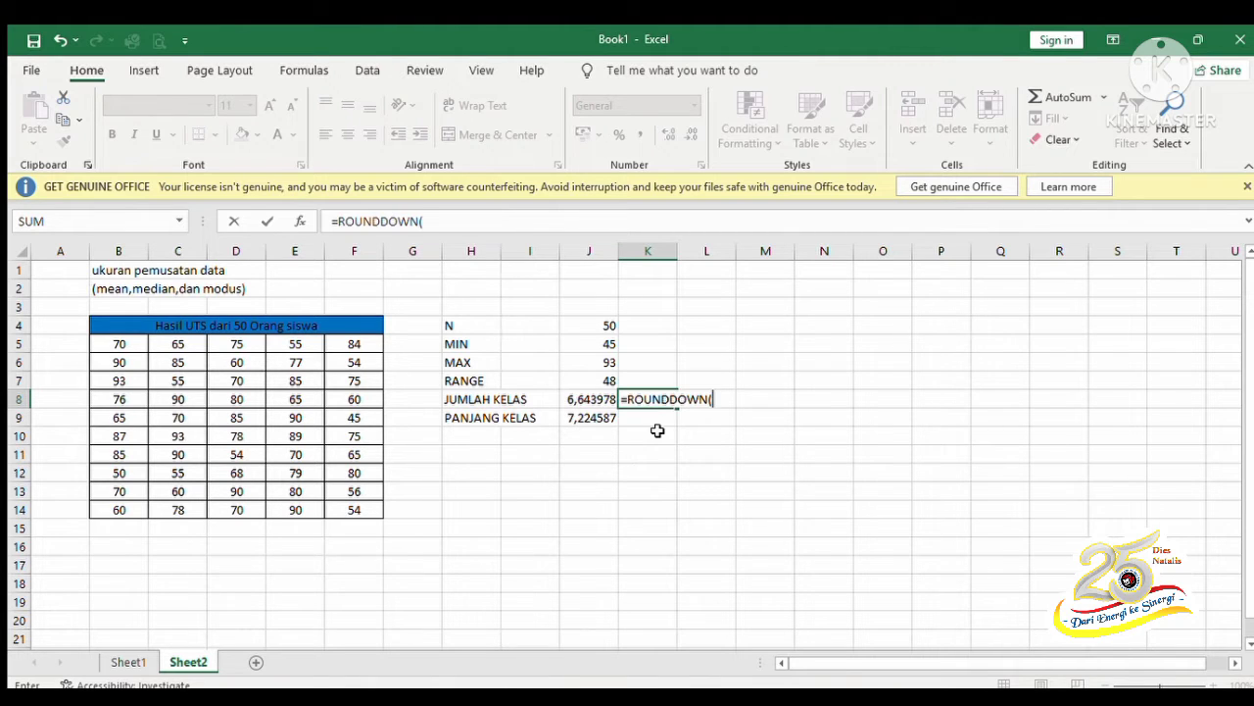
{"action": "left_click", "coordinate": [578, 400]}
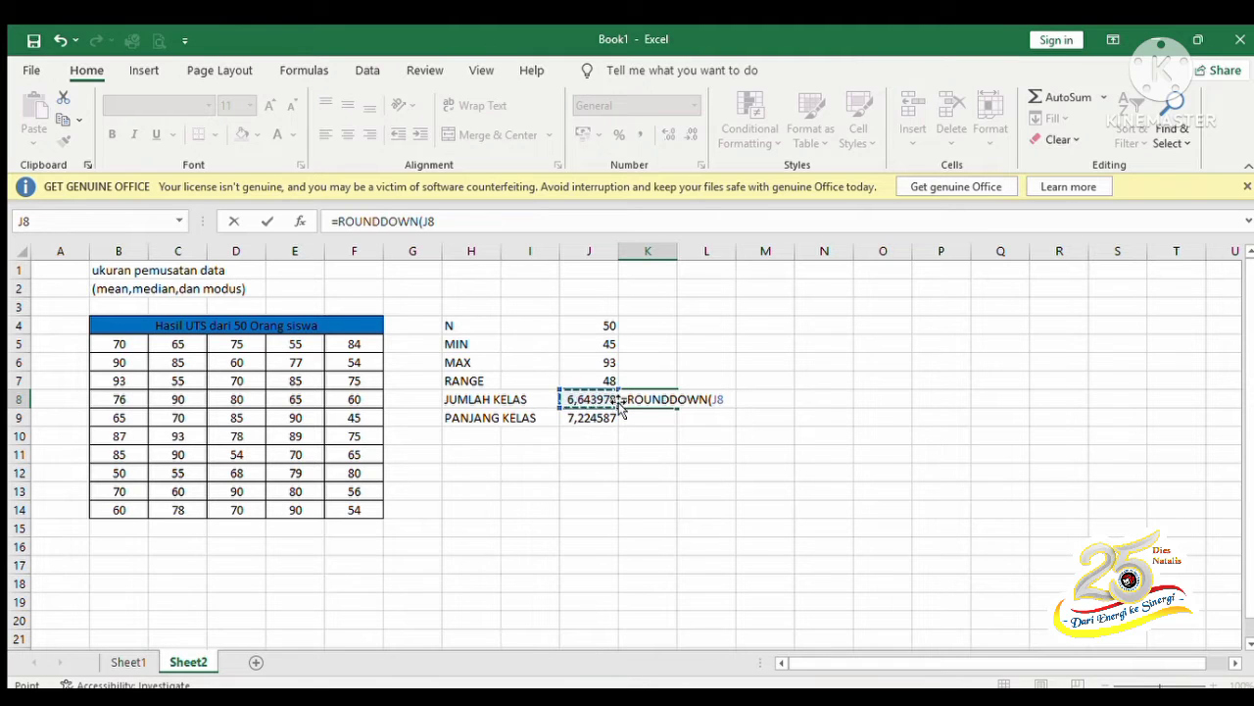
{"action": "type", "text": ";0"}
{"action": "key", "text": "Return"}
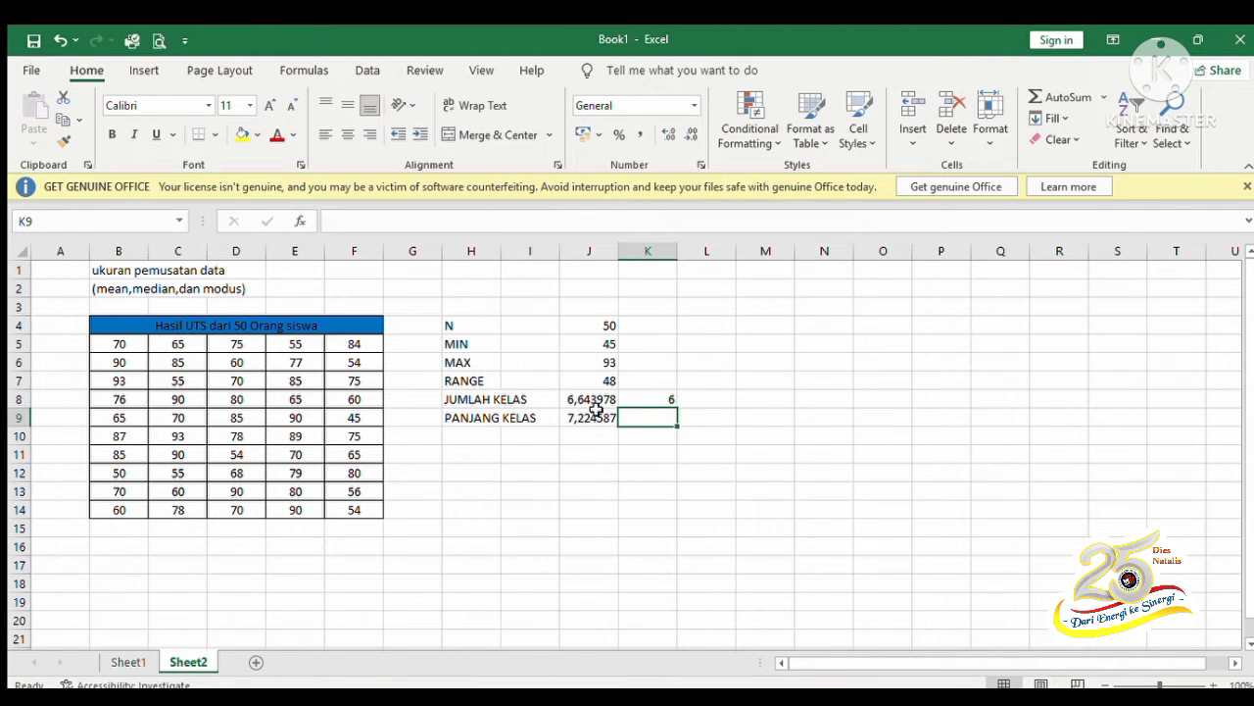
Replace the formula in K8 with =ROUNDUP(J8;0) to round JUMLAH KELAS up to a whole number.
{"action": "left_click", "coordinate": [669, 397]}
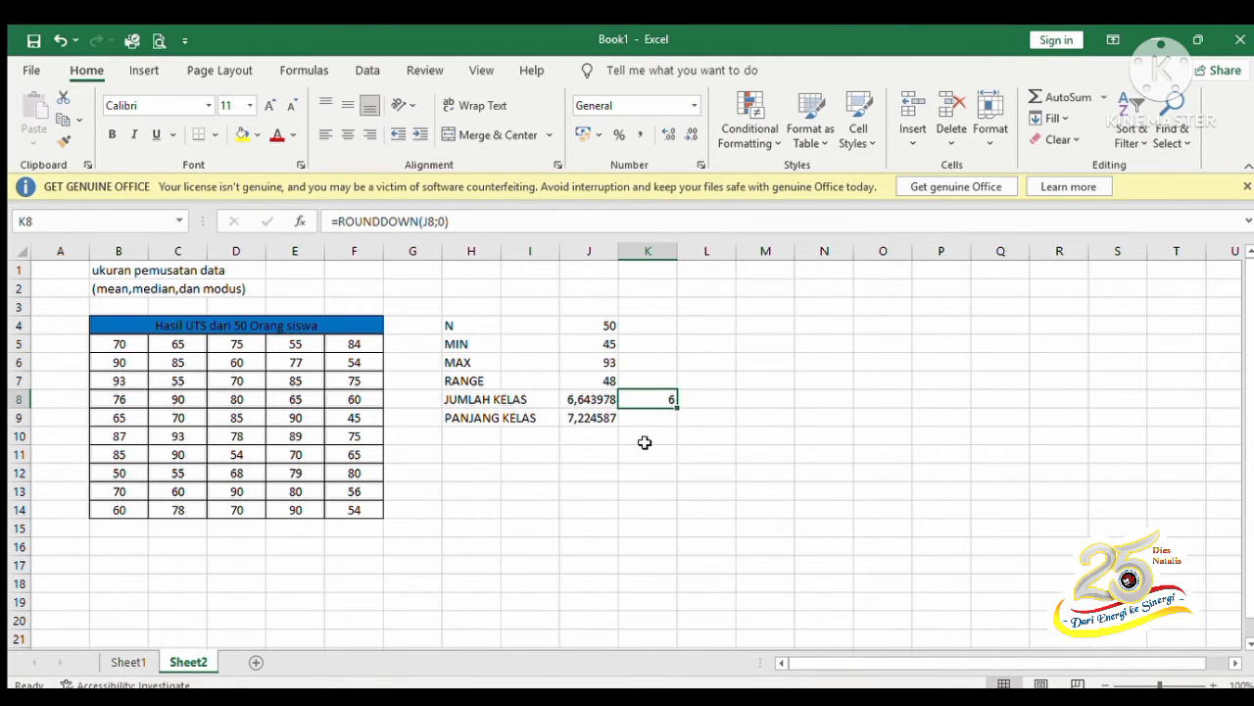
{"action": "key", "text": "BackSpace"}
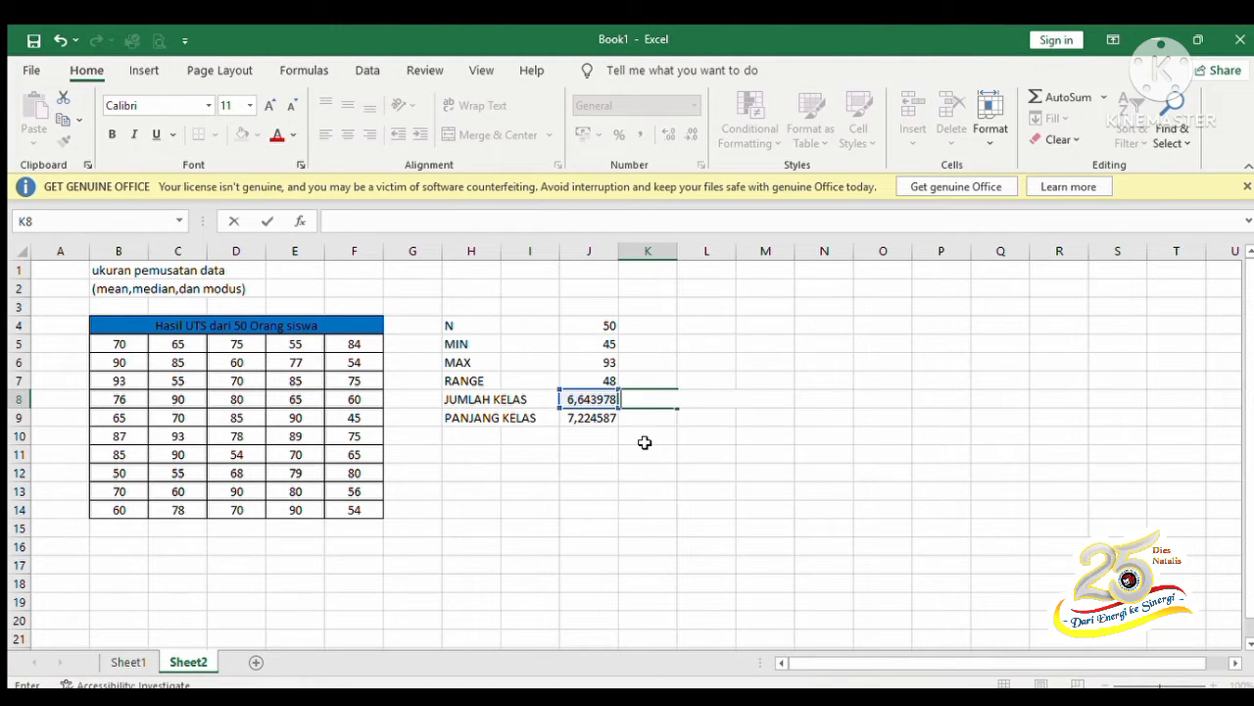
{"action": "type", "text": "="}
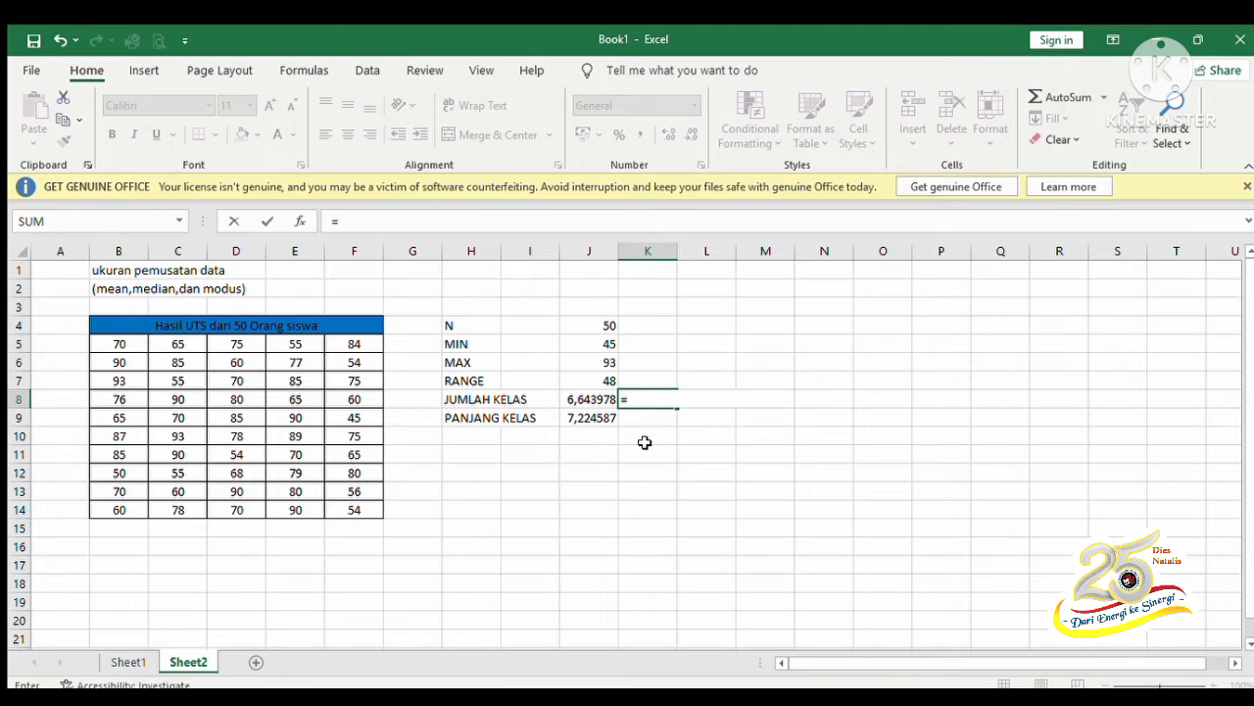
{"action": "type", "text": "roud"}
{"action": "key", "text": "BackSpace"}
{"action": "double_click", "coordinate": [669, 449]}
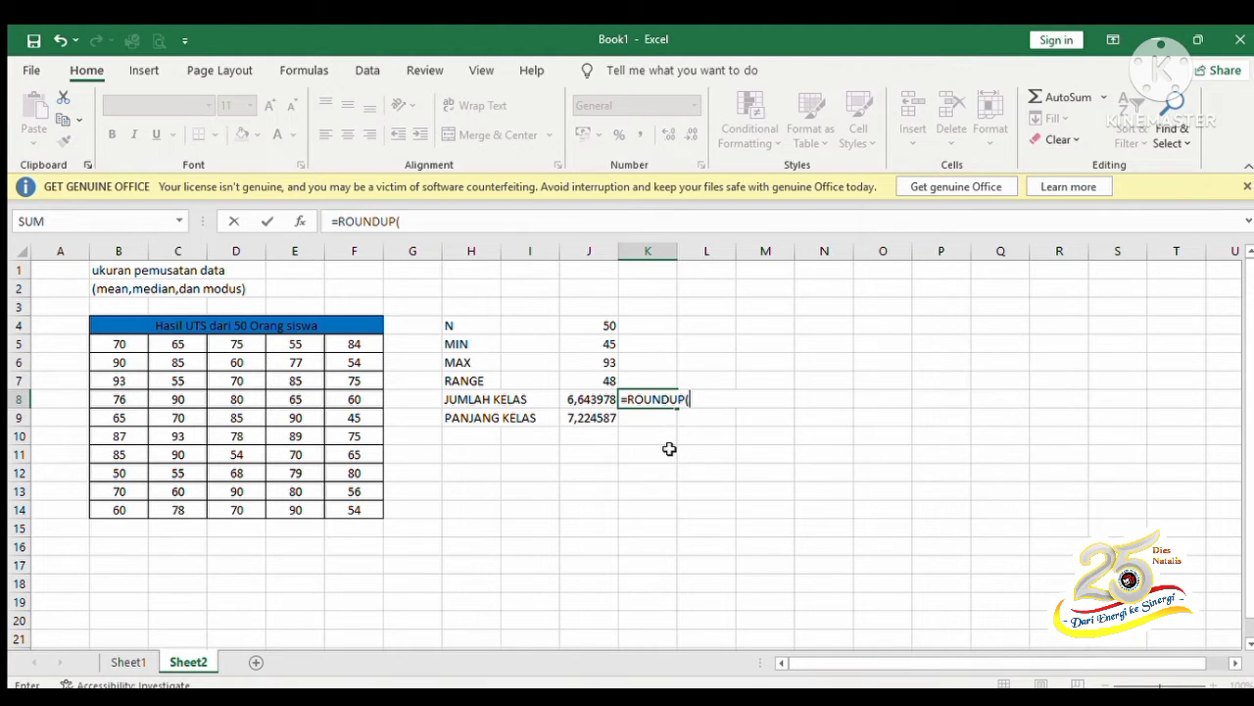
{"action": "left_click", "coordinate": [571, 402]}
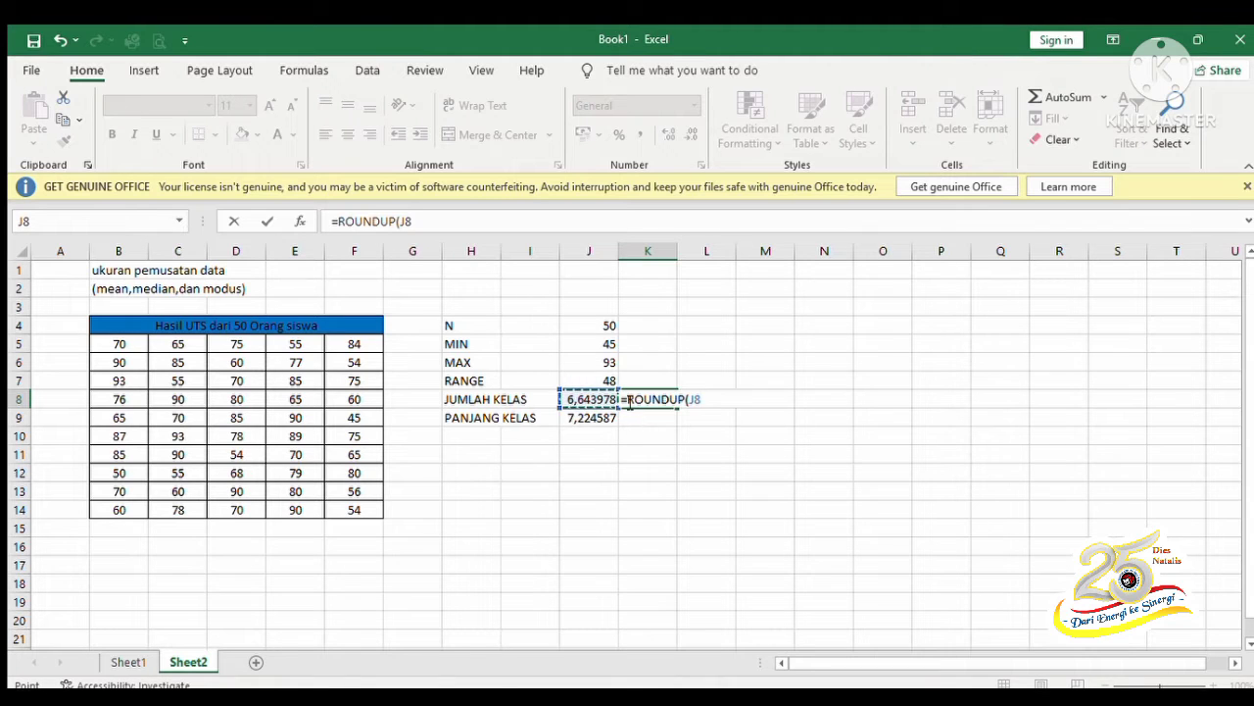
{"action": "type", "text": ";0"}
{"action": "key", "text": "Return"}
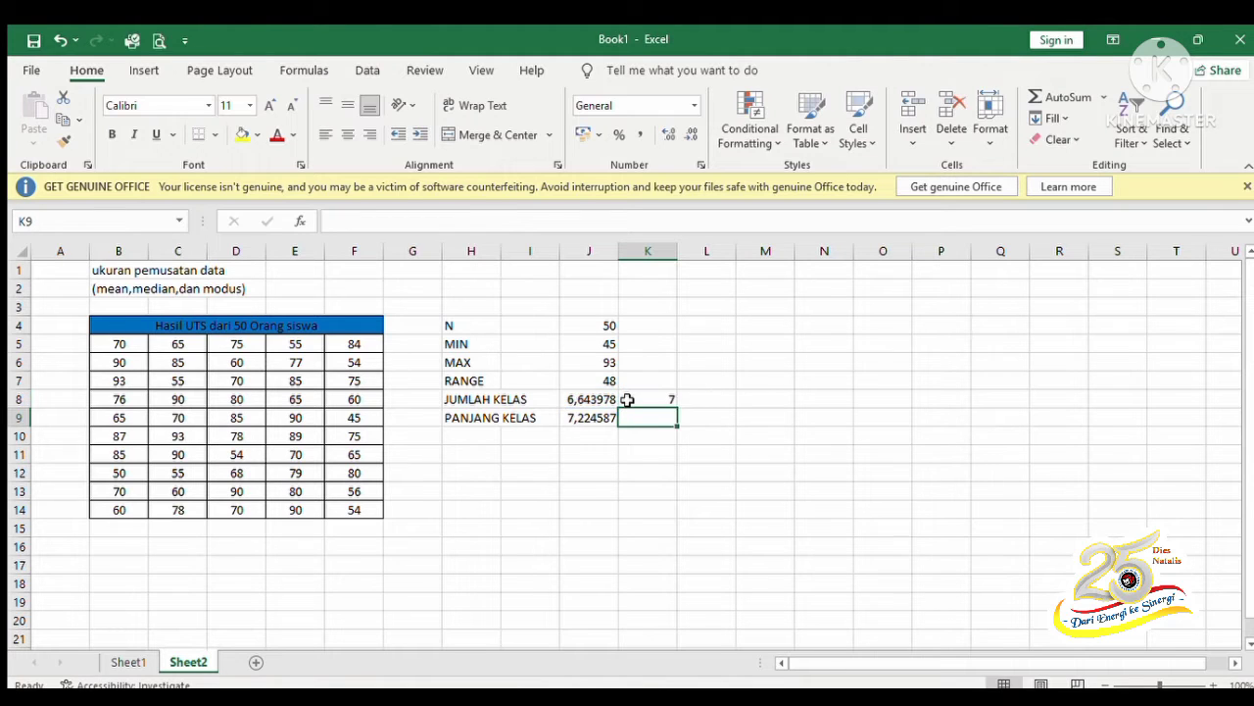
Round PANJANG KELAS down to a whole number in K9 with the formula =ROUNDDOWN(J9;0).
{"action": "left_click", "coordinate": [584, 418]}
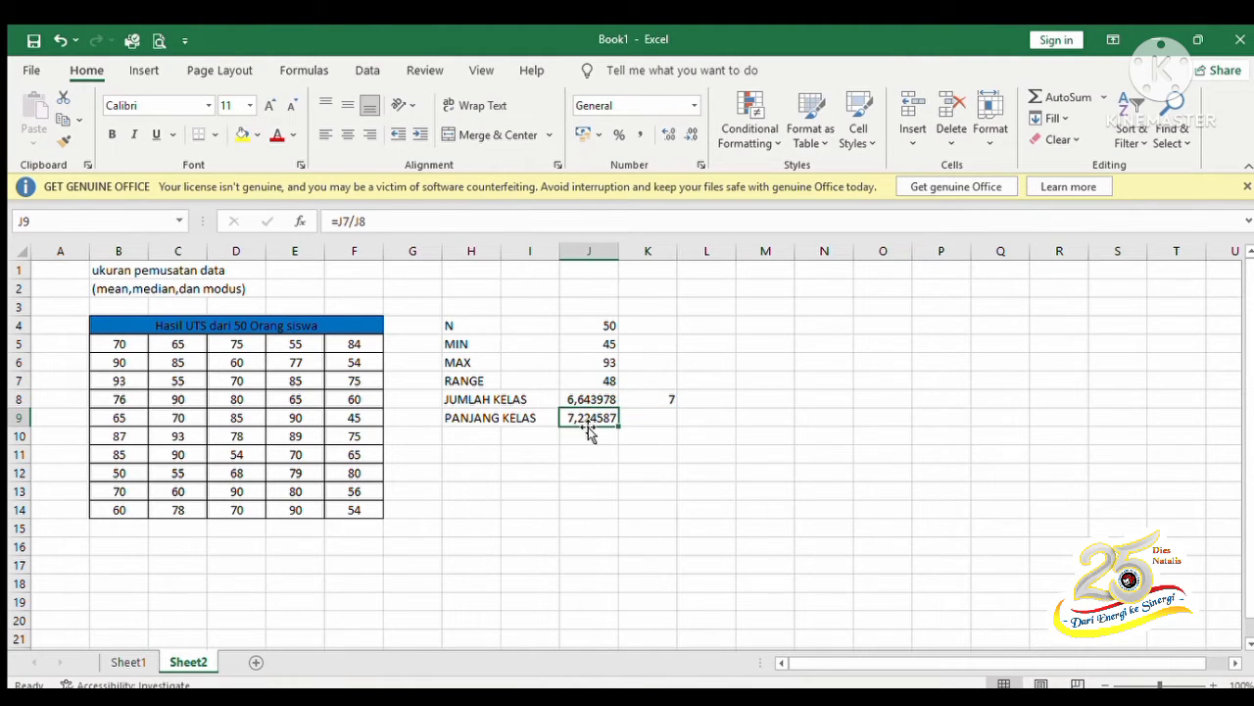
{"action": "left_click", "coordinate": [647, 419]}
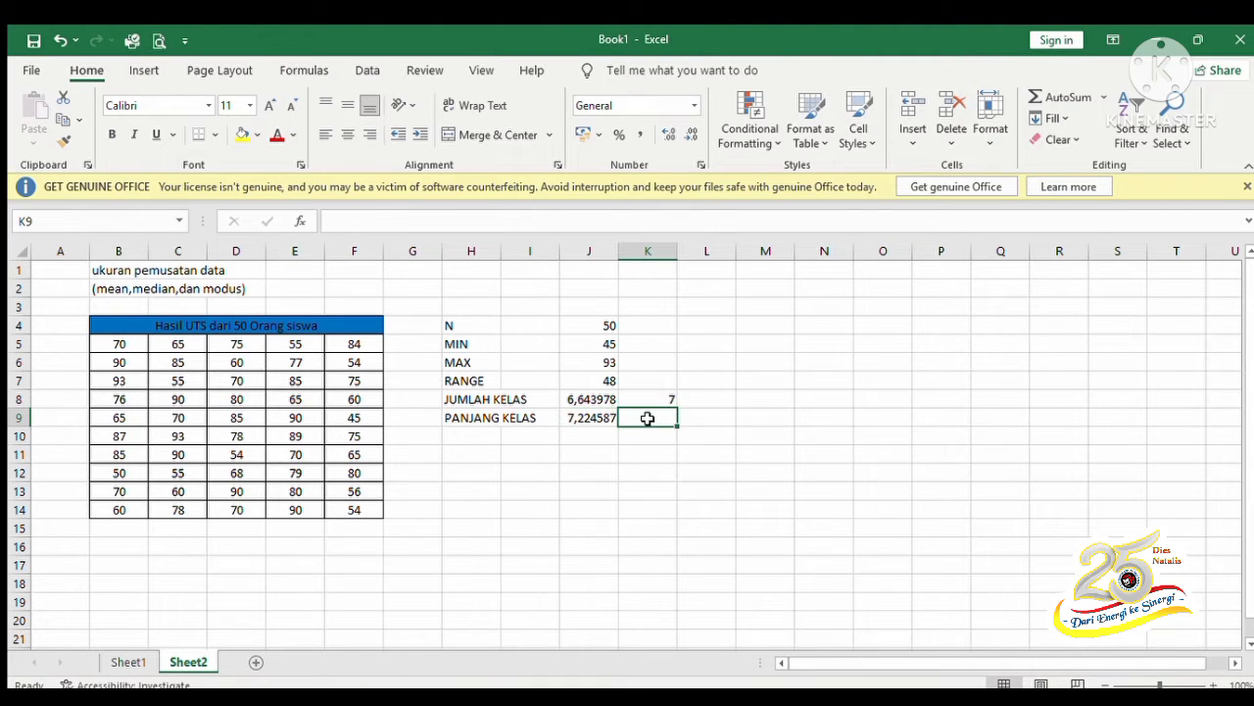
{"action": "type", "text": "r"}
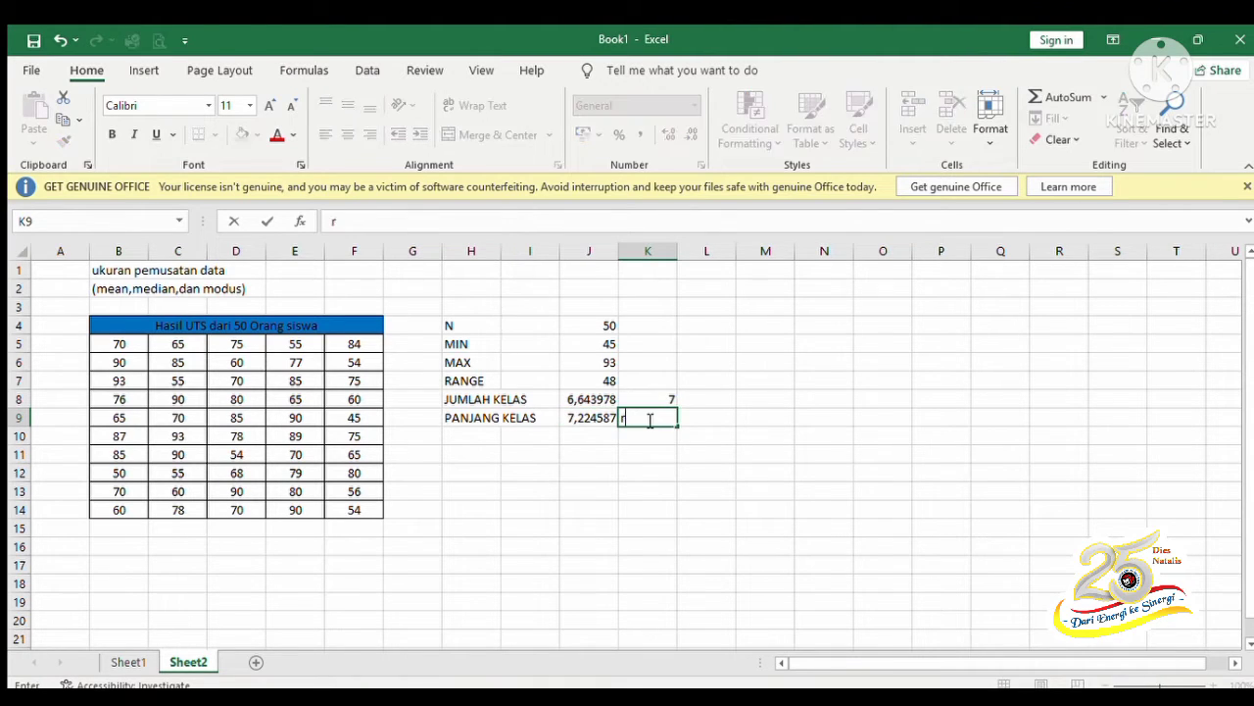
{"action": "key", "text": "BackSpace"}
{"action": "type", "text": "="}
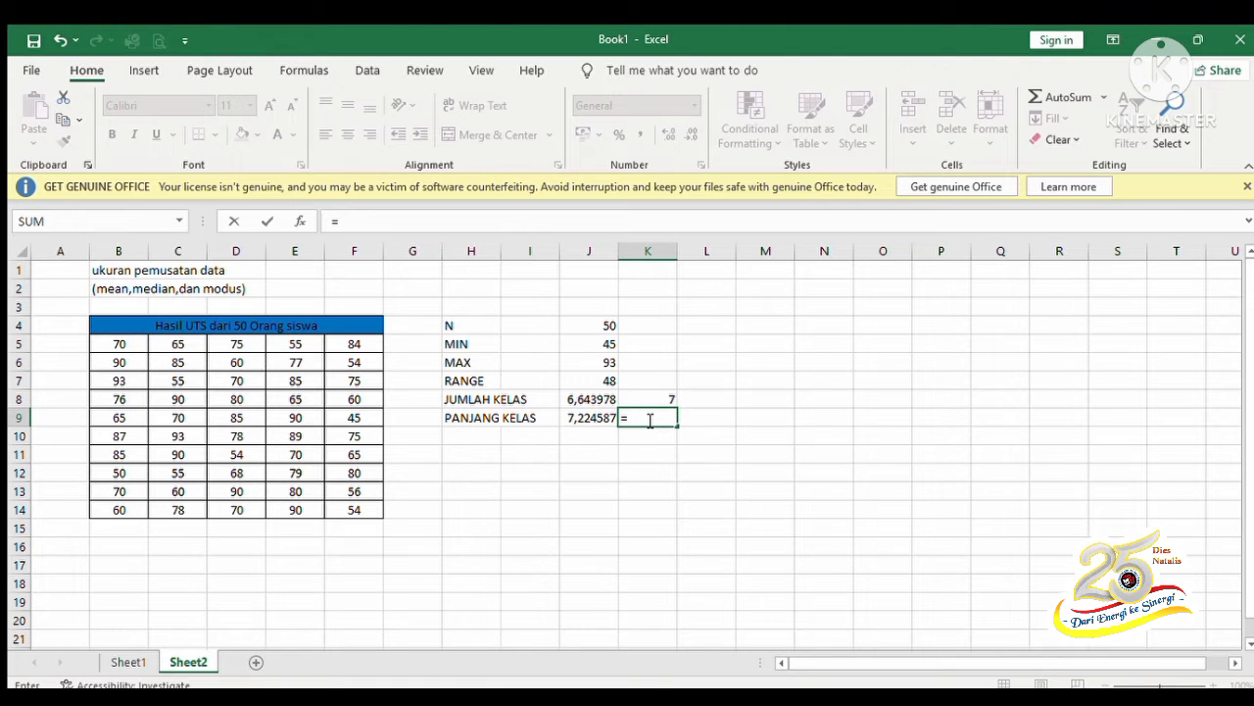
{"action": "type", "text": "roud"}
{"action": "key", "text": "BackSpace"}
{"action": "double_click", "coordinate": [686, 453]}
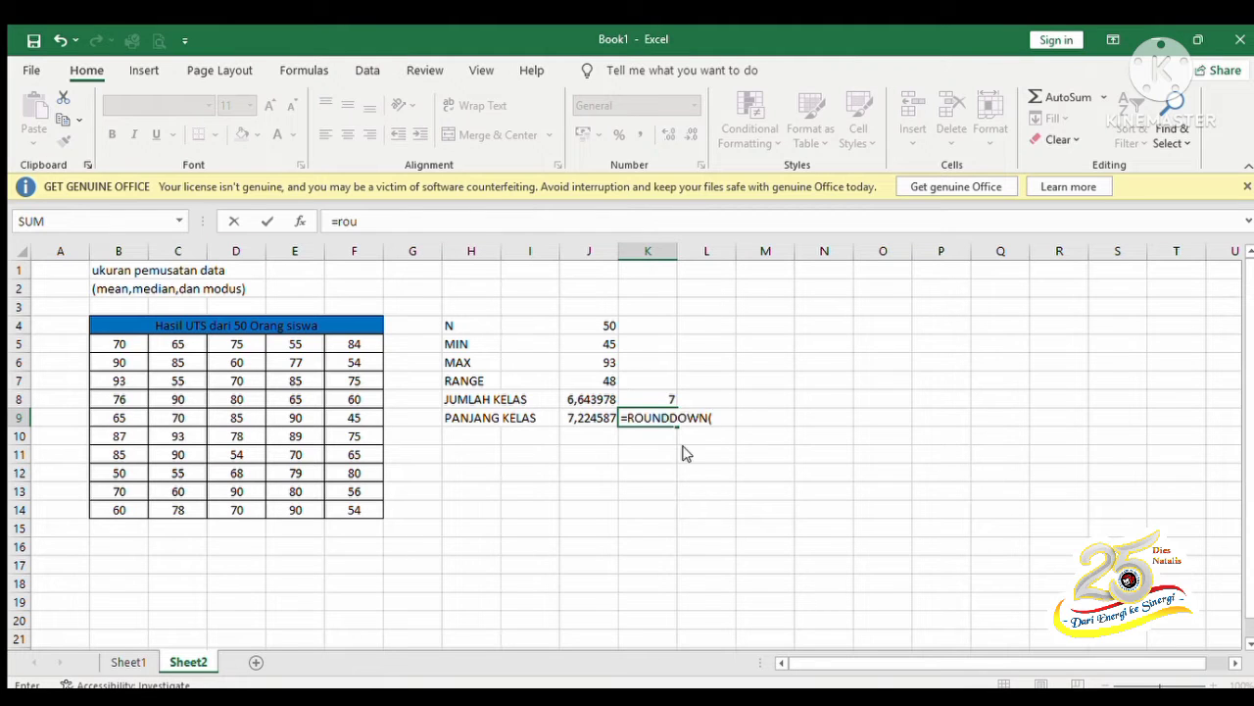
{"action": "left_click", "coordinate": [578, 418]}
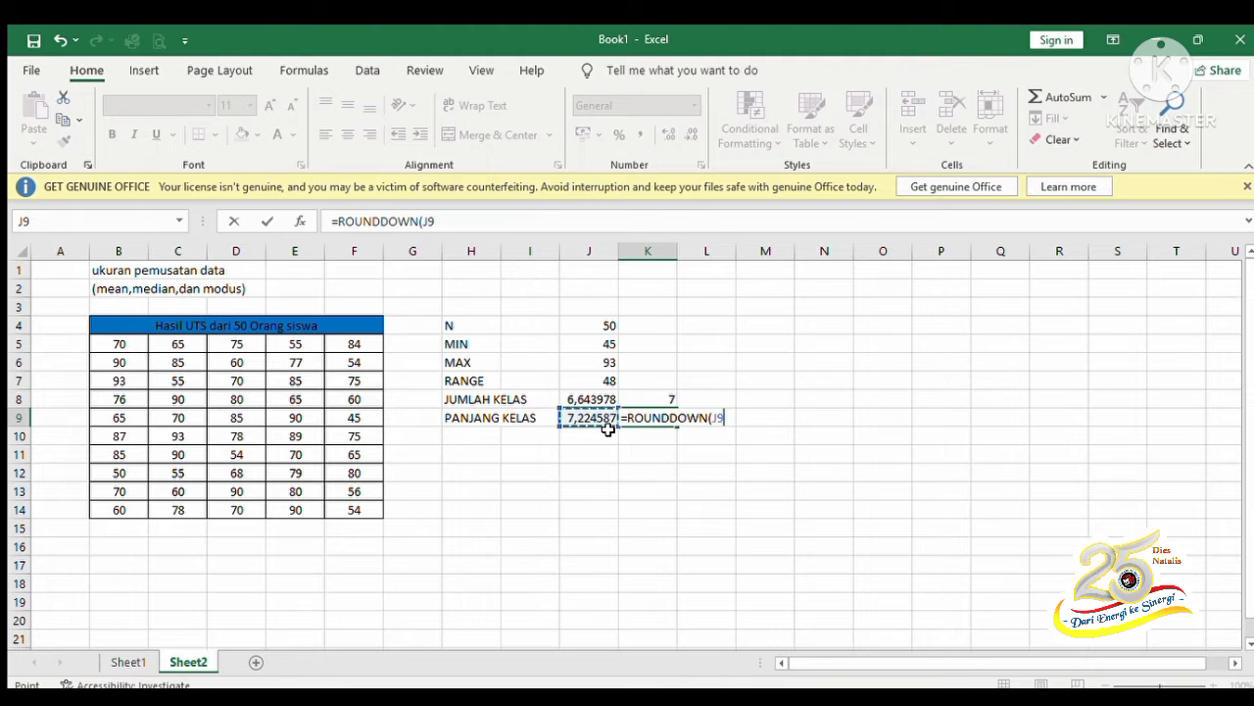
{"action": "type", "text": ";0"}
{"action": "key", "text": "Return"}
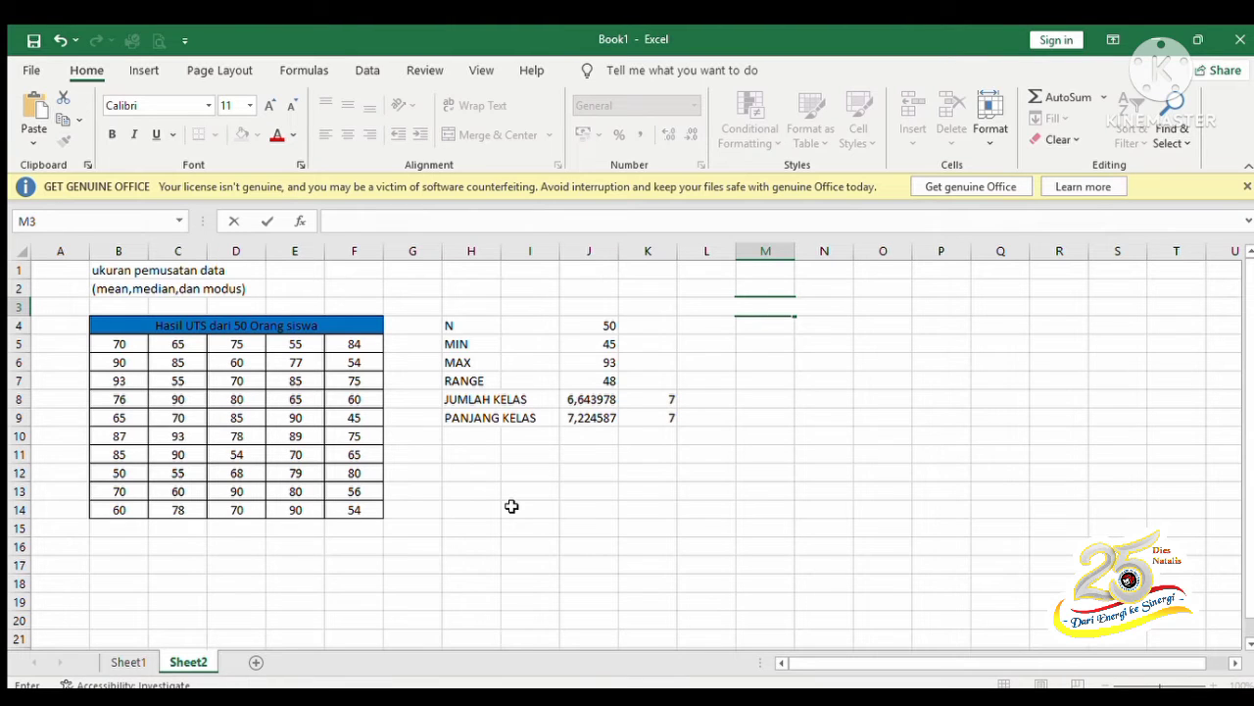
Enter the heading "Interval kelsa" in M3 and link the first lower class limit in M4 to the minimum with =J5.
{"action": "type", "text": "Interval kelsa"}
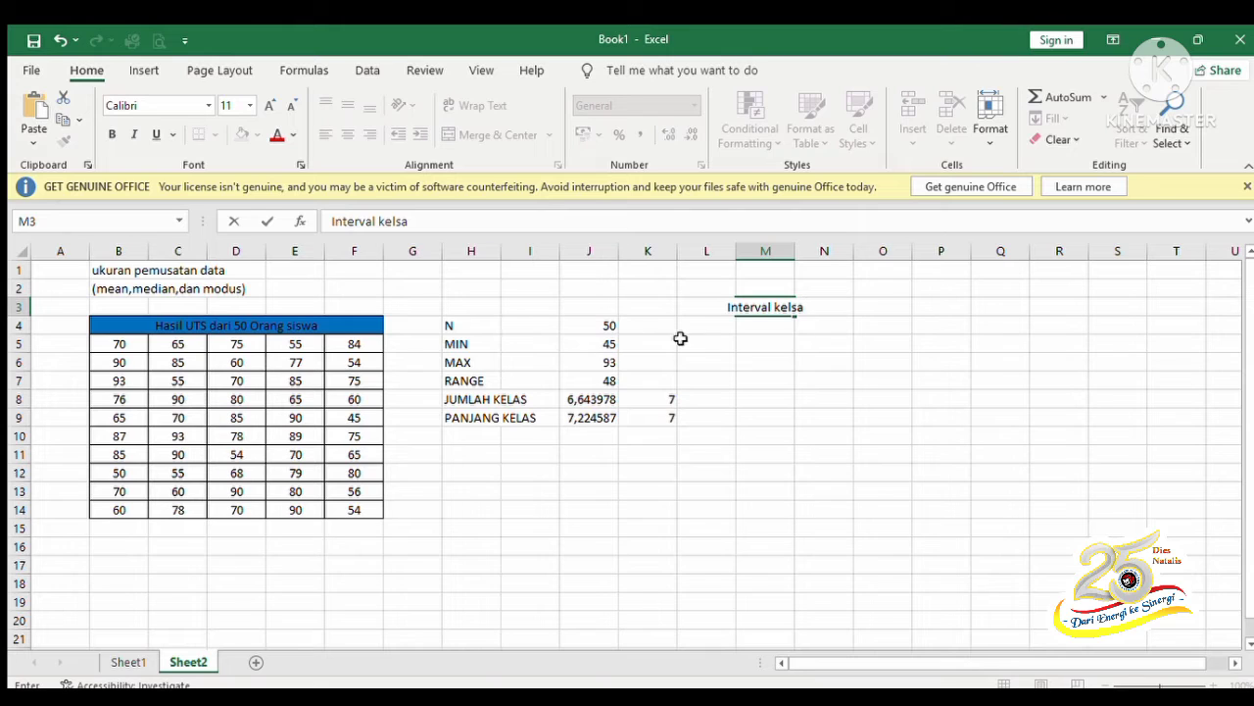
{"action": "left_click", "coordinate": [754, 323]}
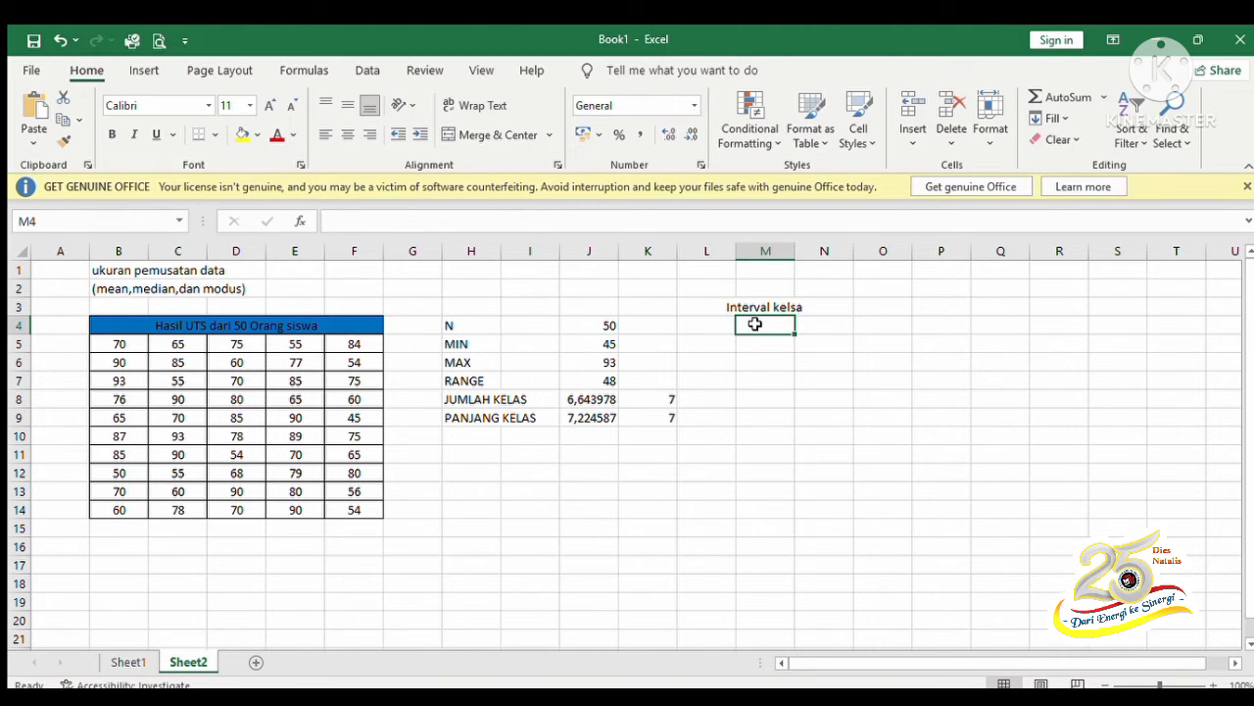
{"action": "type", "text": "="}
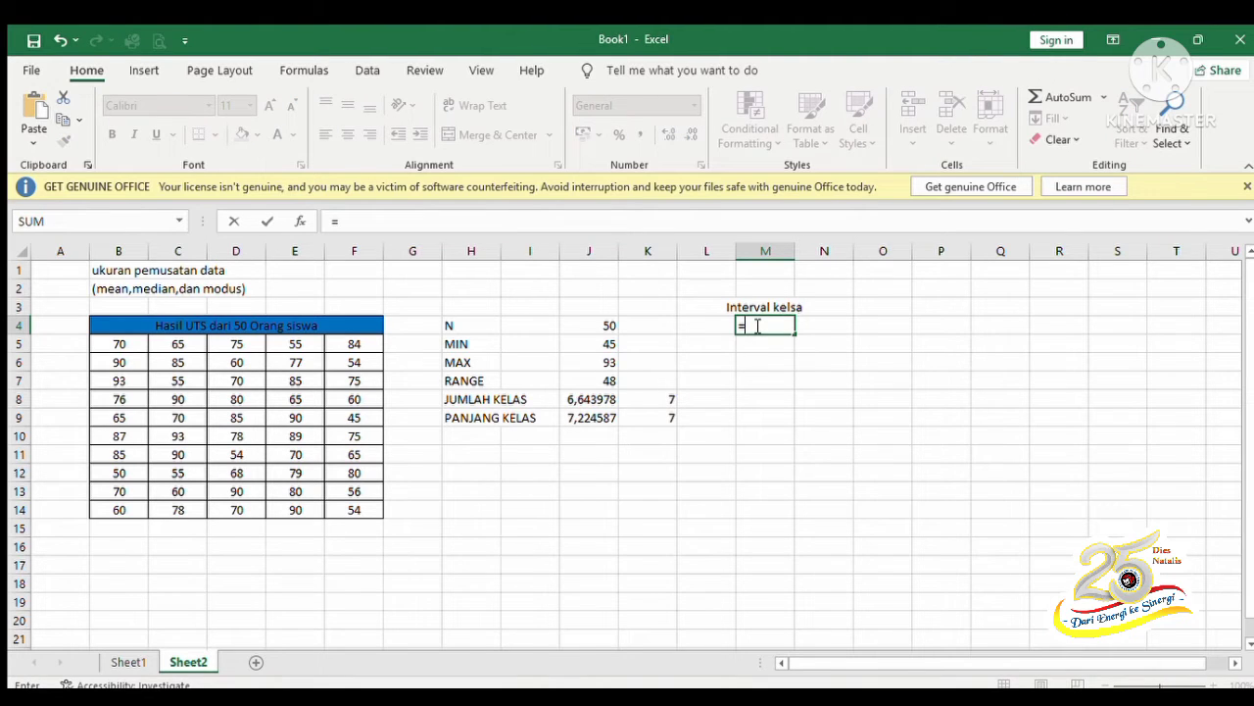
{"action": "left_click", "coordinate": [609, 348]}
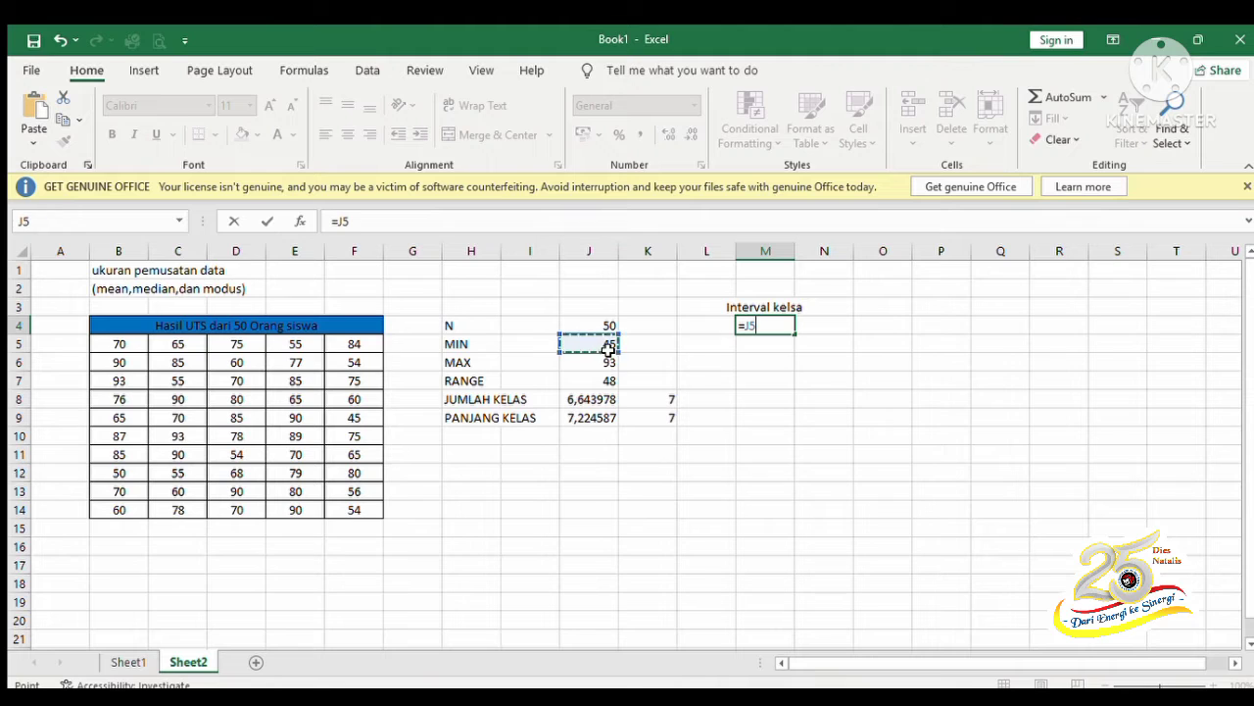
{"action": "key", "text": "Return"}
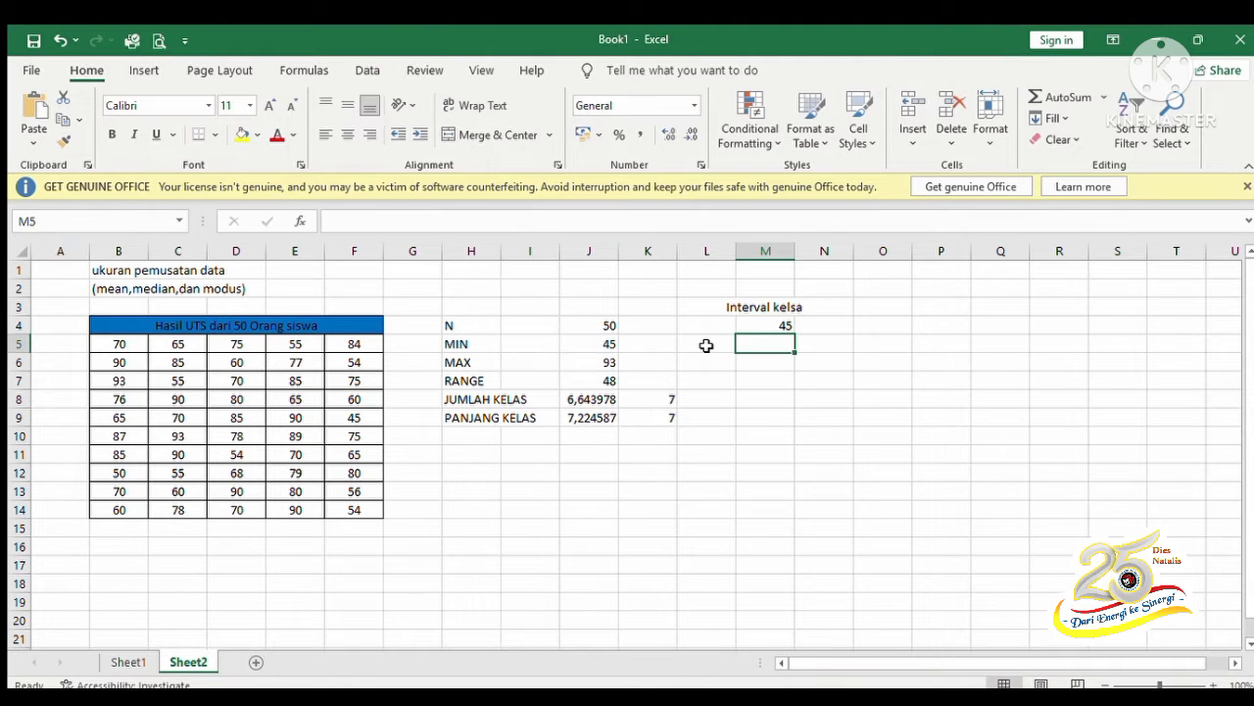
Calculate the first upper class limit in N4 with =M4+$K$9-1, keeping the class width reference absolute.
{"action": "left_click", "coordinate": [818, 327]}
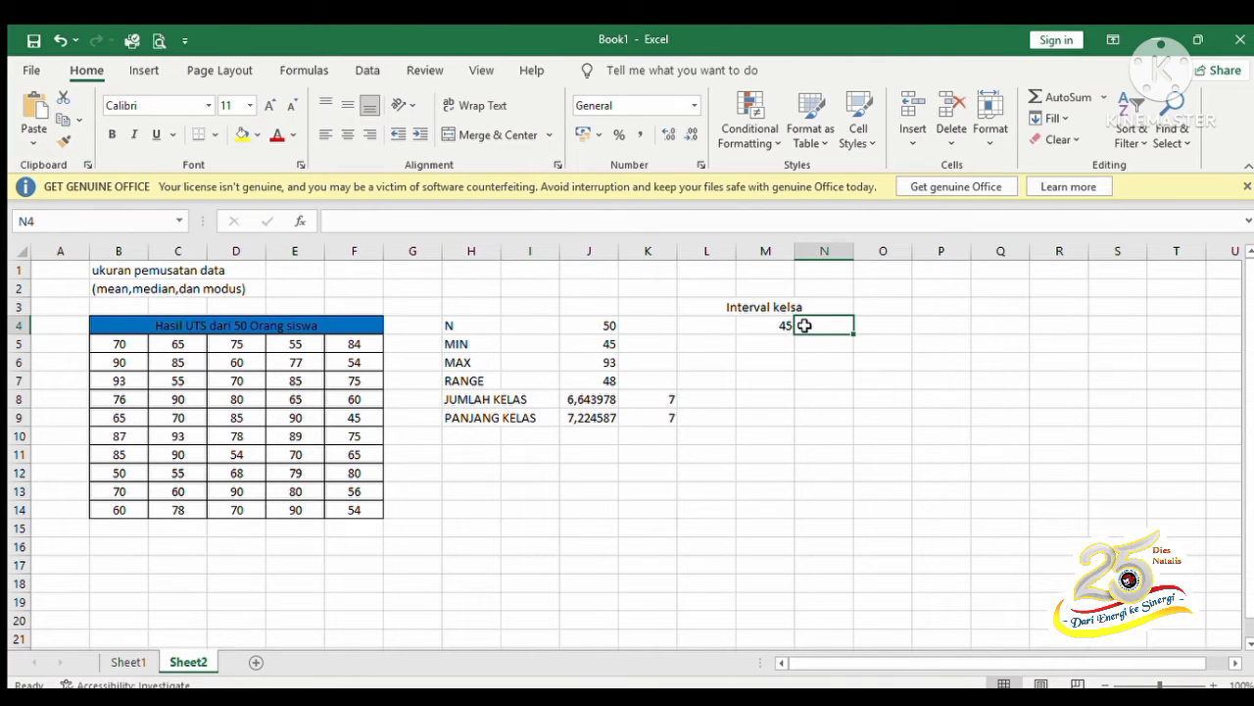
{"action": "type", "text": "="}
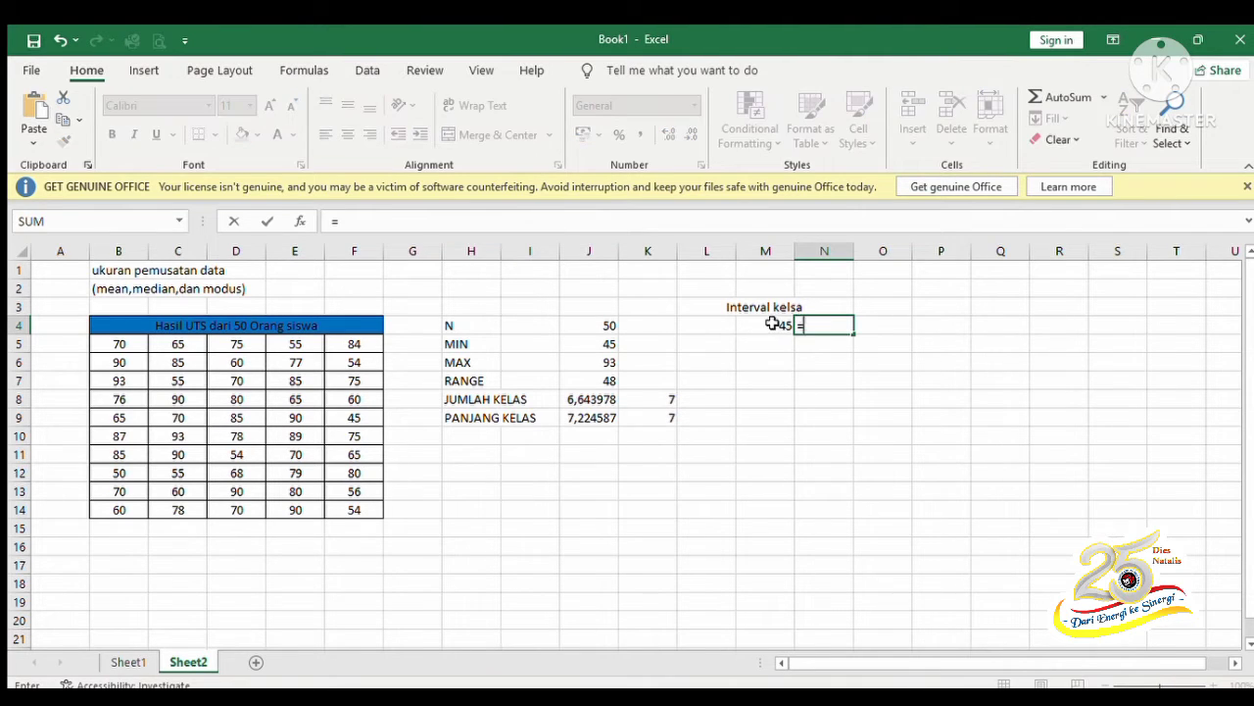
{"action": "left_click", "coordinate": [774, 324]}
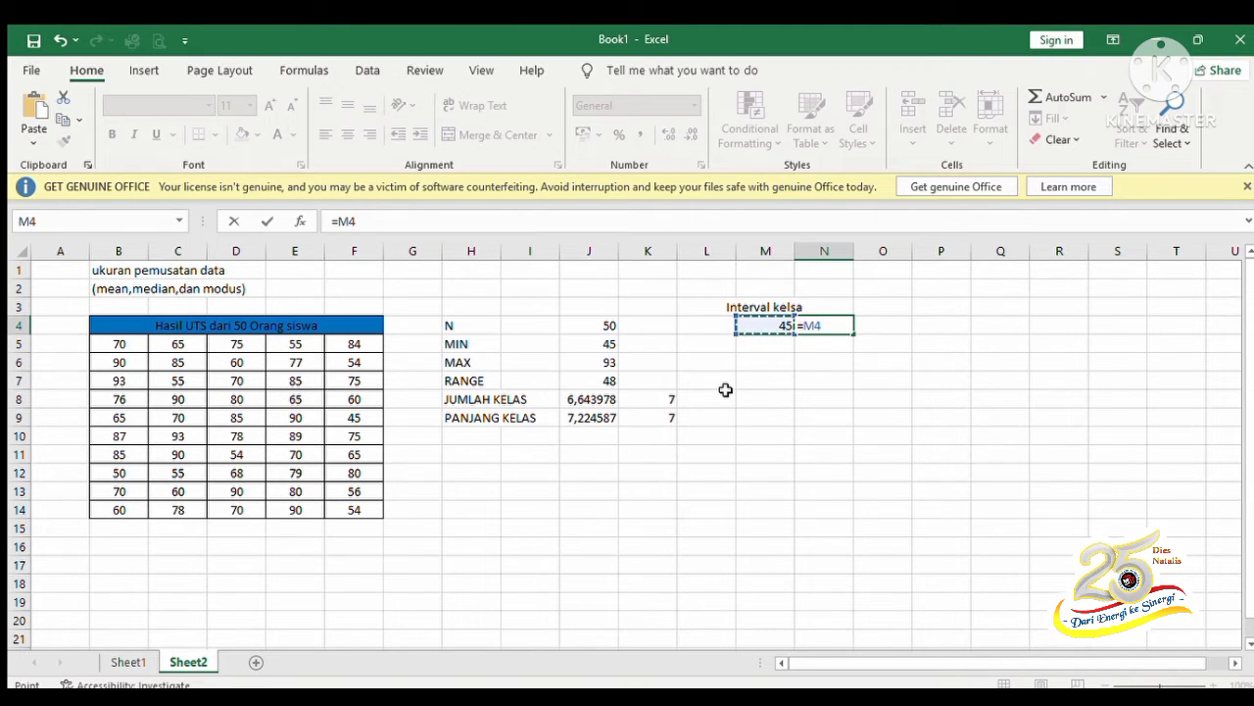
{"action": "type", "text": "+"}
{"action": "left_click", "coordinate": [664, 418]}
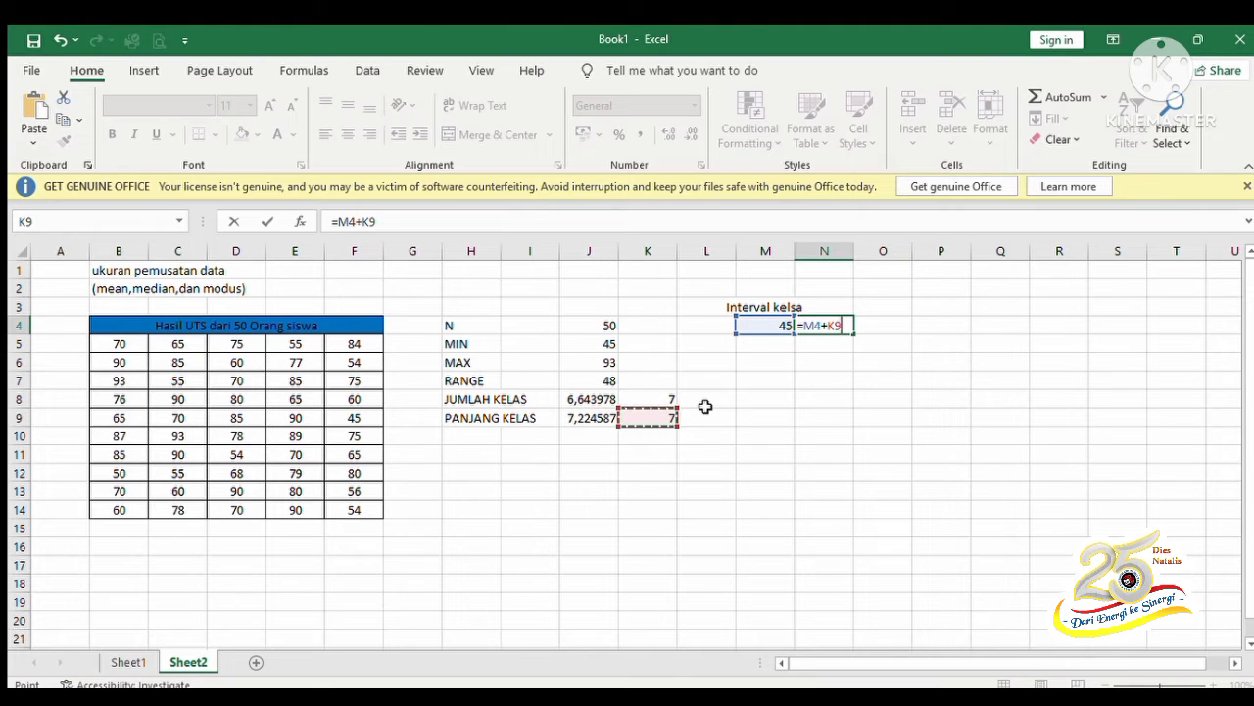
{"action": "key", "text": "F4"}
{"action": "type", "text": "-1"}
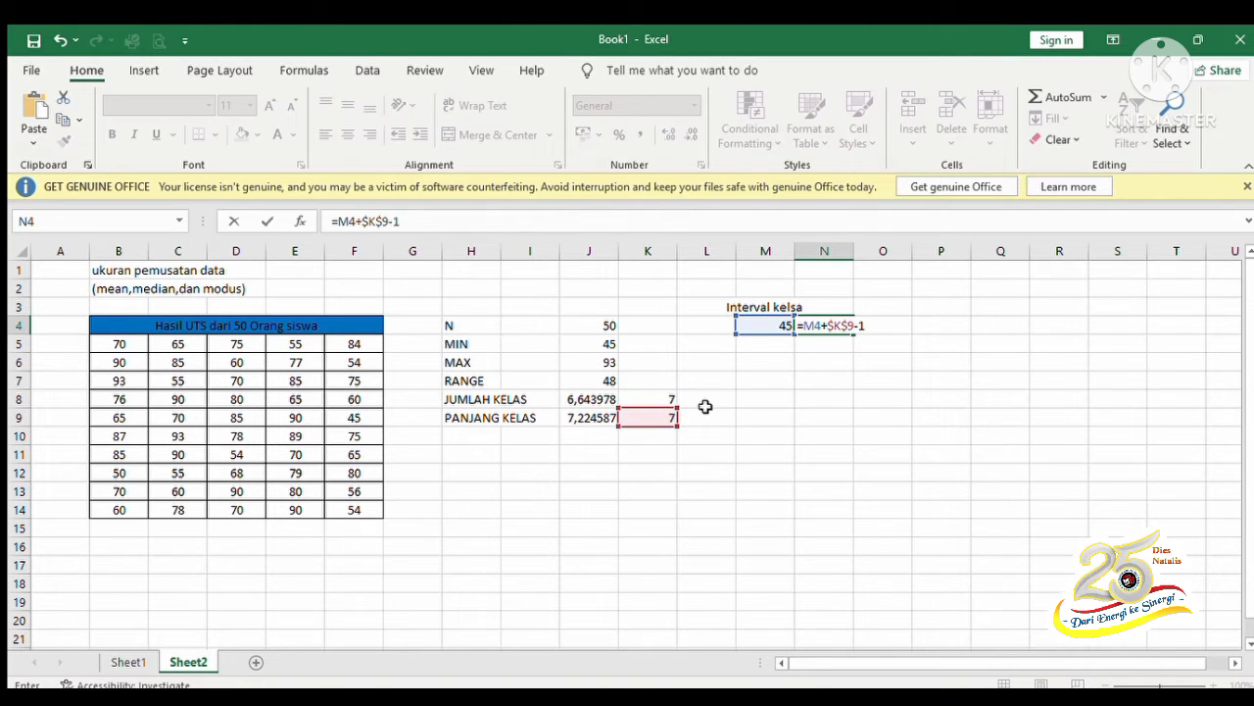
{"action": "key", "text": "Return"}
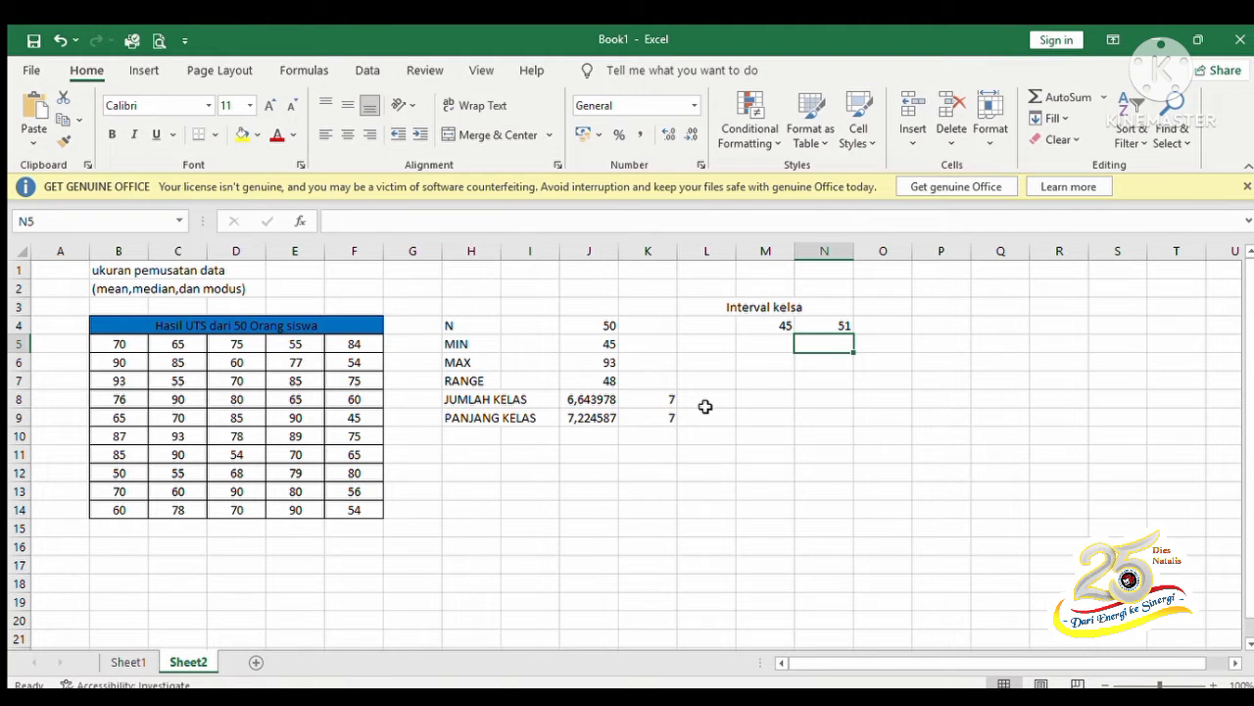
Calculate the second lower class limit in M5 from the previous upper limit with the formula =N4+1.
{"action": "left_click", "coordinate": [787, 343]}
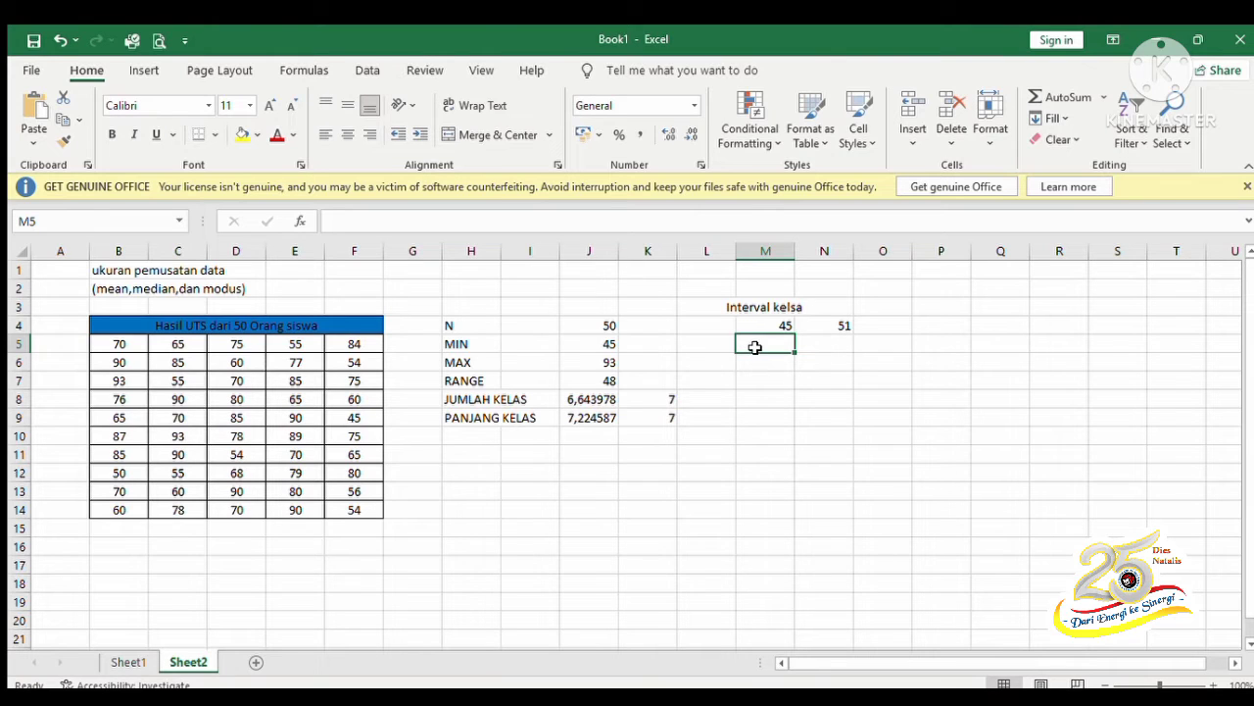
{"action": "type", "text": "="}
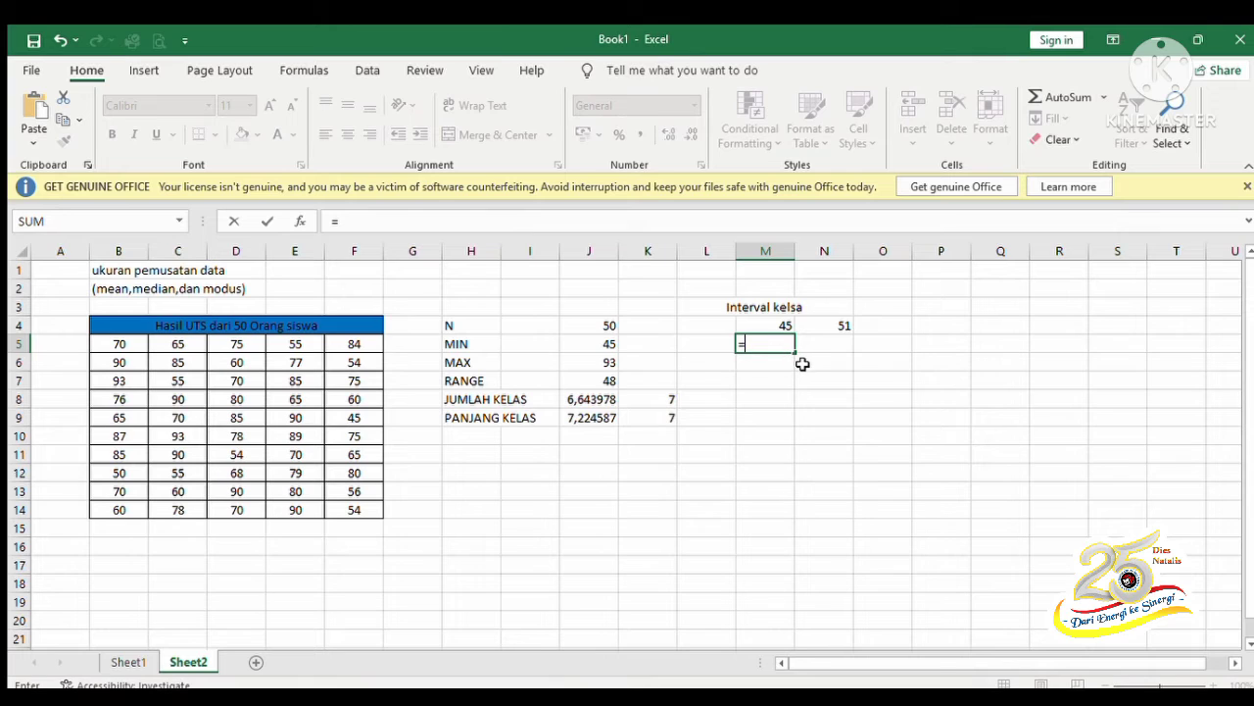
{"action": "left_click", "coordinate": [829, 322]}
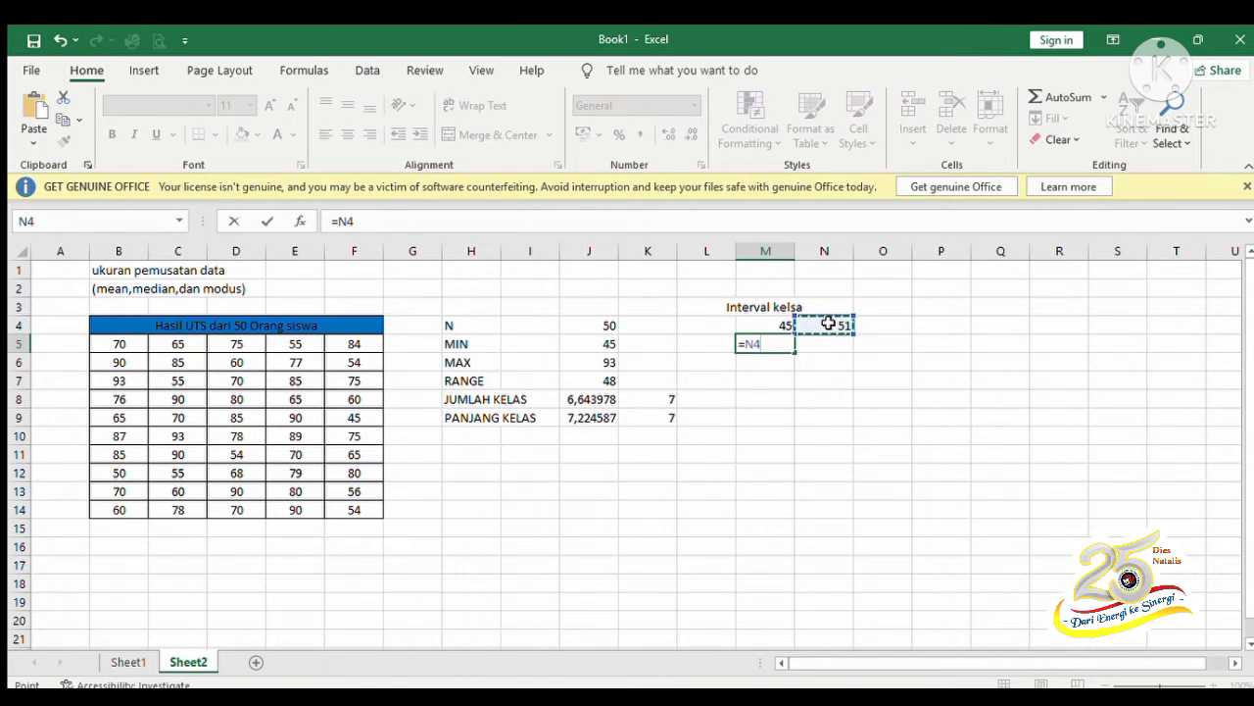
{"action": "type", "text": "+1"}
{"action": "key", "text": "Return"}
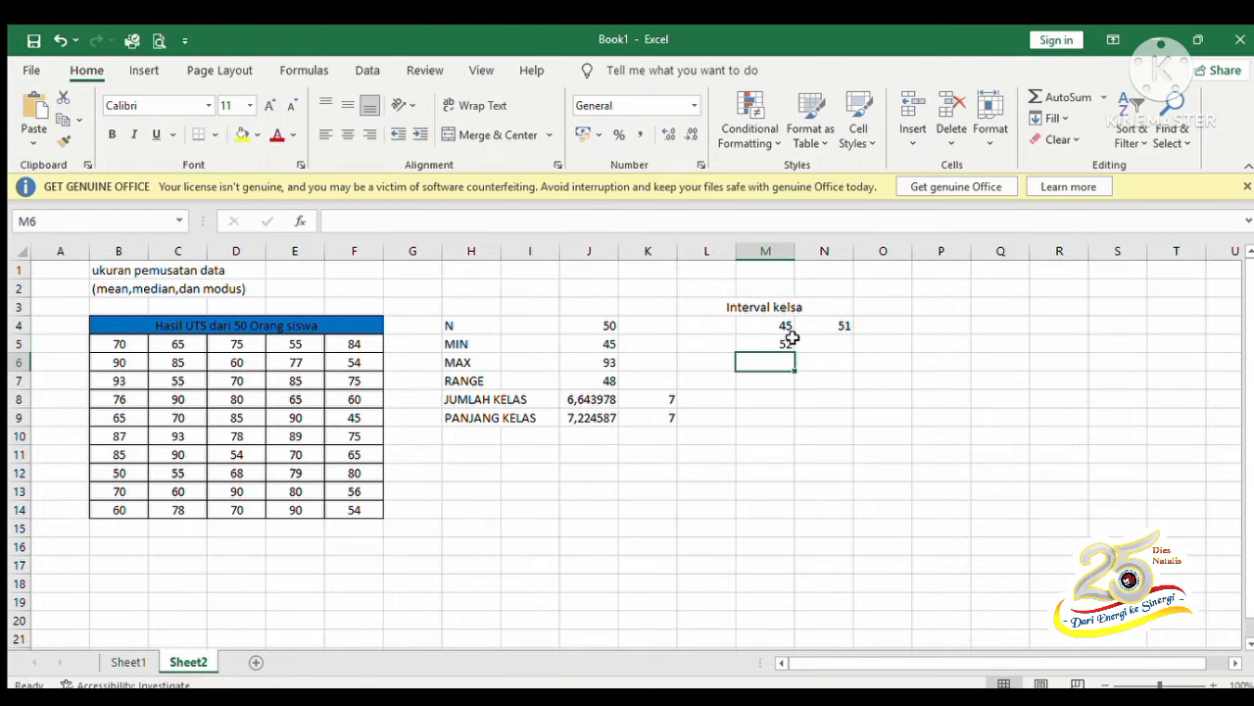
Fill the upper class limit formula from N4 down through N10 to cover seven classes.
{"action": "left_click", "coordinate": [839, 327]}
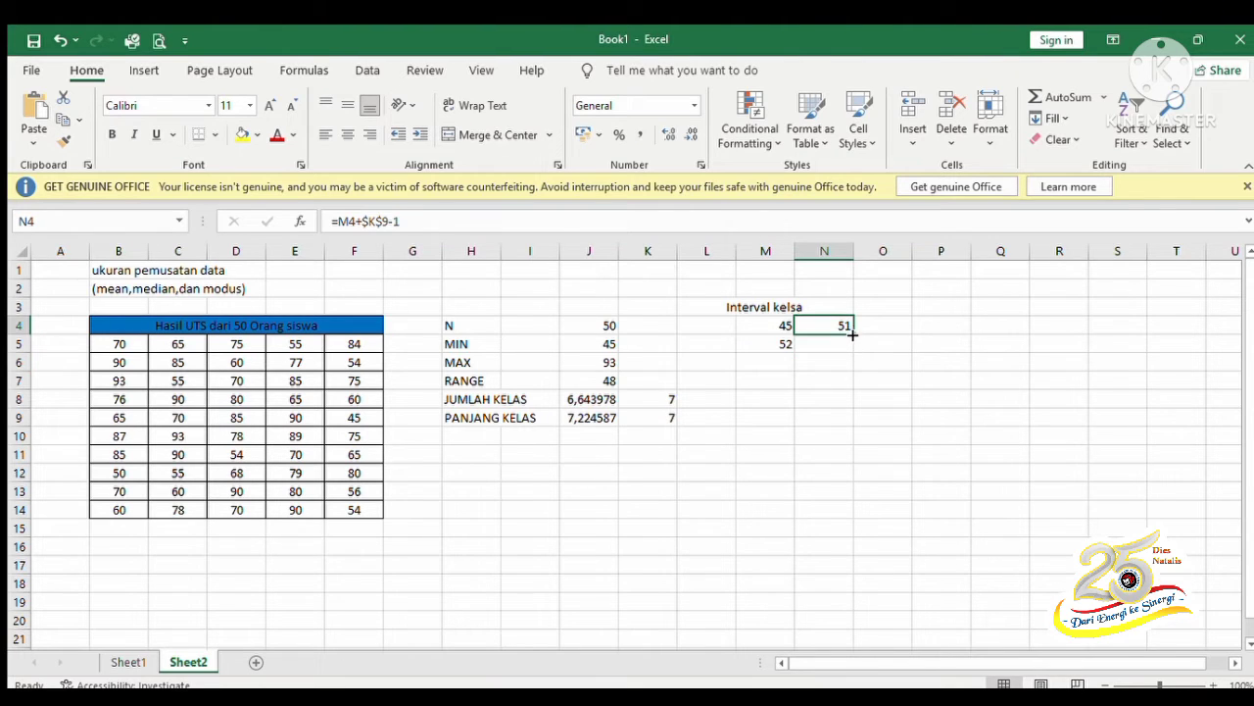
{"action": "left_click_drag", "start_coordinate": [851, 333], "coordinate": [850, 434]}
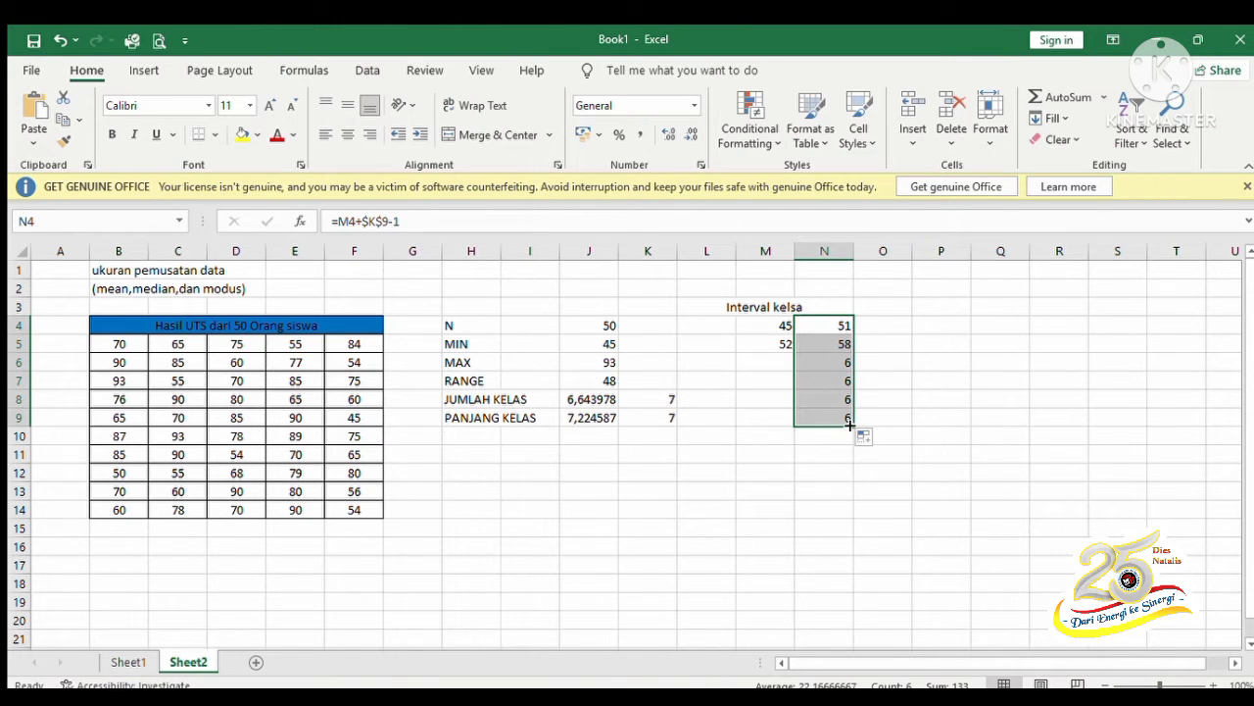
{"action": "left_click_drag", "start_coordinate": [850, 424], "coordinate": [851, 437]}
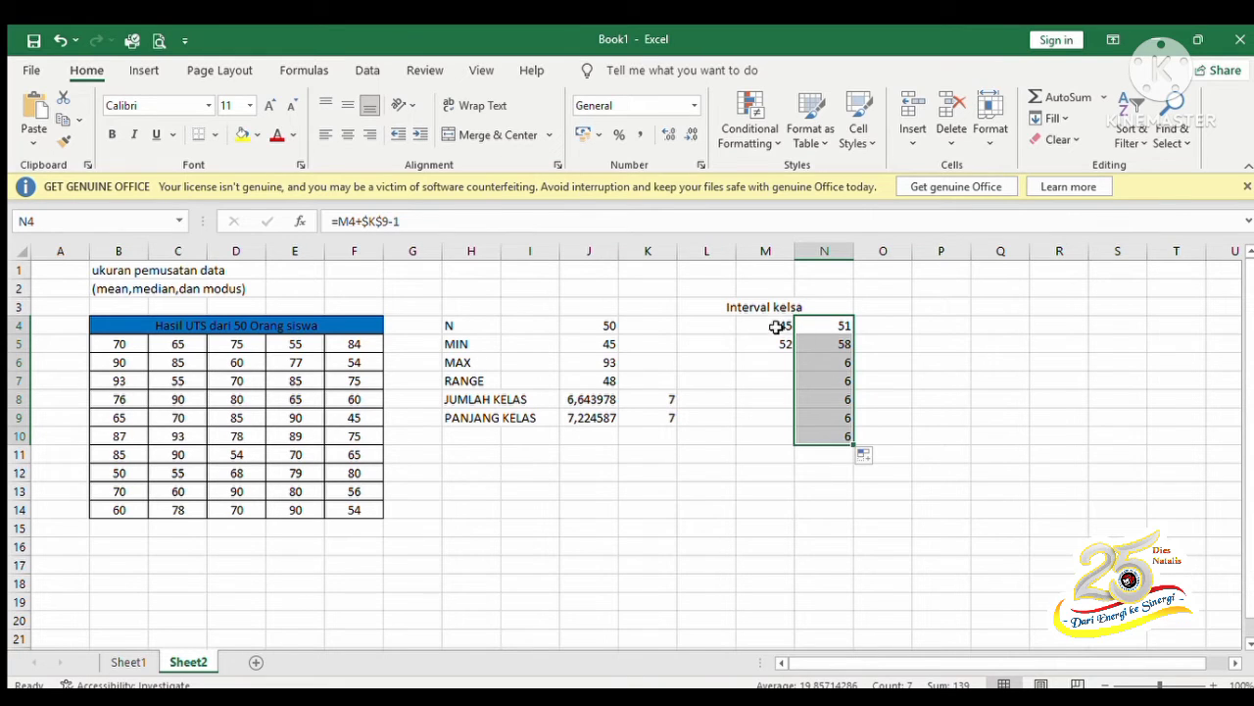
Fill the lower class limit formula from M5 down through M10 to complete the seven classes.
{"action": "left_click", "coordinate": [776, 343]}
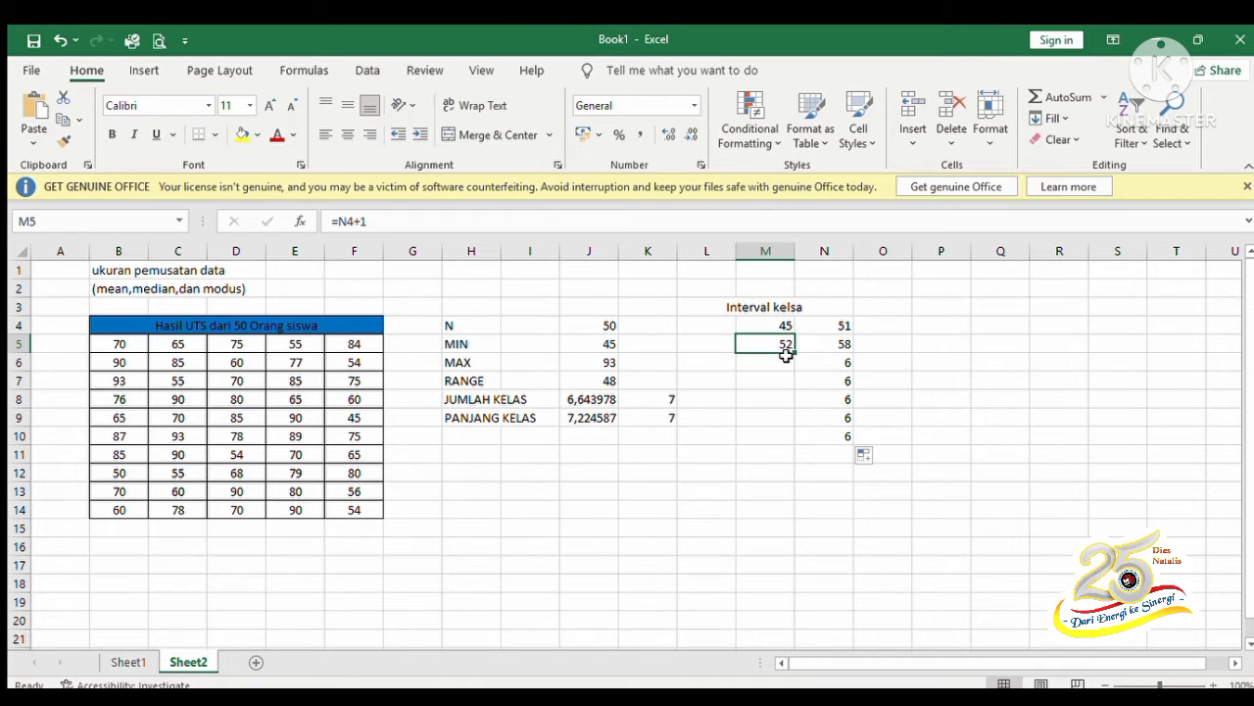
{"action": "left_click_drag", "start_coordinate": [794, 351], "coordinate": [796, 444]}
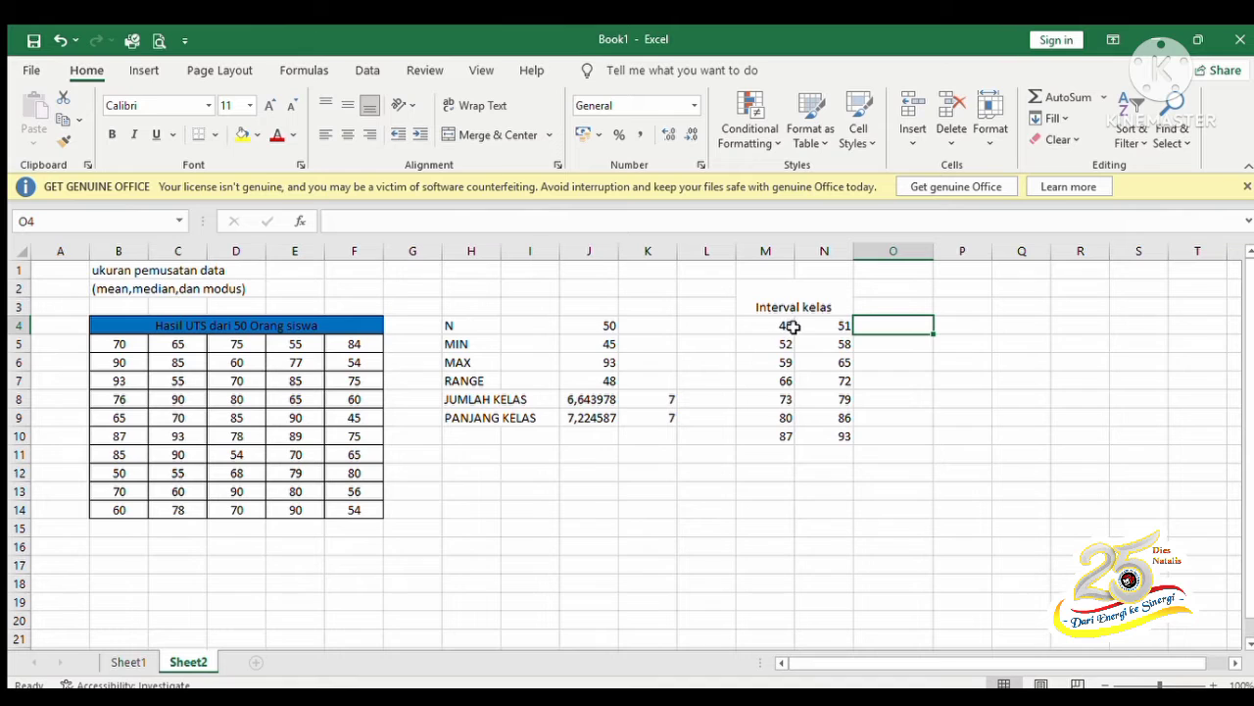
Join each class's limits into one label with =CONCATENATE(M4;"-";N4) in O4 and fill it down through O10.
{"action": "double_click", "coordinate": [869, 329]}
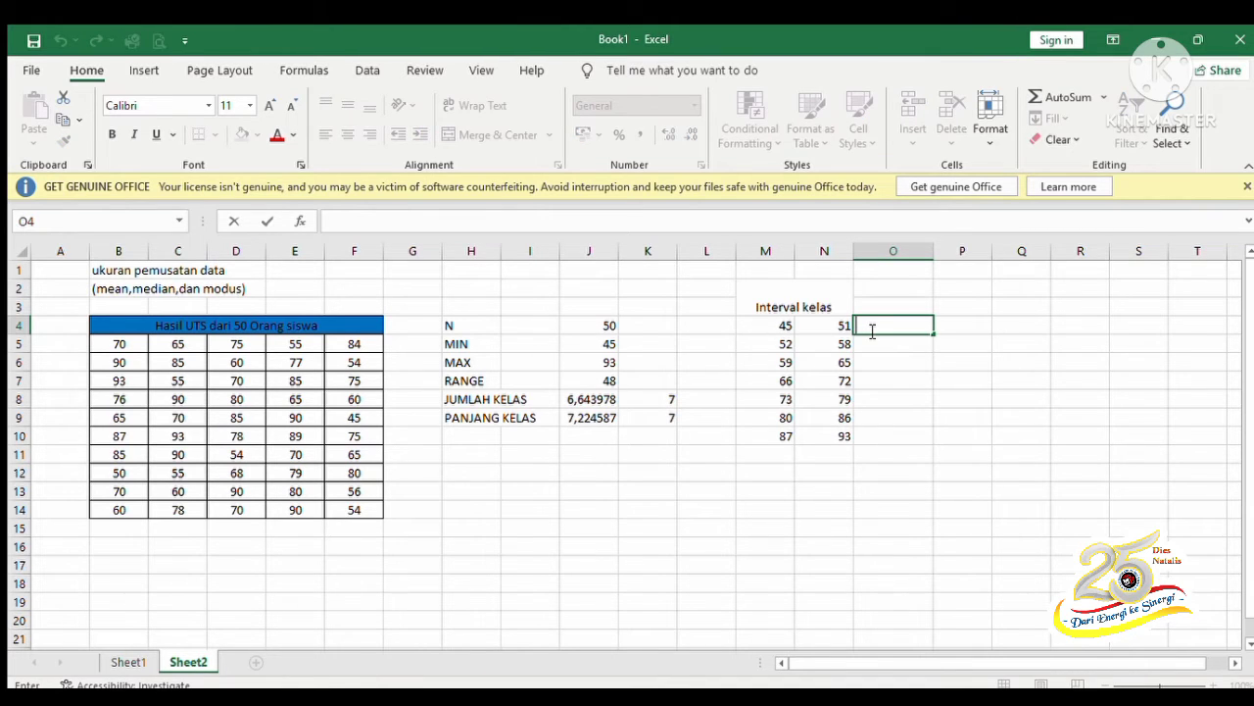
{"action": "type", "text": "="}
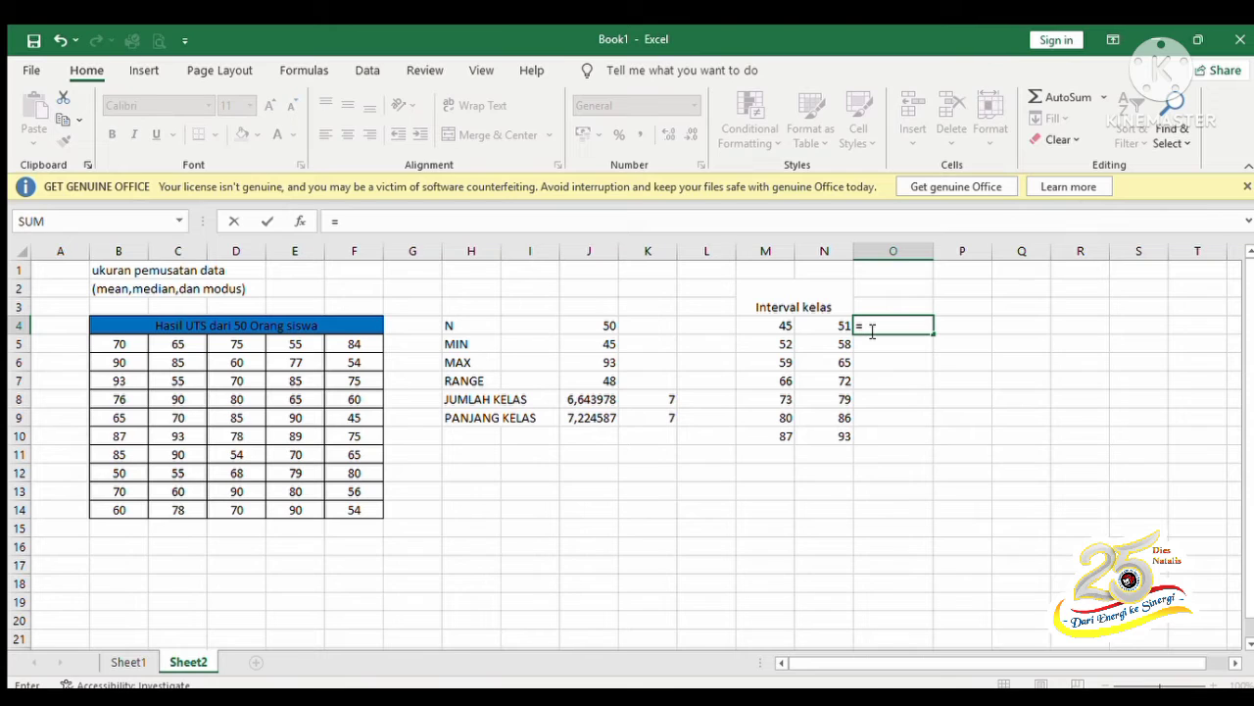
{"action": "type", "text": "con"}
{"action": "double_click", "coordinate": [899, 348]}
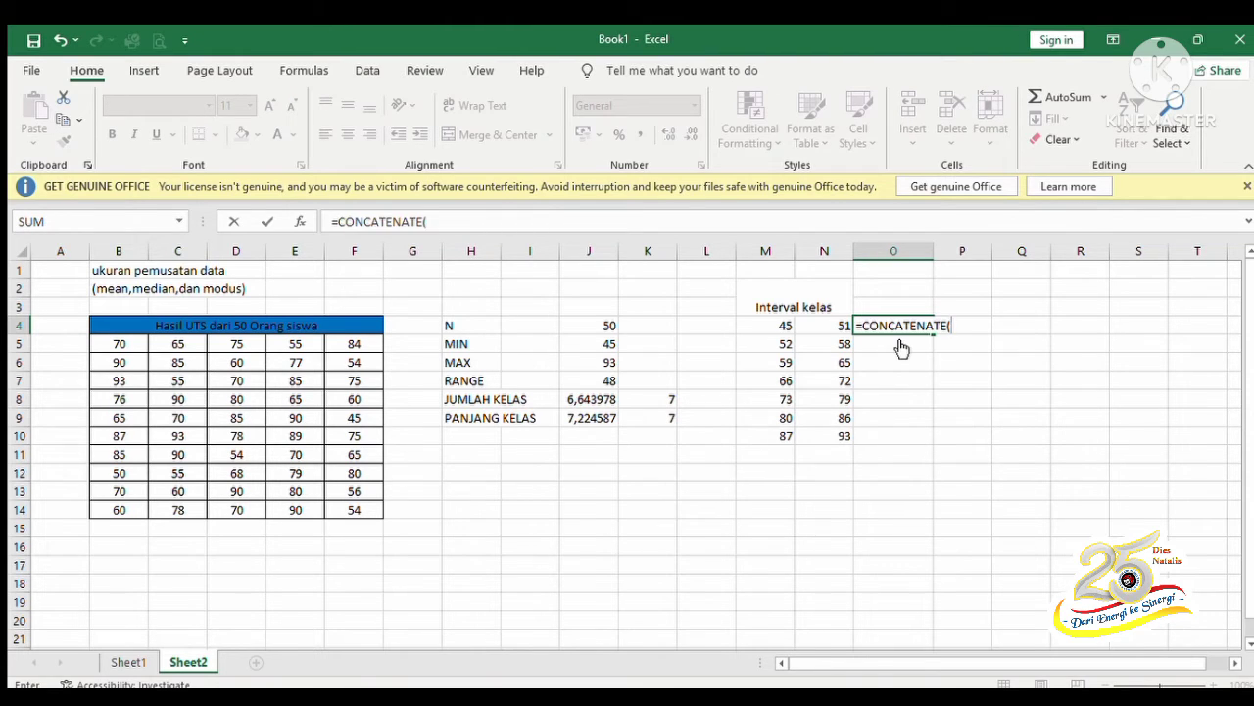
{"action": "left_click", "coordinate": [779, 328]}
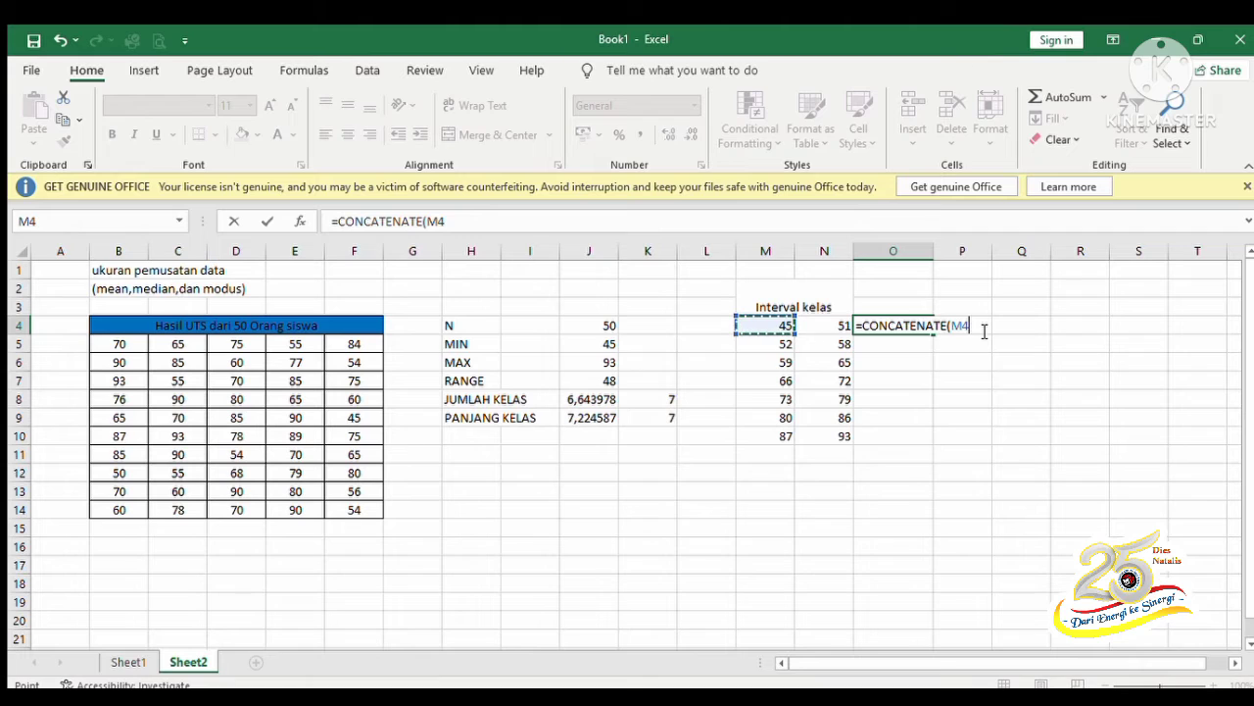
{"action": "type", "text": ";\"-\";"}
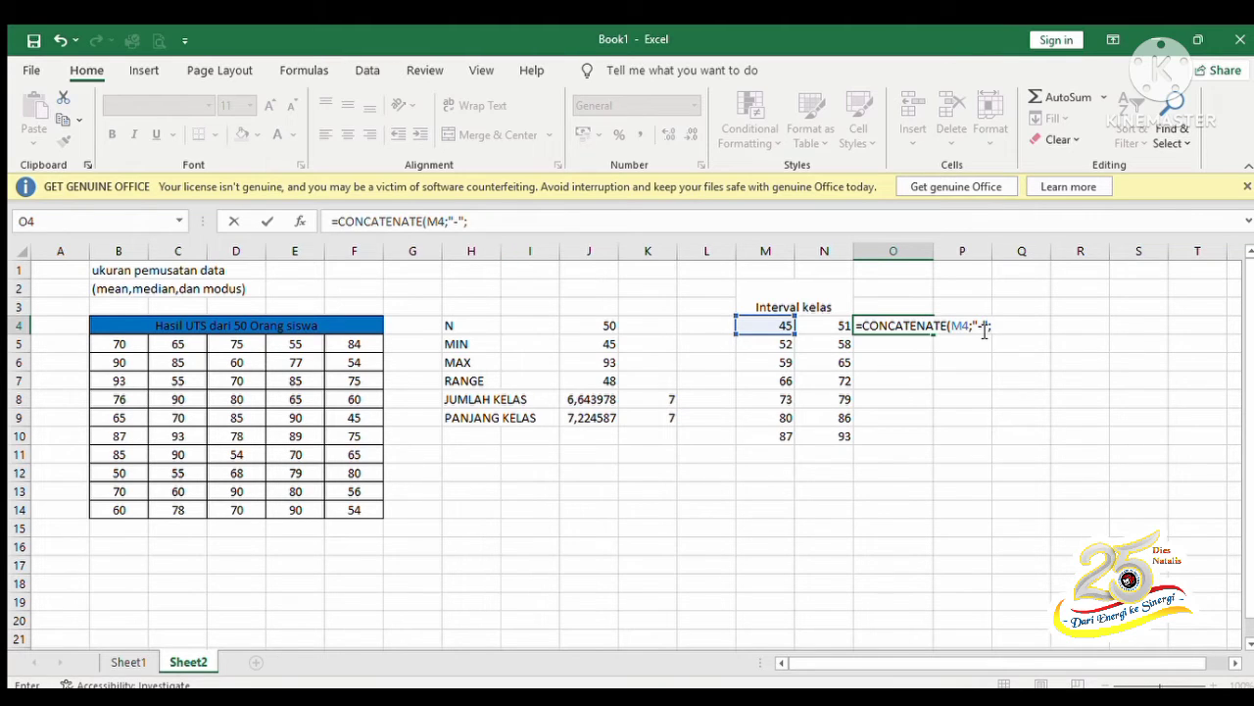
{"action": "left_click", "coordinate": [814, 324]}
{"action": "type", "text": ")"}
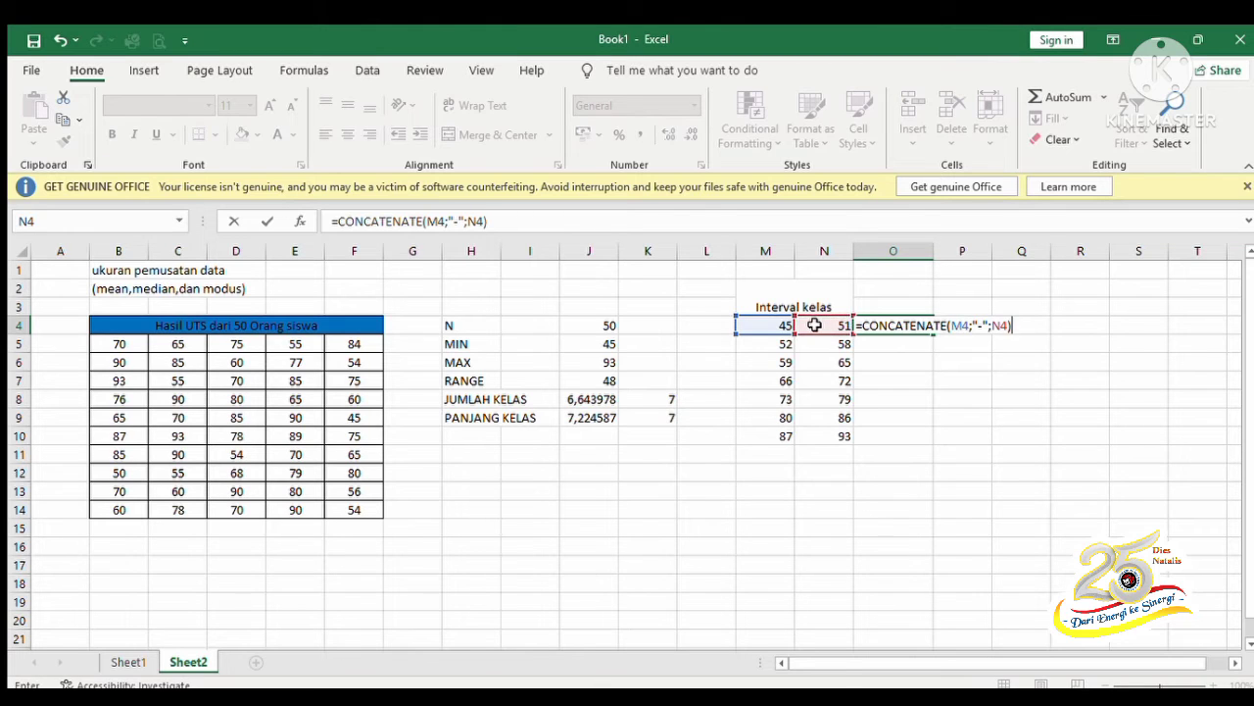
{"action": "key", "text": "Return"}
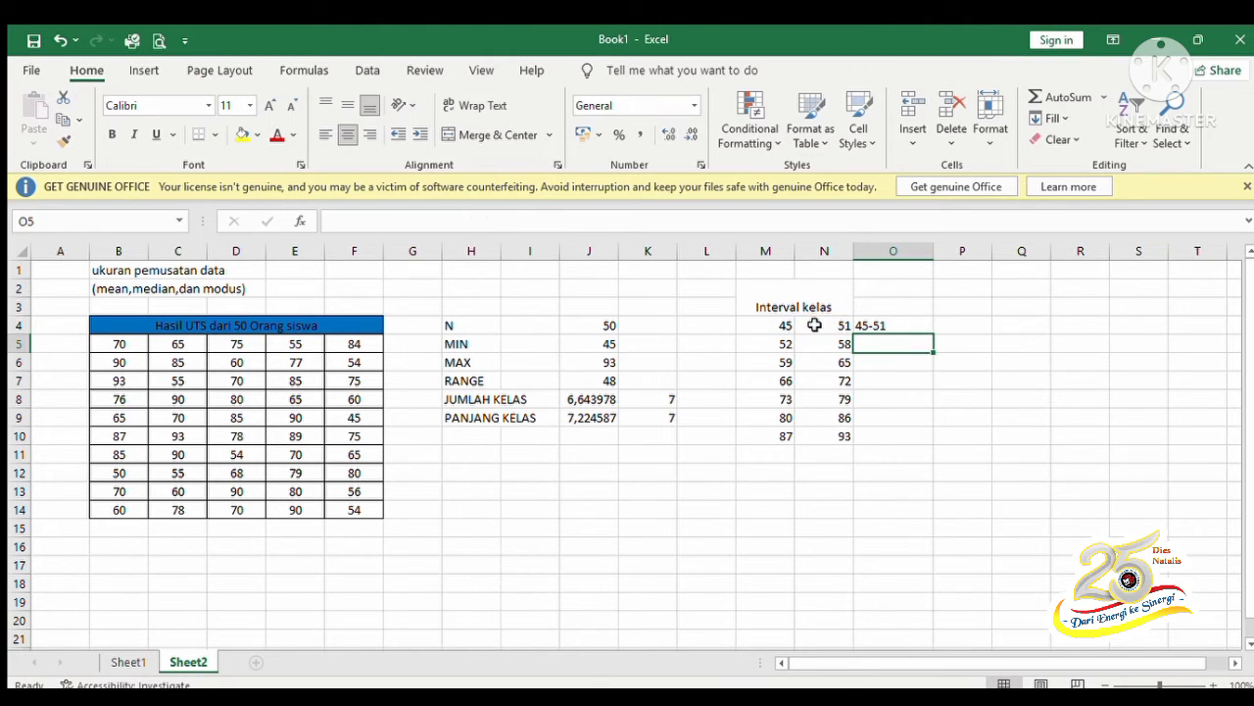
{"action": "left_click", "coordinate": [898, 325]}
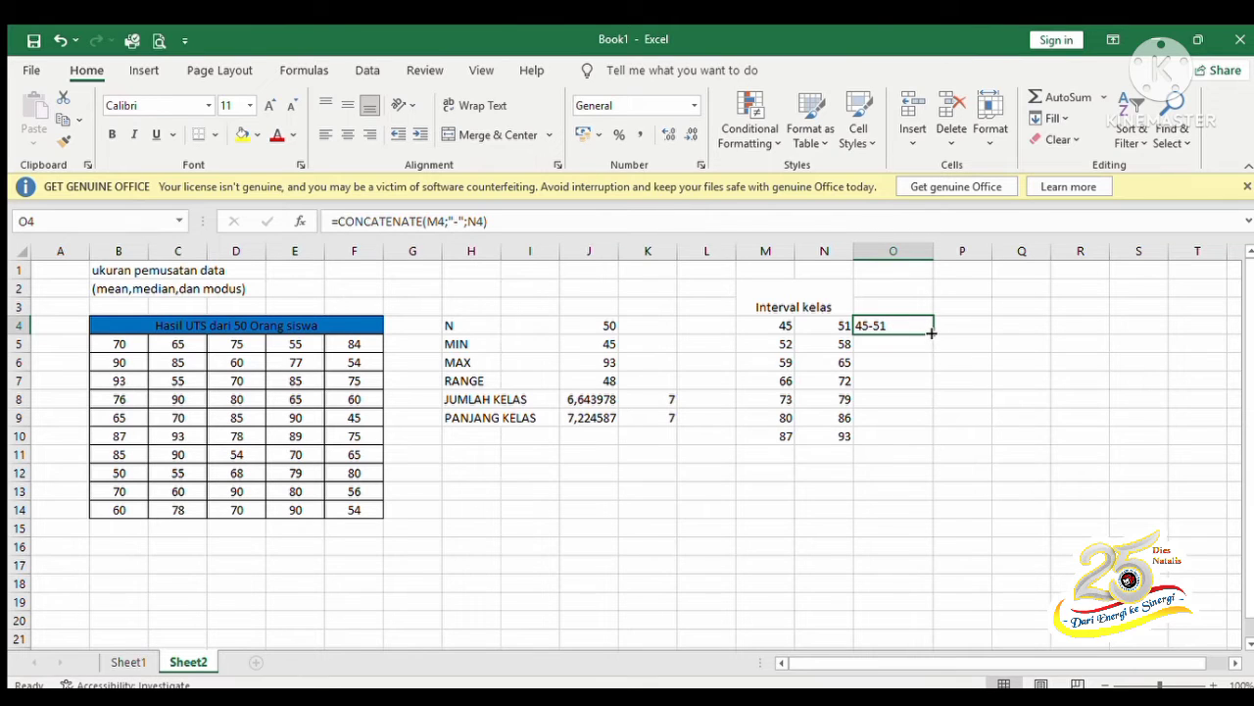
{"action": "left_click_drag", "start_coordinate": [931, 333], "coordinate": [925, 438]}
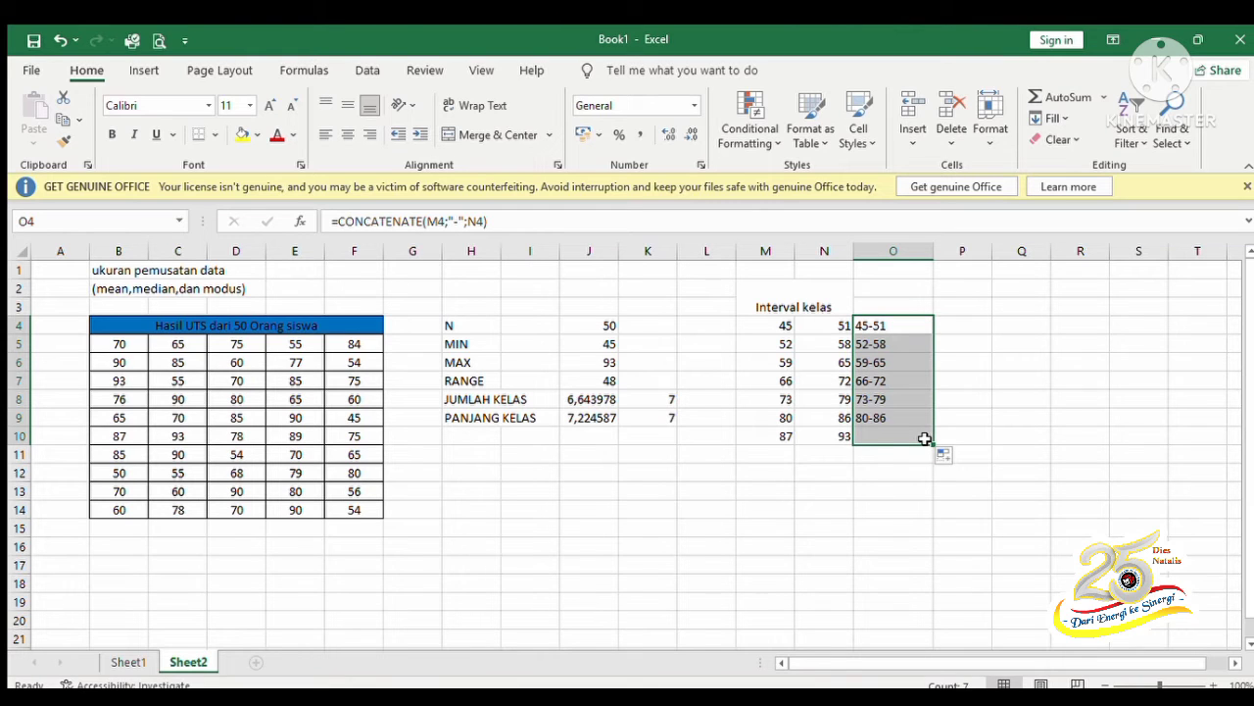
Enter the heading "Interval kelas" in O3 above the joined class labels.
{"action": "left_click", "coordinate": [876, 308]}
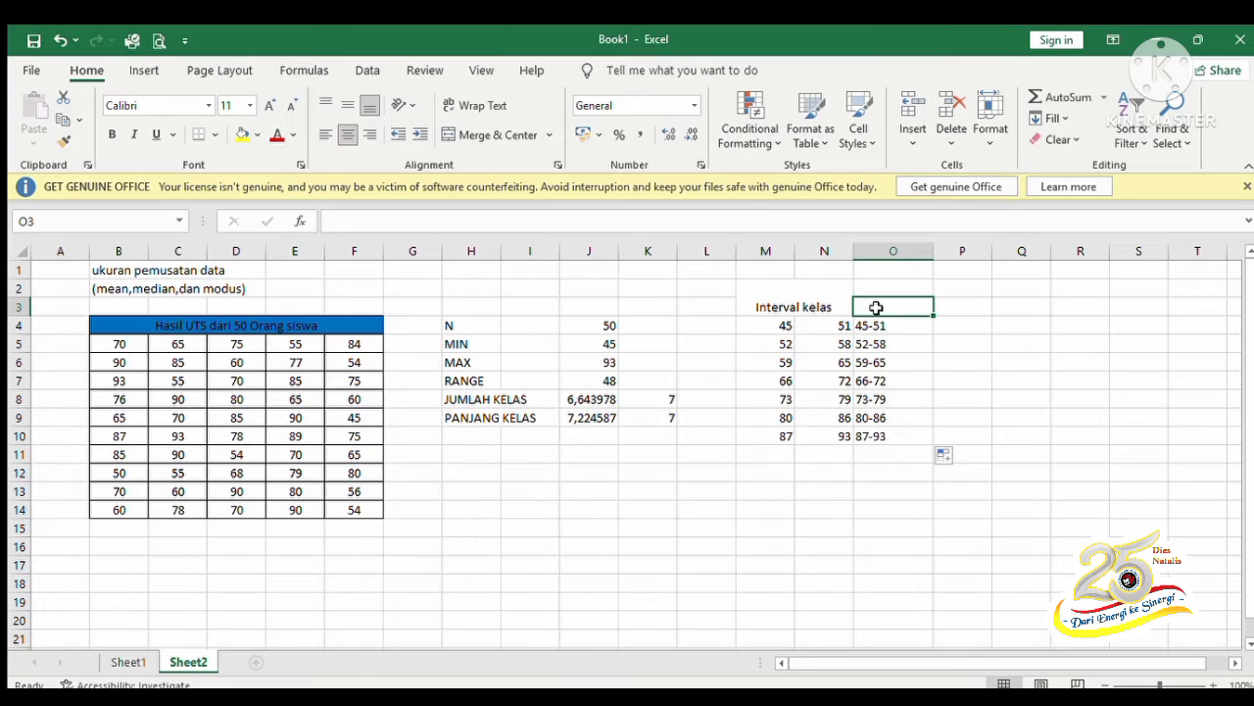
{"action": "type", "text": "inter"}
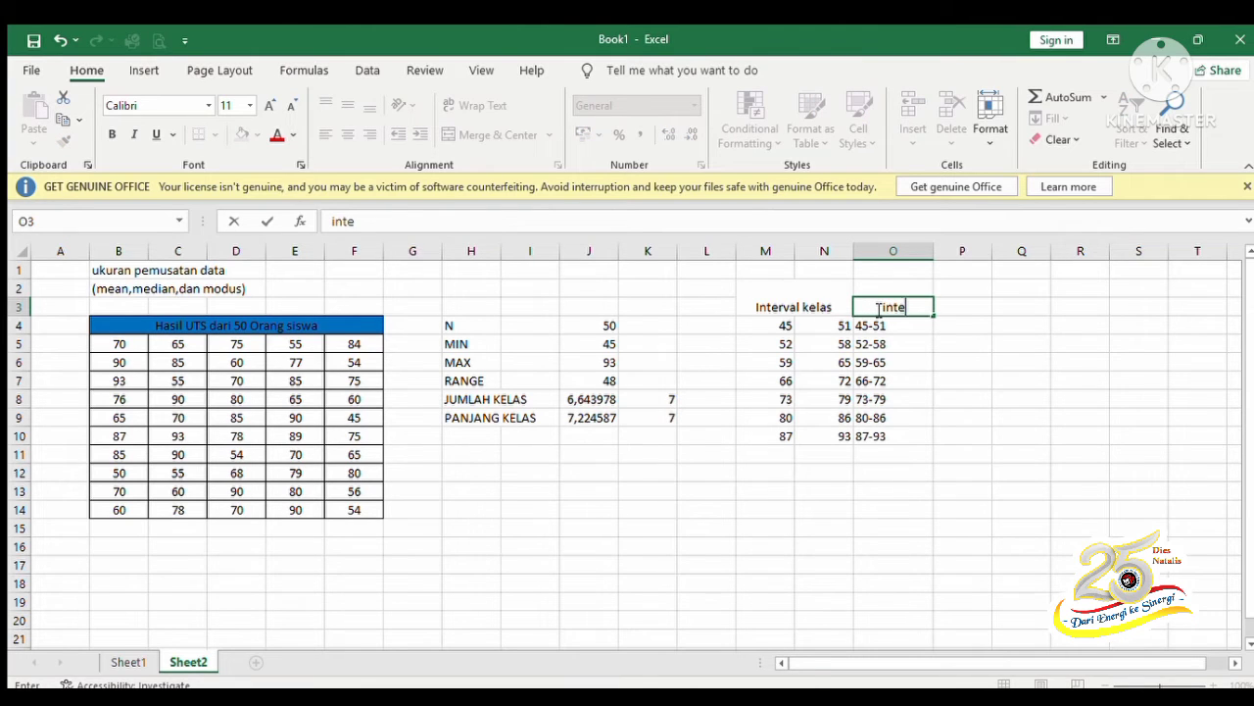
{"action": "key", "text": "BackSpace"}
{"action": "key", "text": "BackSpace"}
{"action": "key", "text": "BackSpace"}
{"action": "key", "text": "BackSpace"}
{"action": "key", "text": "BackSpace"}
{"action": "type", "text": "Intrval"}
{"action": "key", "text": "Left"}
{"action": "key", "text": "Left"}
{"action": "key", "text": "Left"}
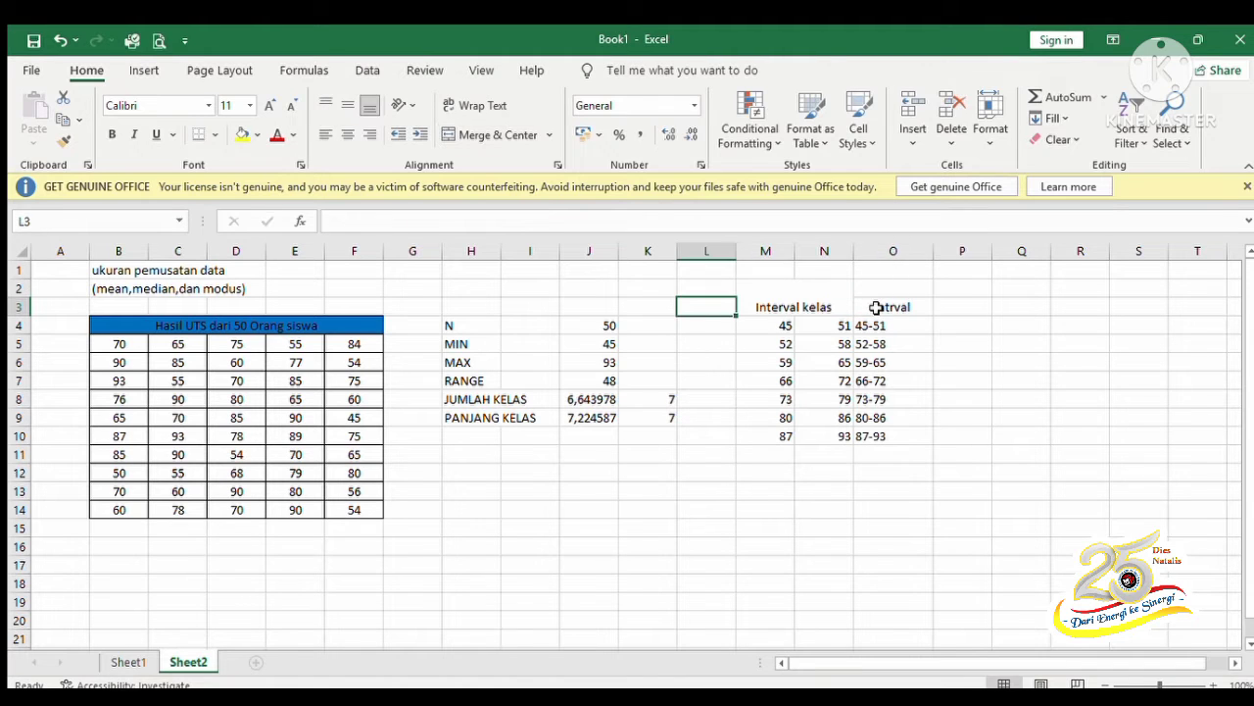
{"action": "key", "text": "Right"}
{"action": "key", "text": "Right"}
{"action": "key", "text": "Right"}
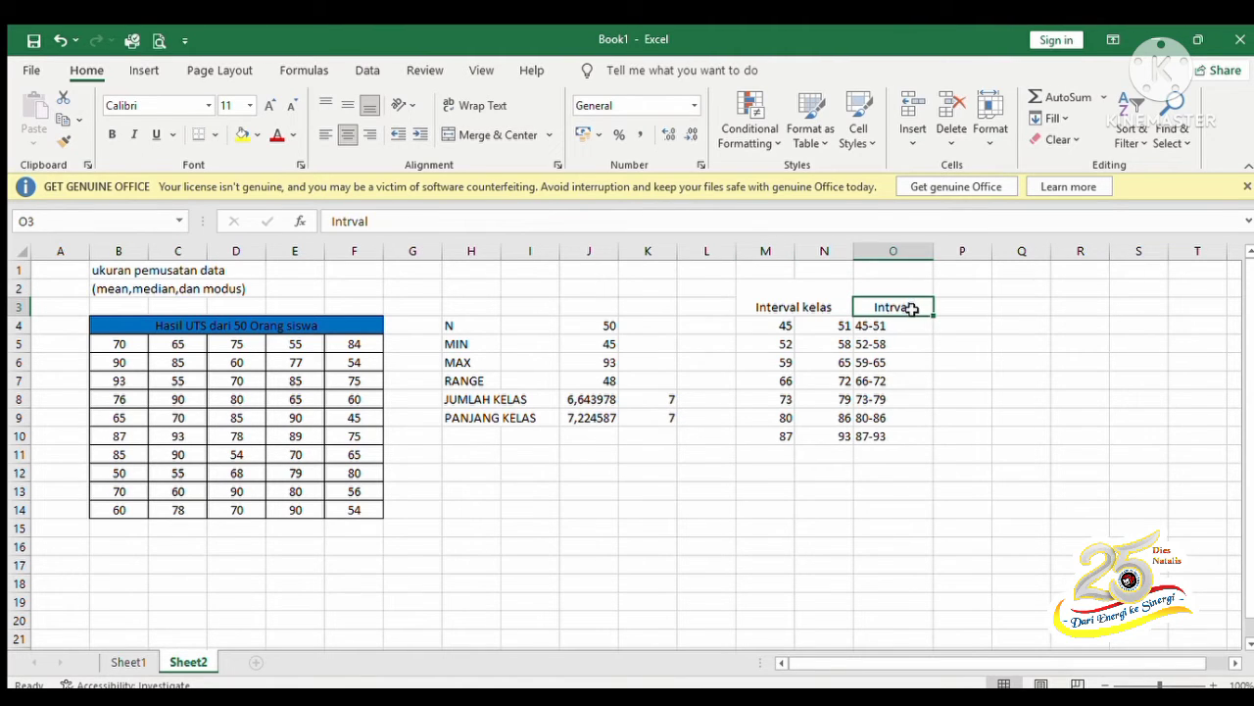
{"action": "double_click", "coordinate": [894, 309]}
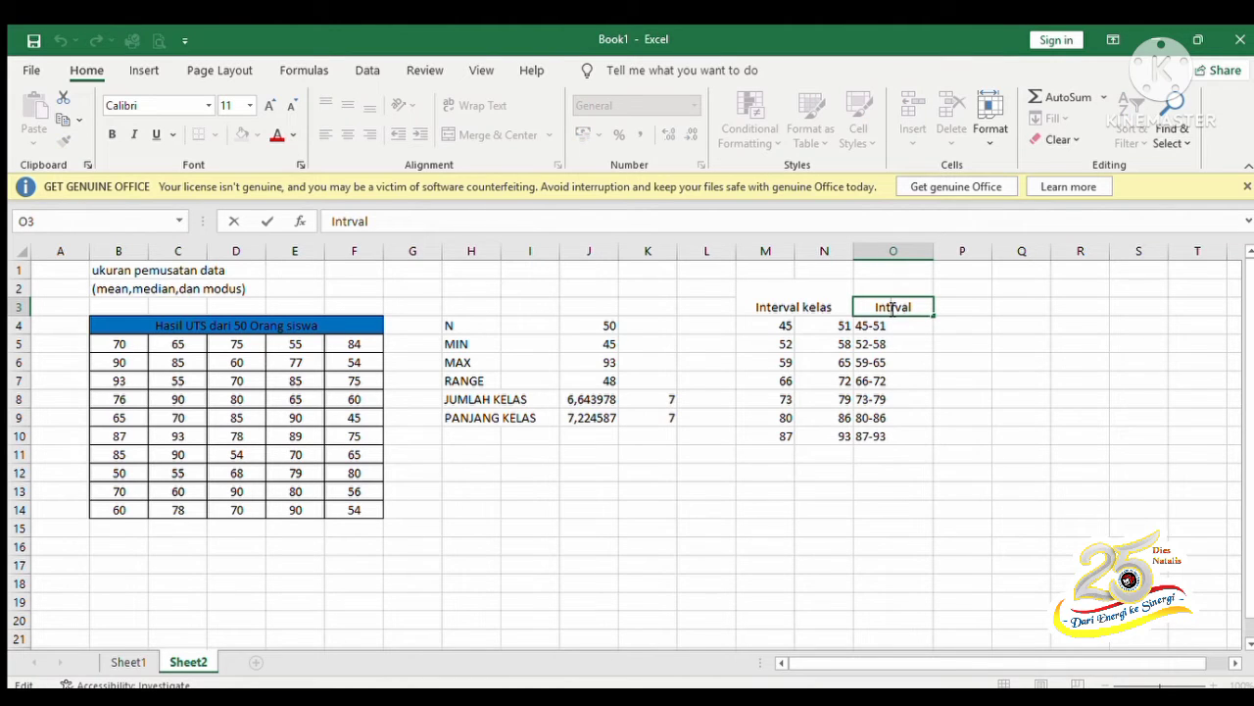
{"action": "type", "text": "erval"}
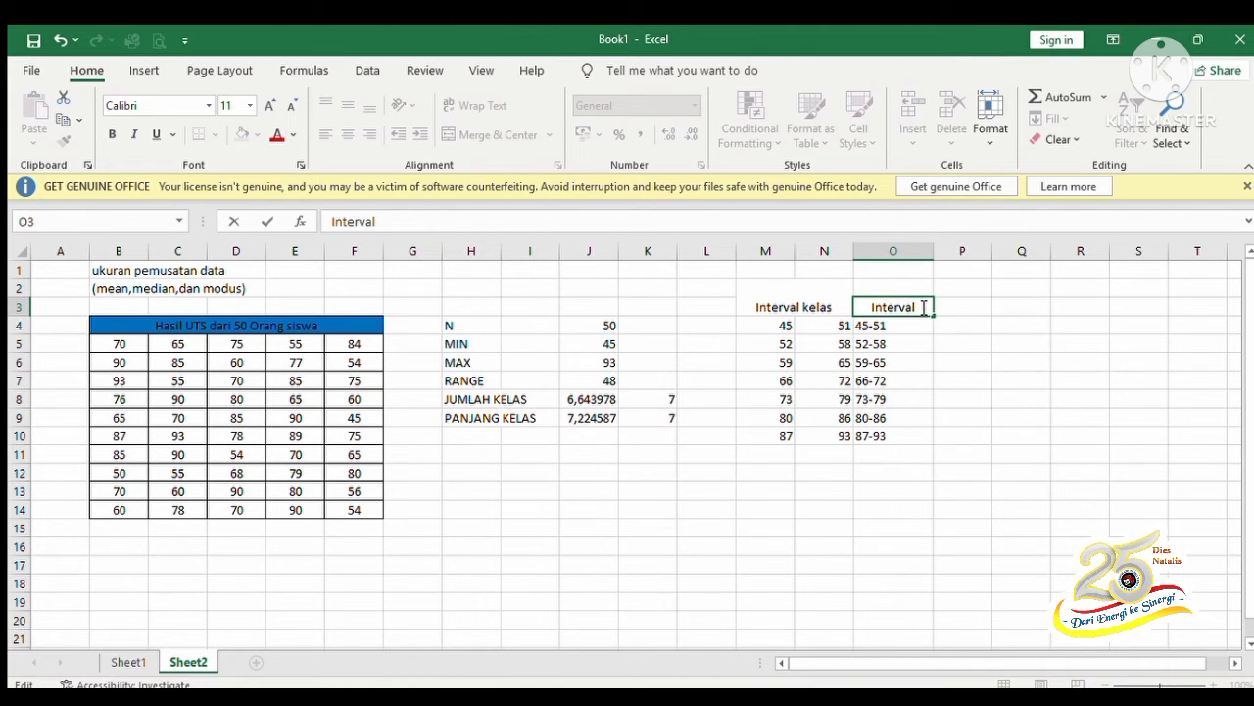
{"action": "type", "text": " kels"}
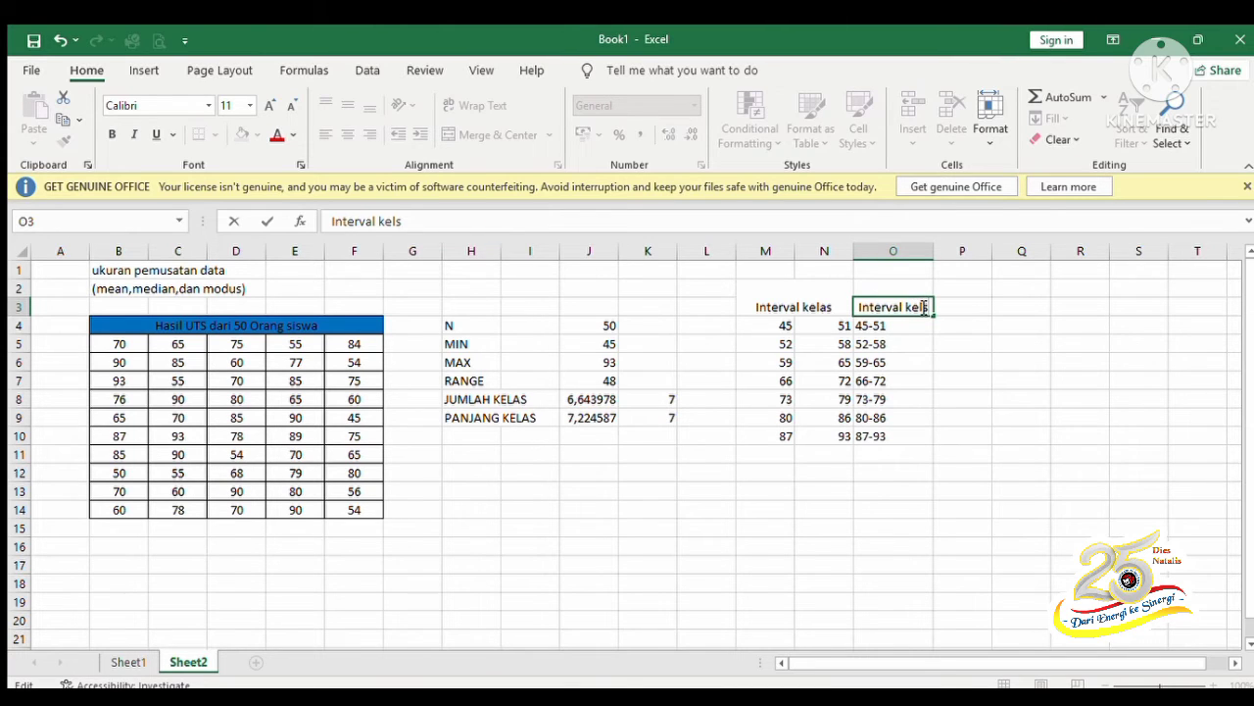
{"action": "key", "text": "BackSpace"}
{"action": "type", "text": "as"}
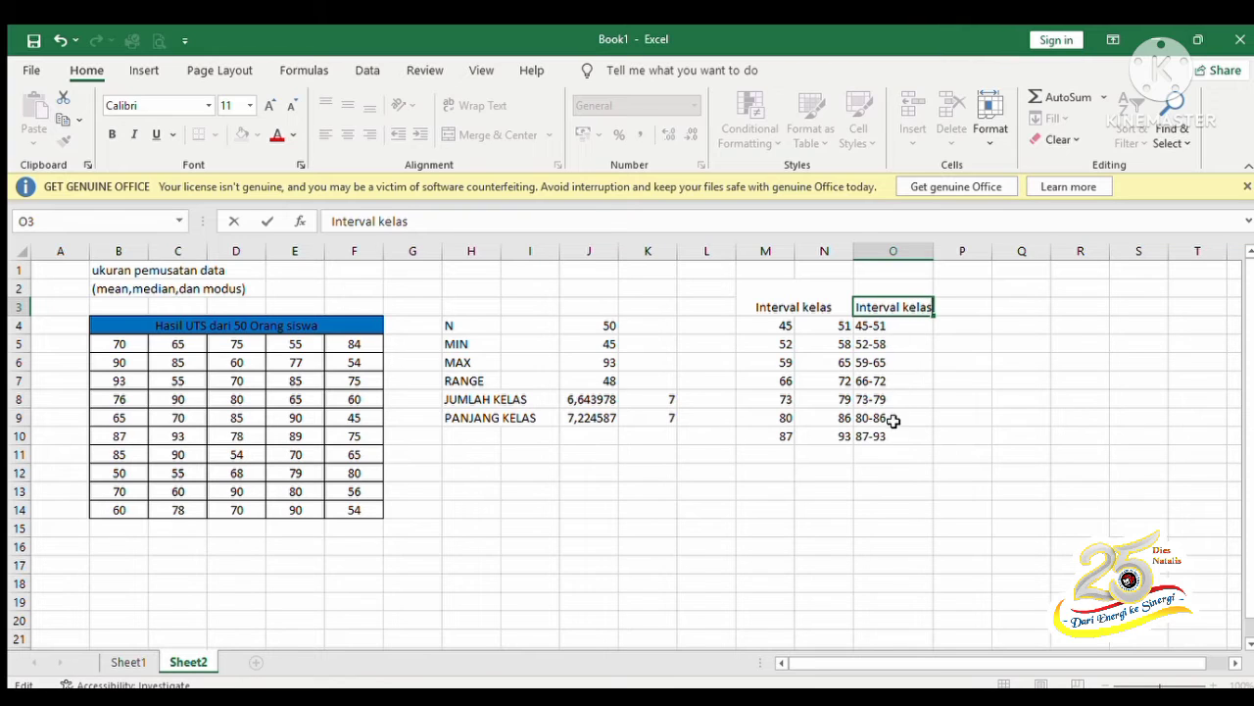
Centre the heading and class labels in O3:O10, and enter the heading "Frequency" in P3.
{"action": "left_click_drag", "start_coordinate": [894, 436], "coordinate": [884, 310]}
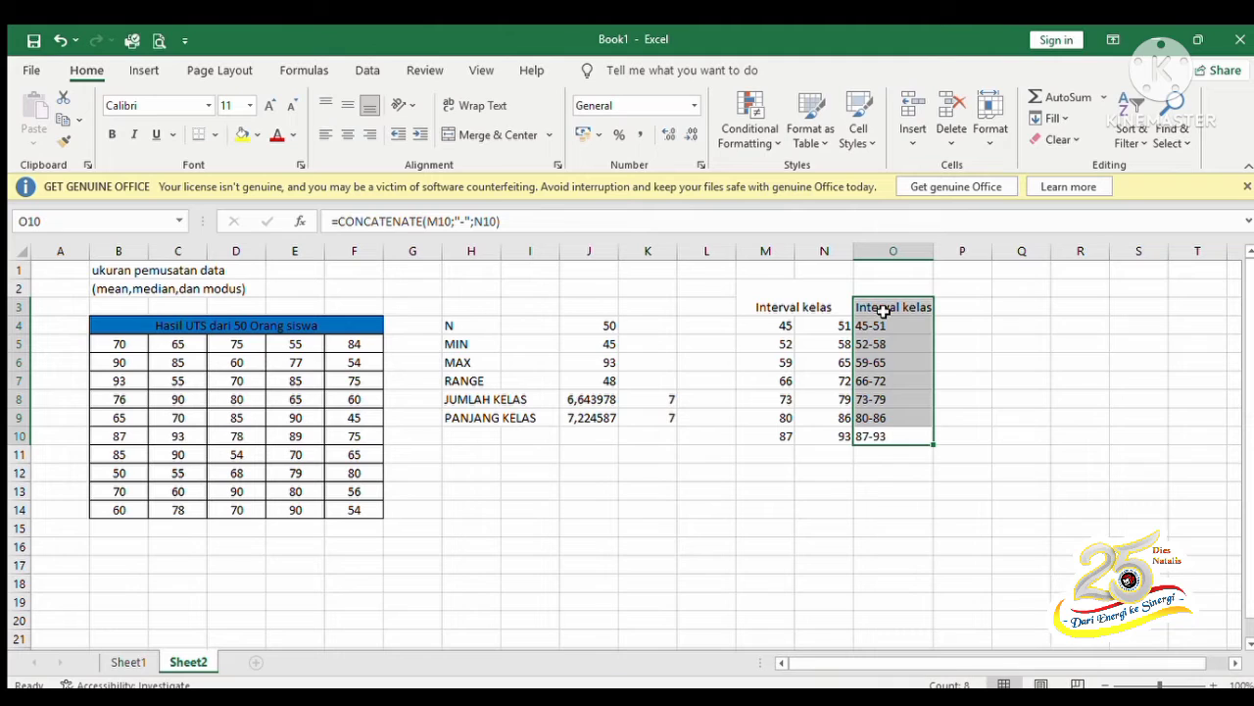
{"action": "left_click", "coordinate": [348, 134]}
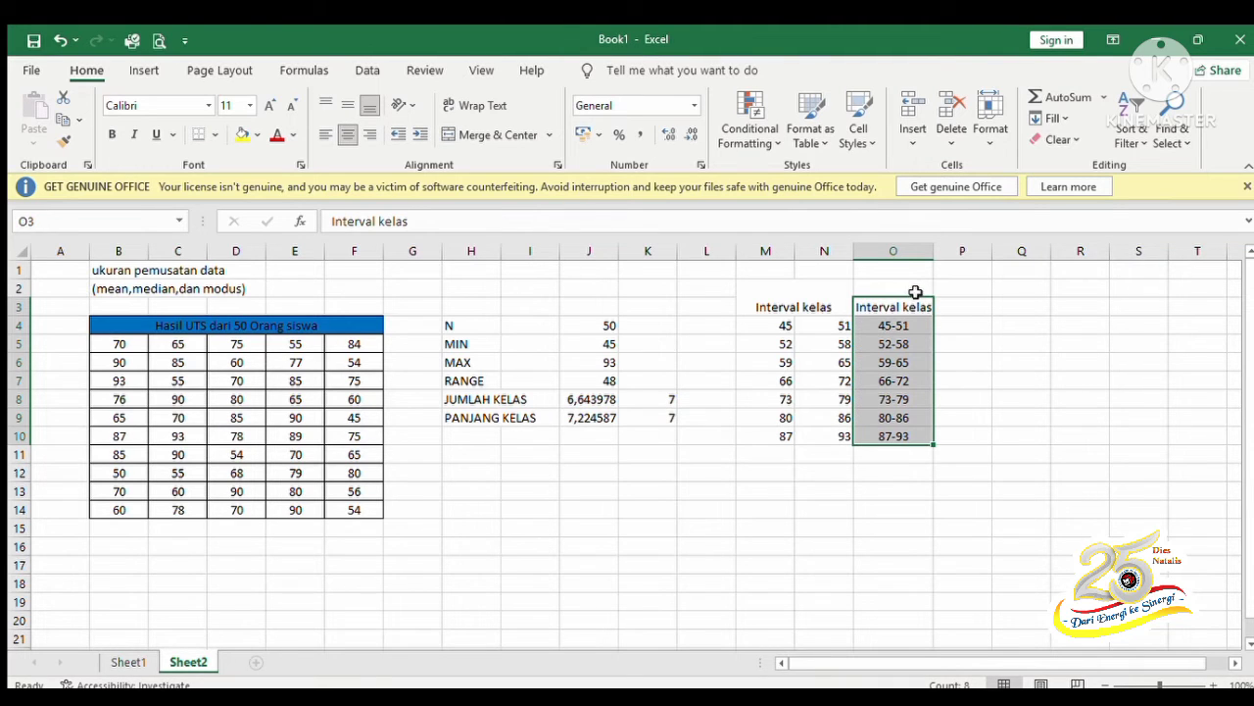
{"action": "left_click", "coordinate": [956, 309]}
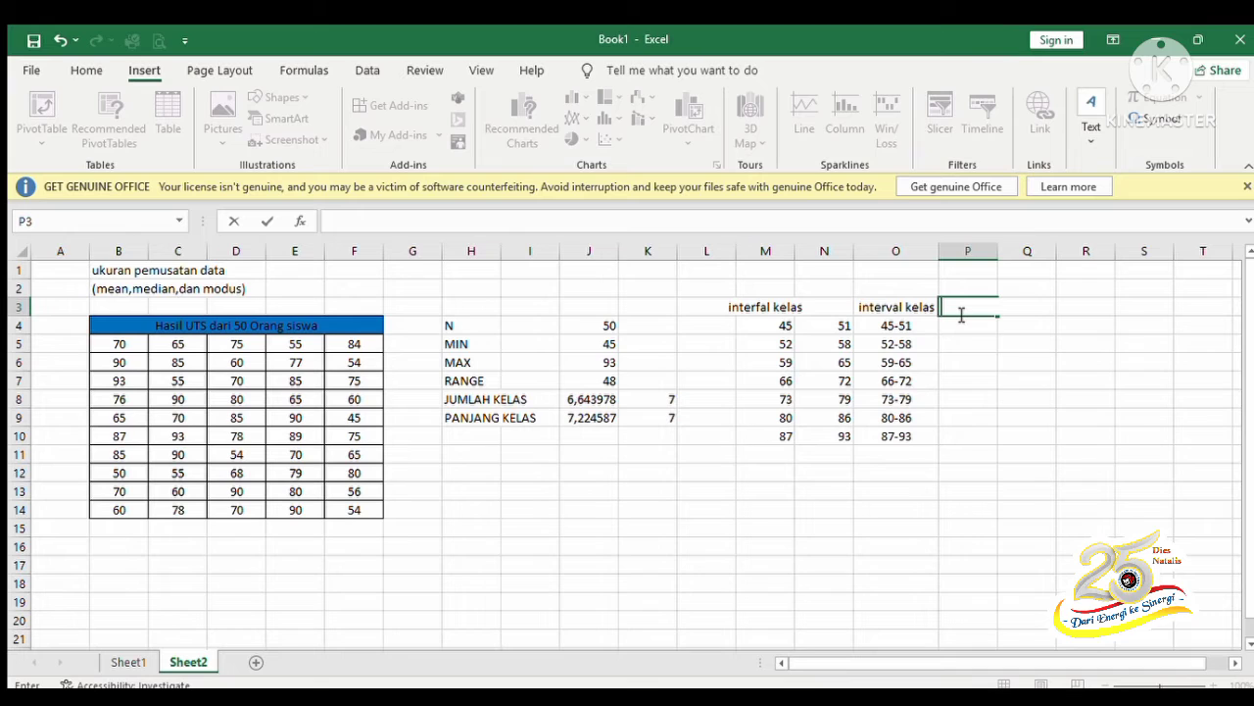
{"action": "type", "text": "Frequency"}
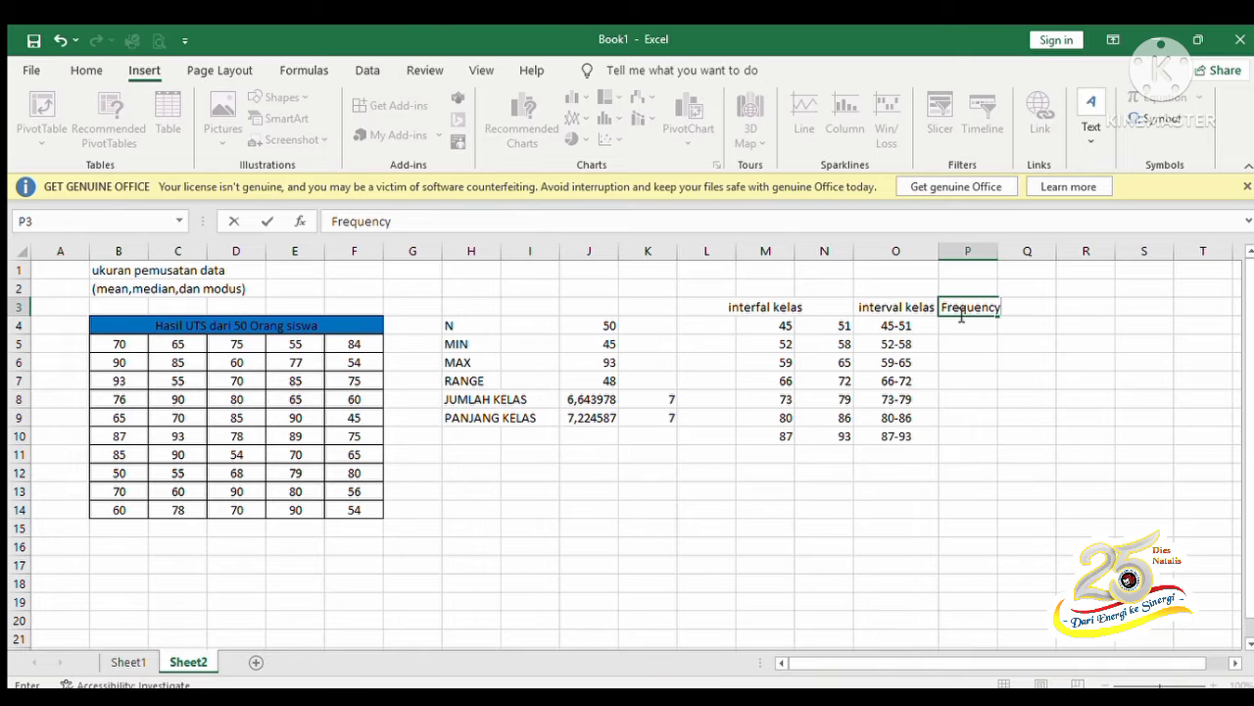
Count the scores per class in P4:P10 with the array formula =FREQUENCY(B5:F14;N4:N10).
{"action": "left_click", "coordinate": [963, 323]}
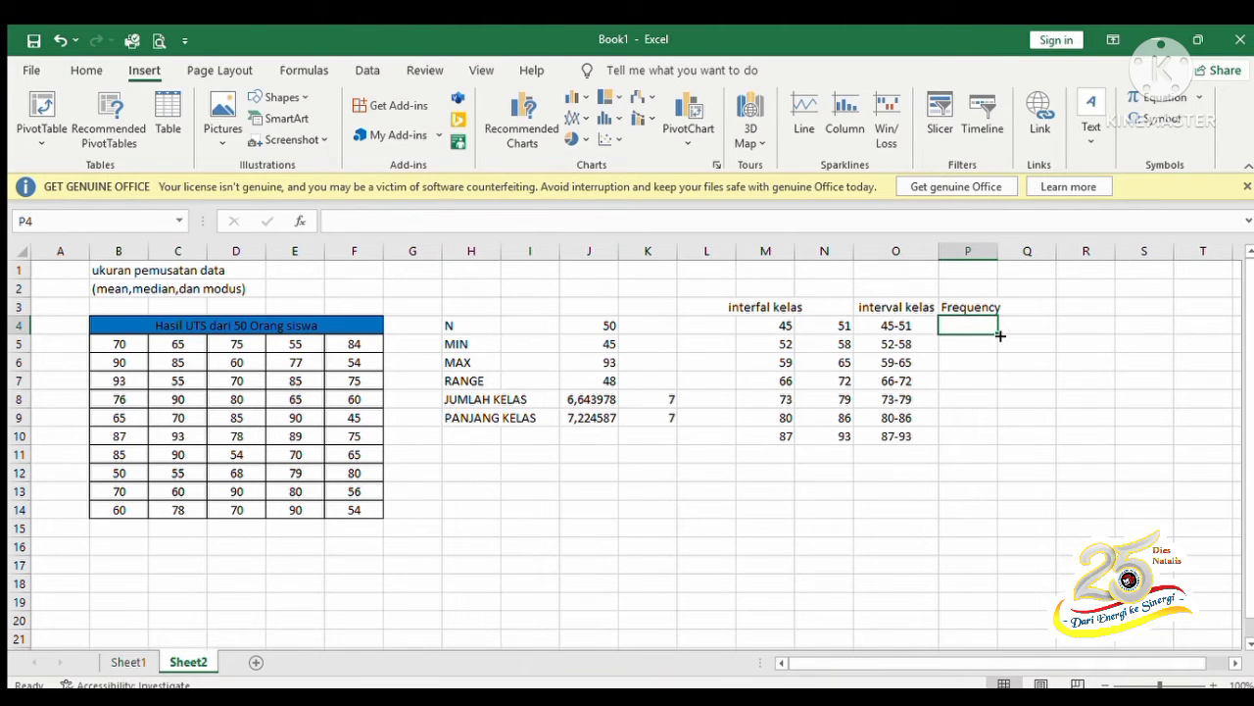
{"action": "left_click_drag", "start_coordinate": [998, 334], "coordinate": [994, 440]}
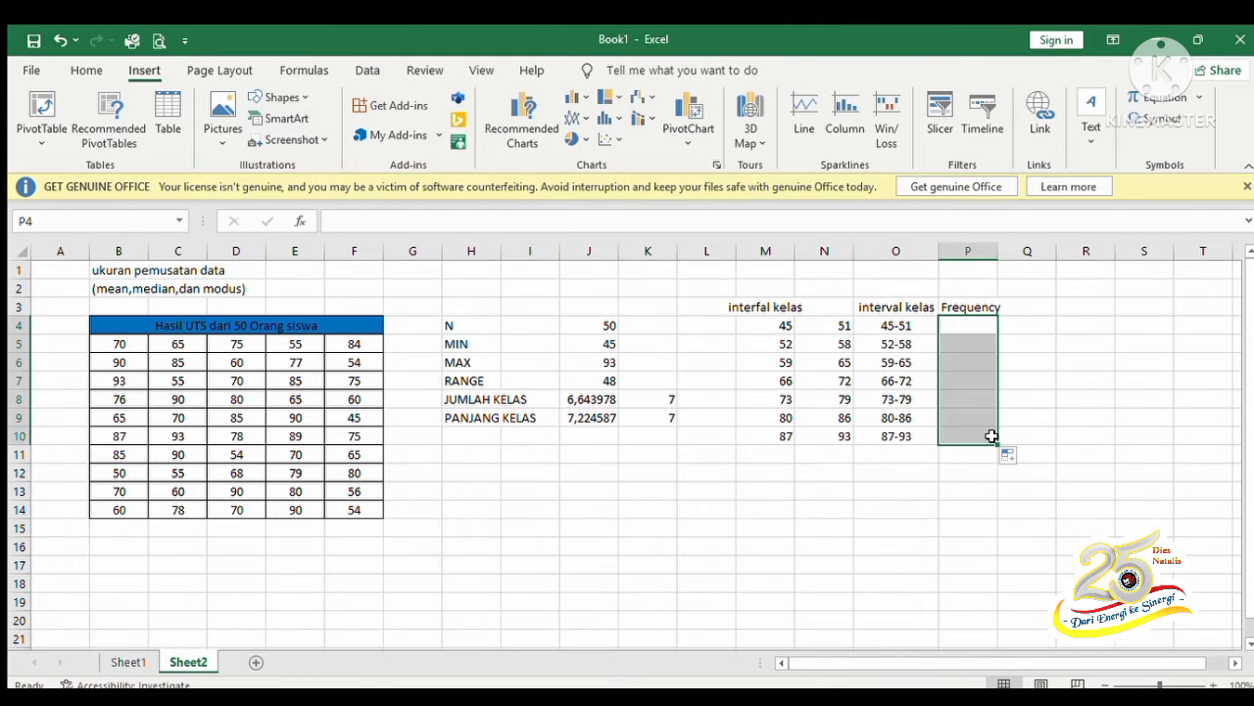
{"action": "type", "text": "="}
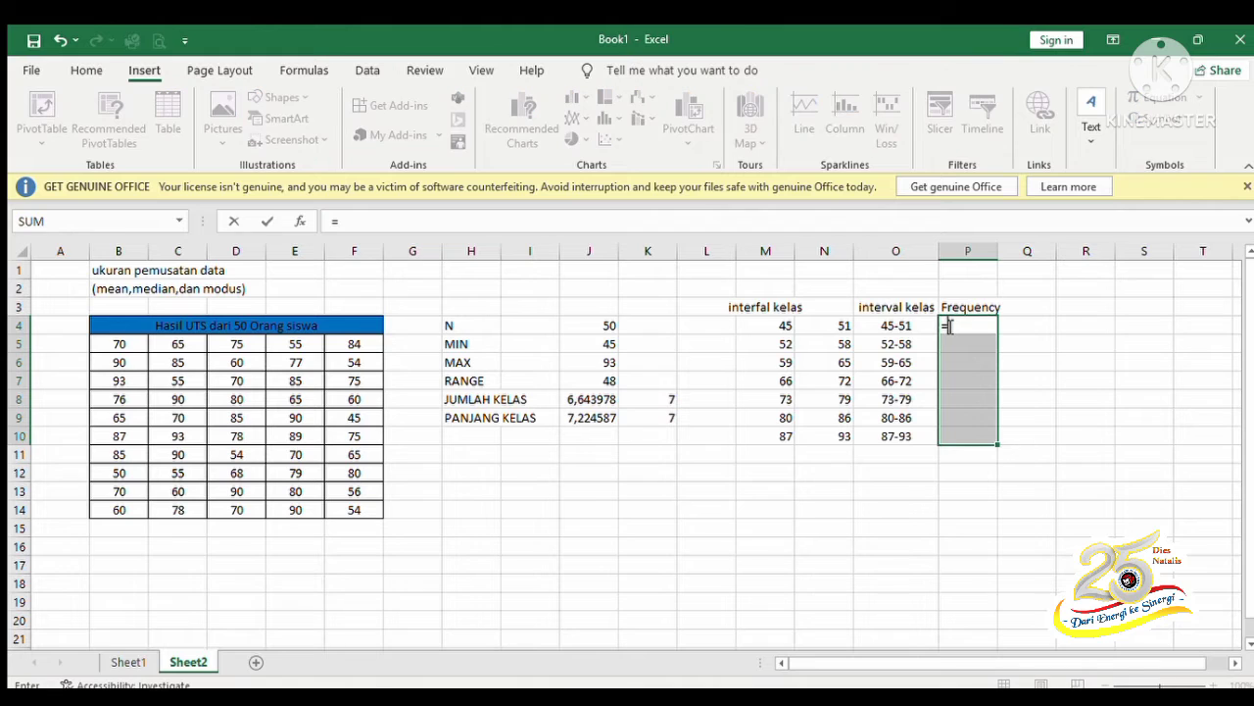
{"action": "type", "text": "fre"}
{"action": "key", "text": "Tab"}
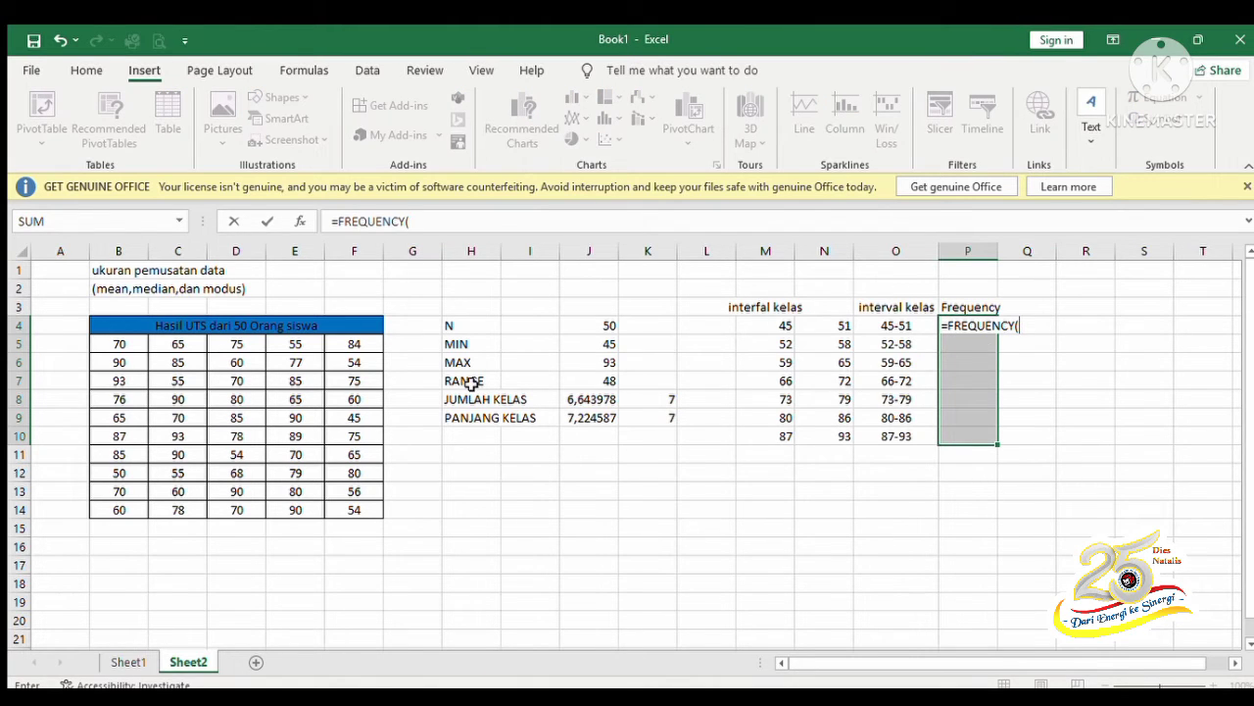
{"action": "left_click_drag", "start_coordinate": [119, 345], "coordinate": [340, 511]}
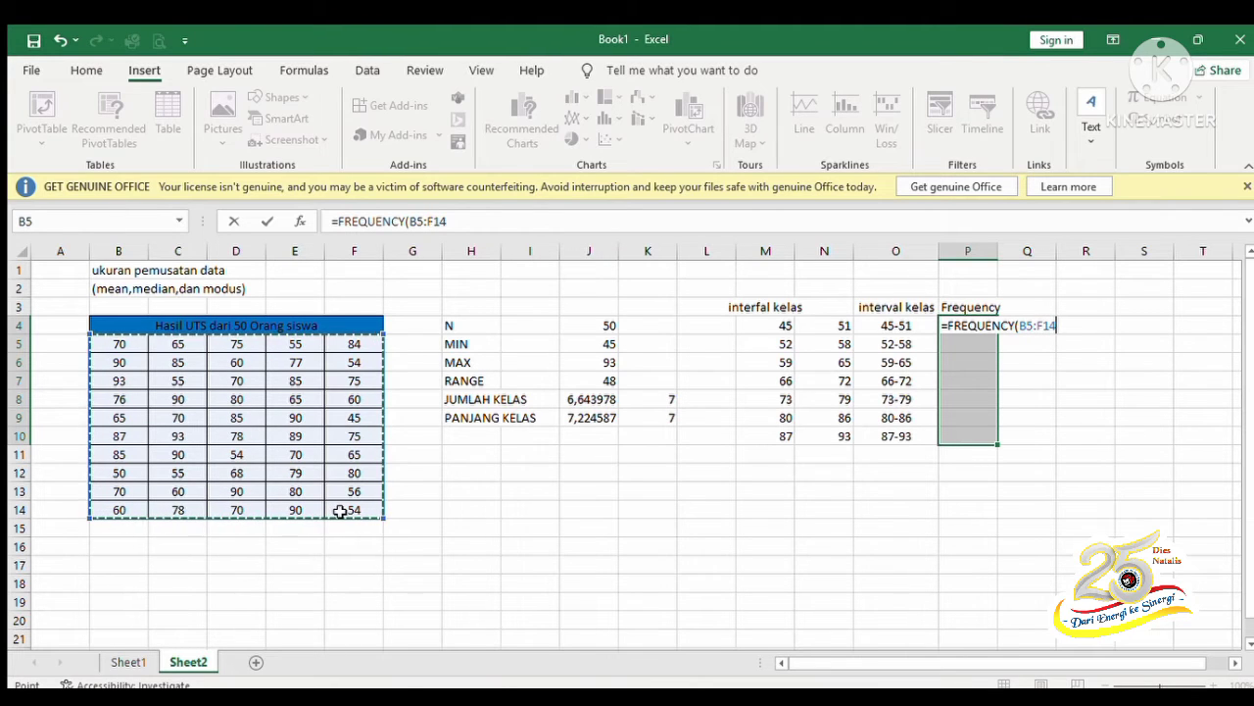
{"action": "type", "text": ";"}
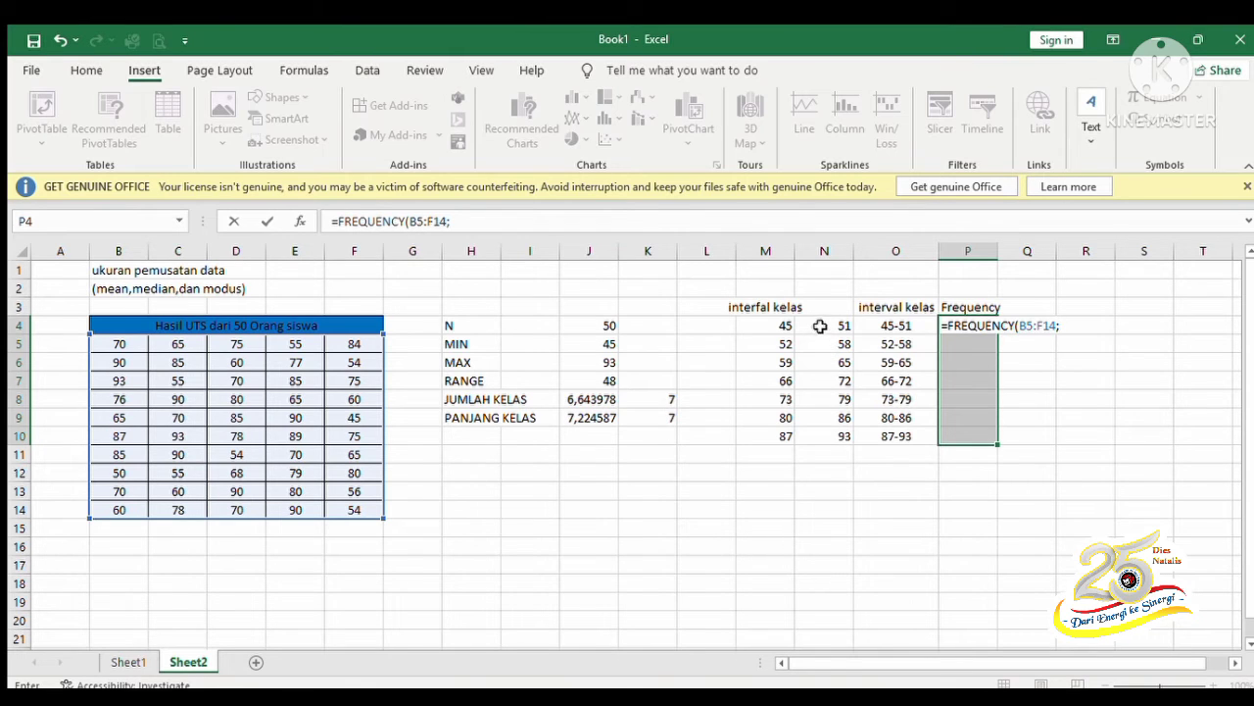
{"action": "left_click_drag", "start_coordinate": [817, 323], "coordinate": [831, 432]}
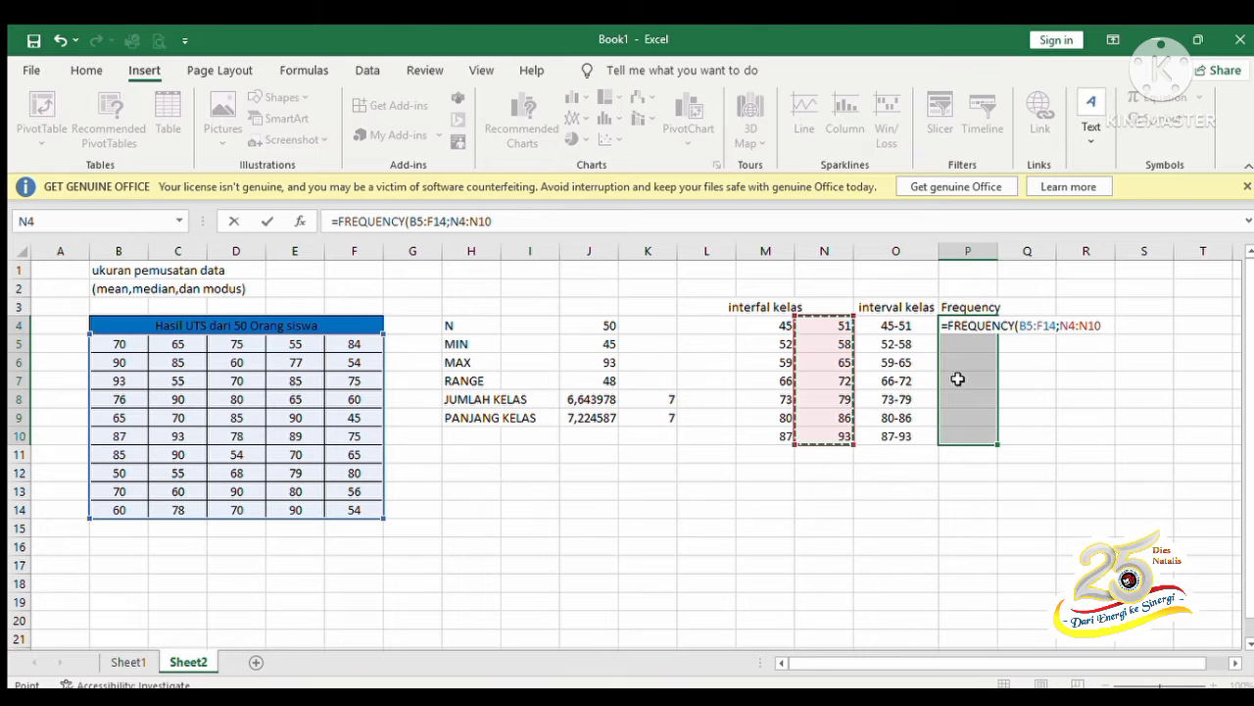
{"action": "key", "text": "ctrl+shift+Return"}
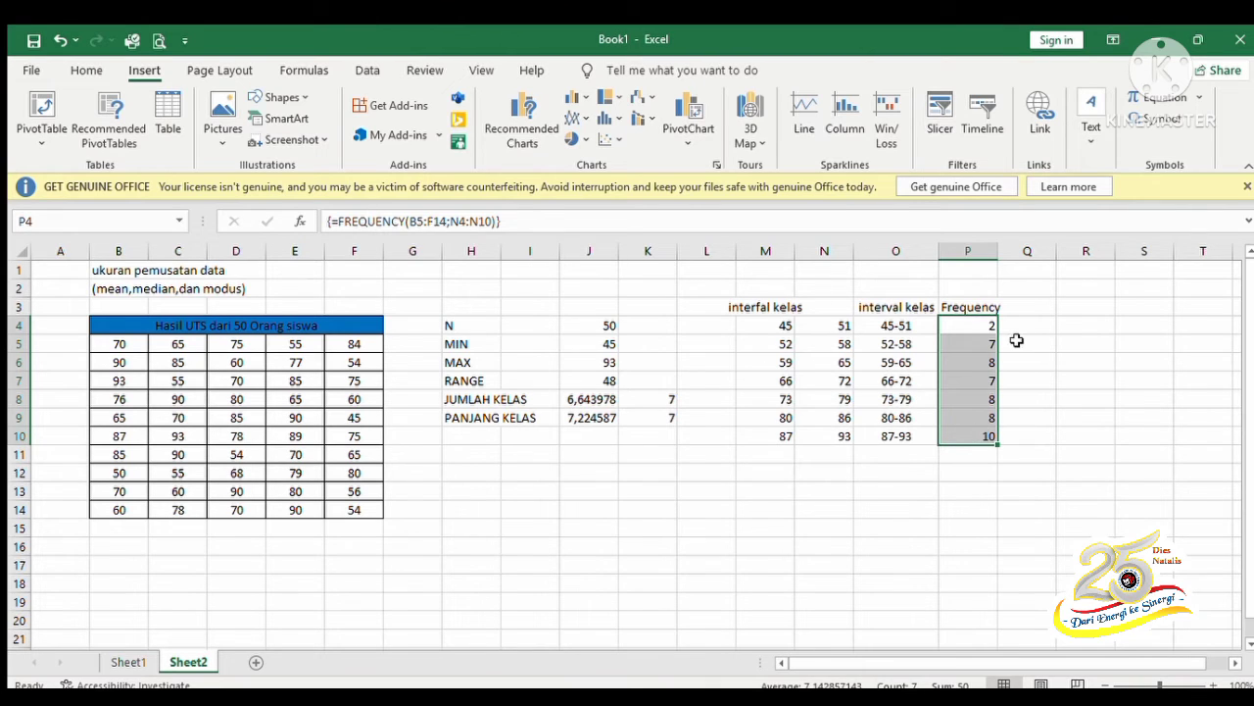
{"action": "left_click", "coordinate": [968, 434]}
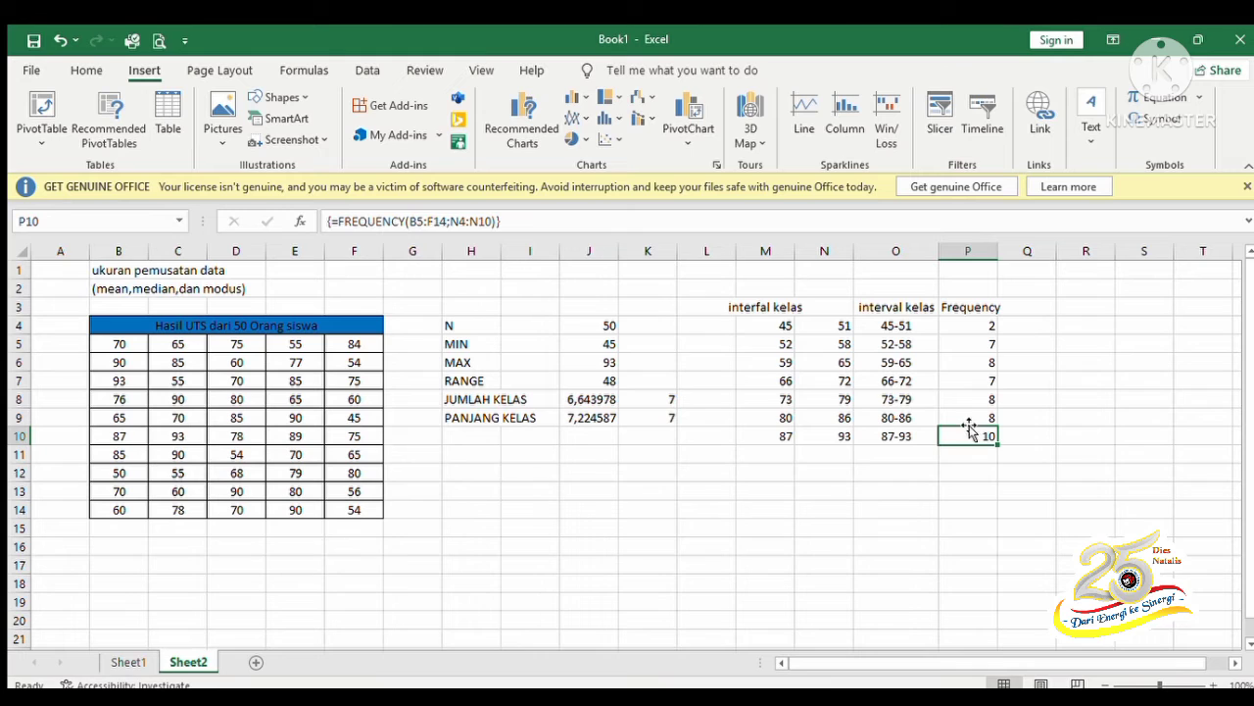
{"action": "left_click", "coordinate": [867, 299]}
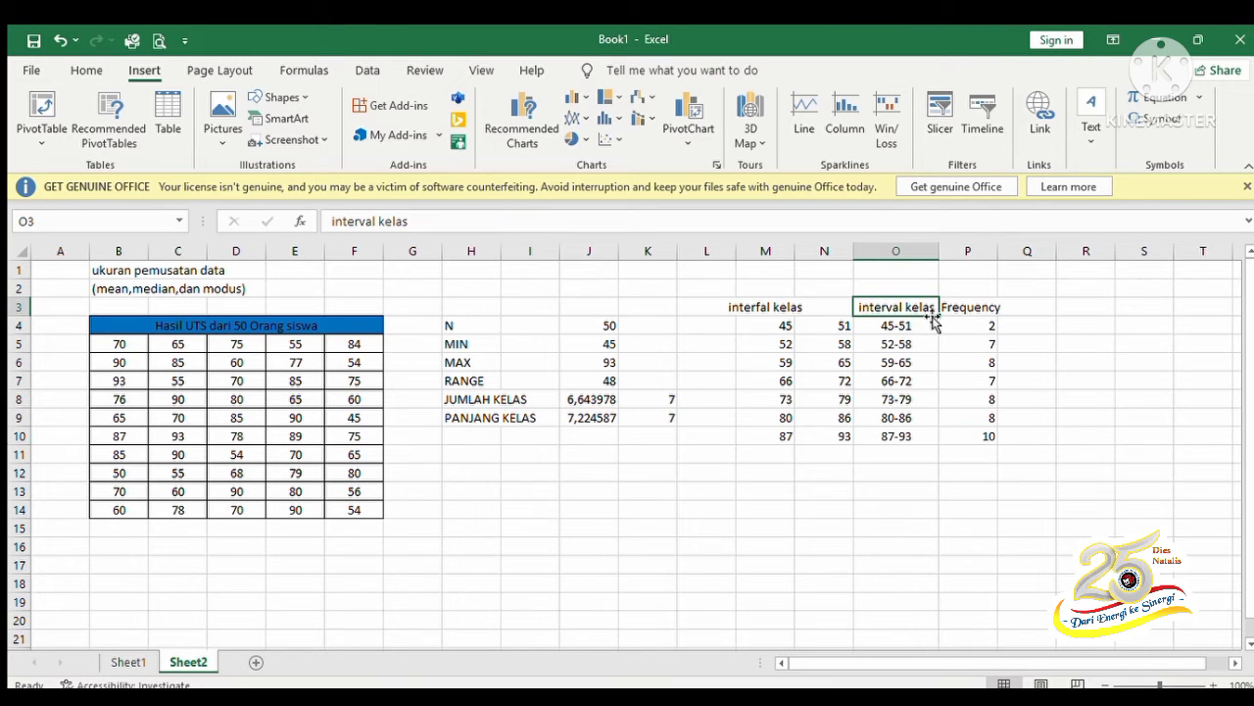
{"action": "left_click_drag", "start_coordinate": [937, 315], "coordinate": [1000, 428]}
{"action": "left_click", "coordinate": [978, 419]}
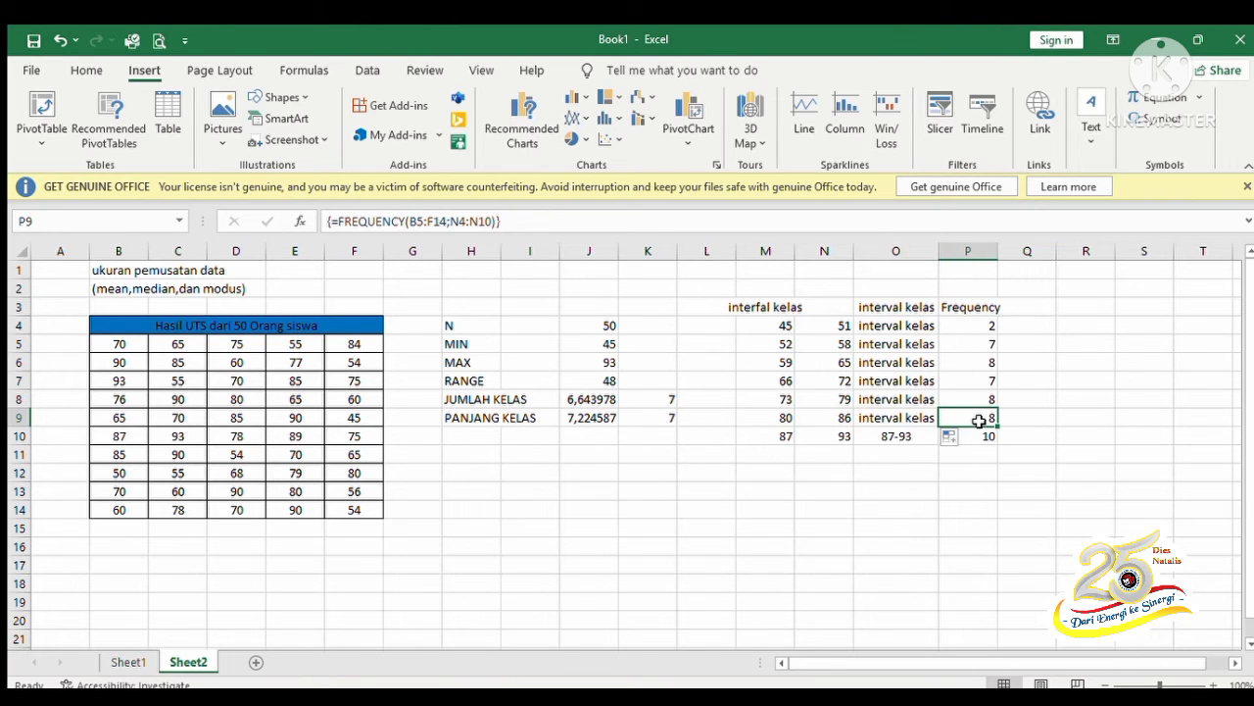
{"action": "key", "text": "ctrl+z"}
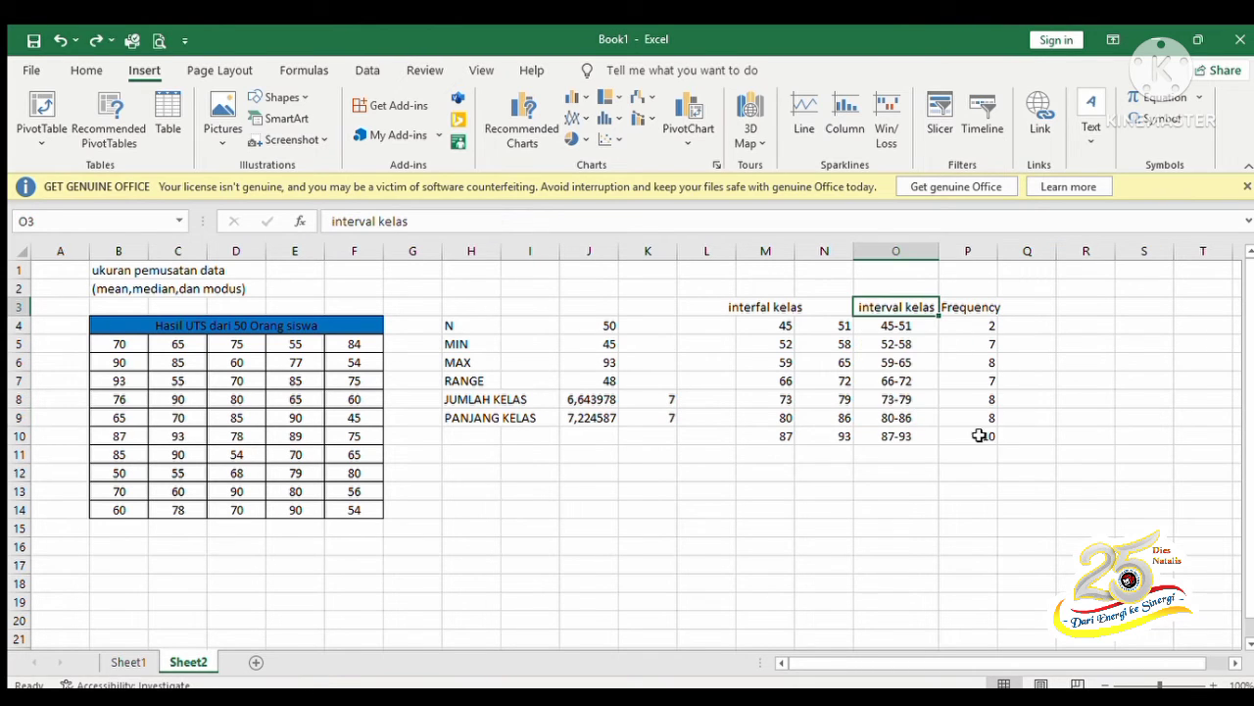
Add borders around all cells of the class and frequency table in O3:P10, and widen column P to fit its heading.
{"action": "left_click", "coordinate": [978, 434]}
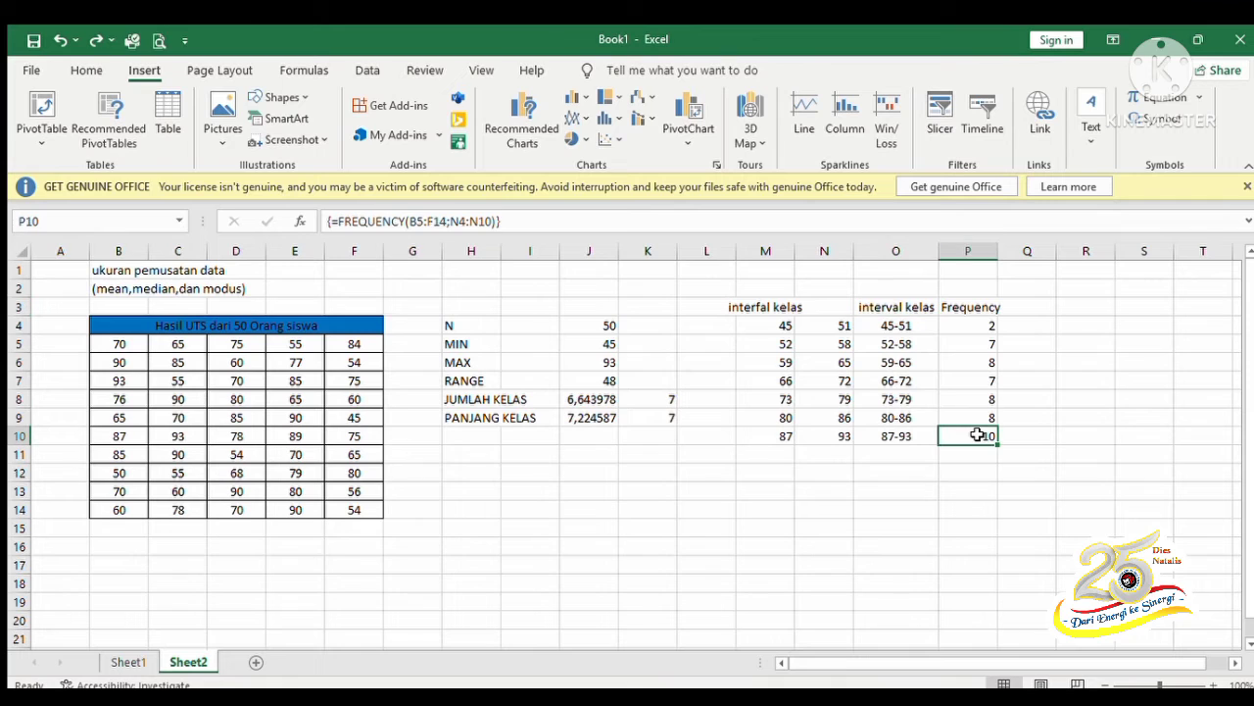
{"action": "left_click", "coordinate": [894, 308]}
{"action": "left_click_drag", "start_coordinate": [924, 316], "coordinate": [988, 435]}
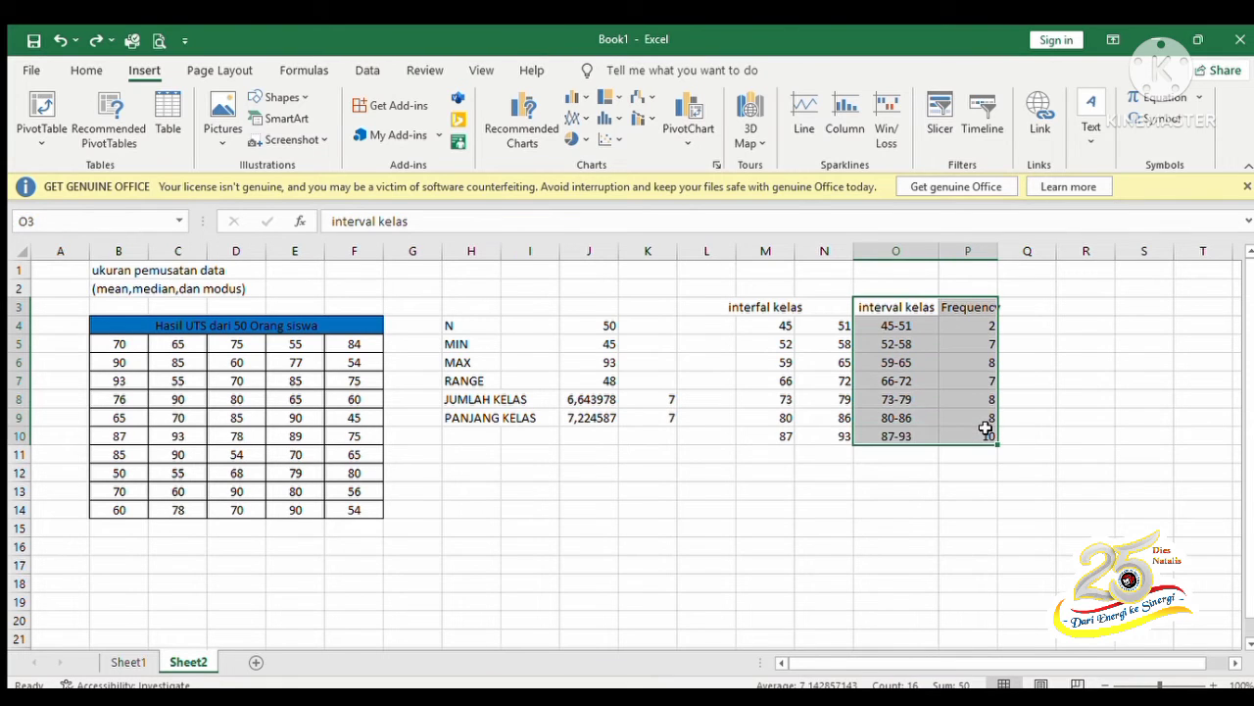
{"action": "left_click", "coordinate": [86, 69]}
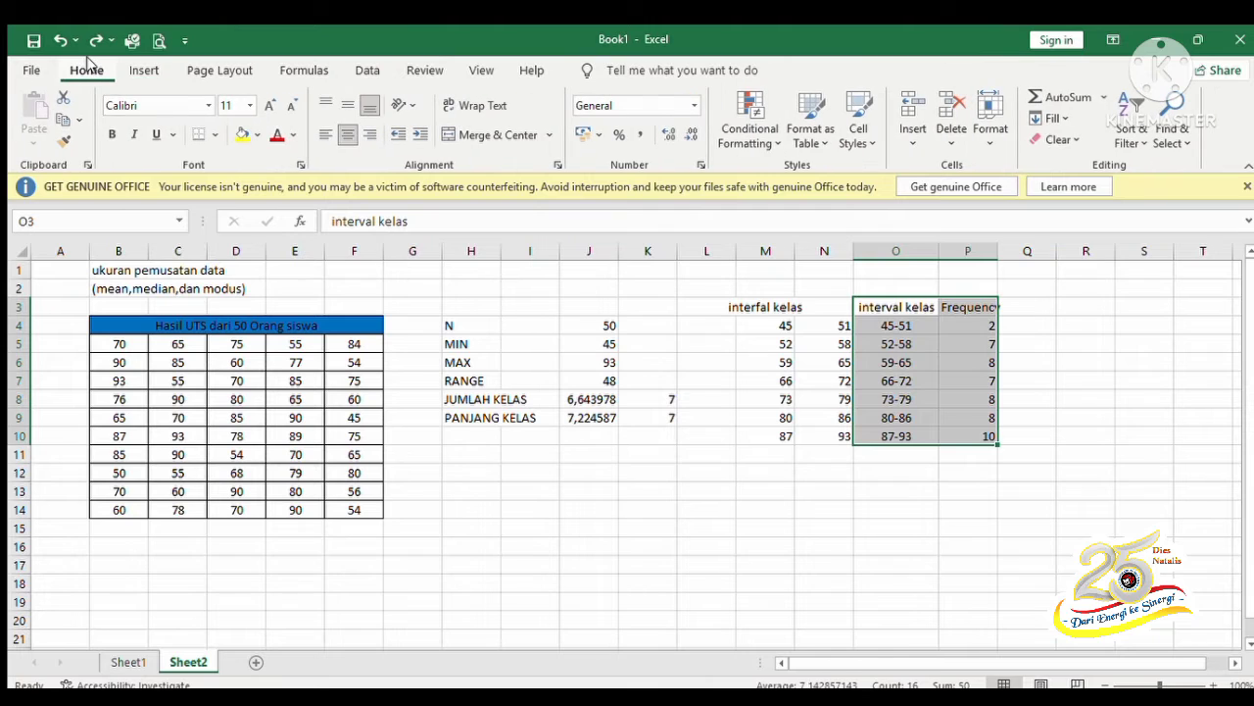
{"action": "left_click", "coordinate": [192, 135]}
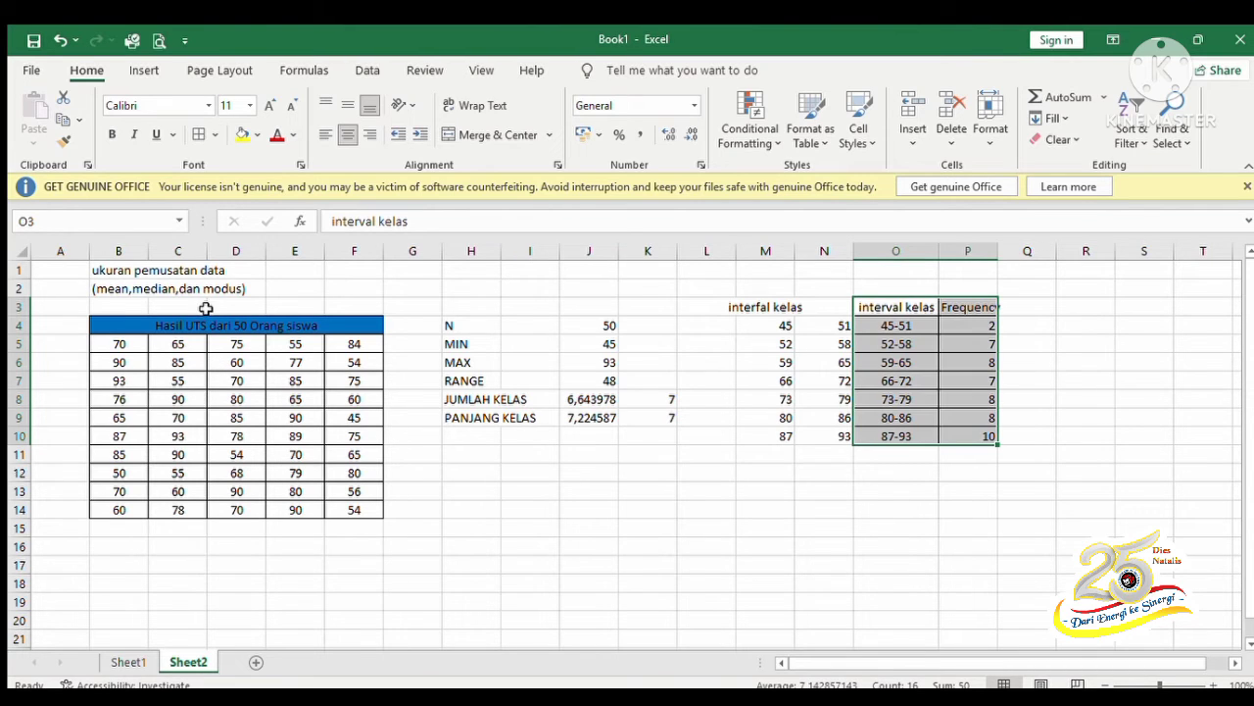
{"action": "left_click", "coordinate": [697, 525]}
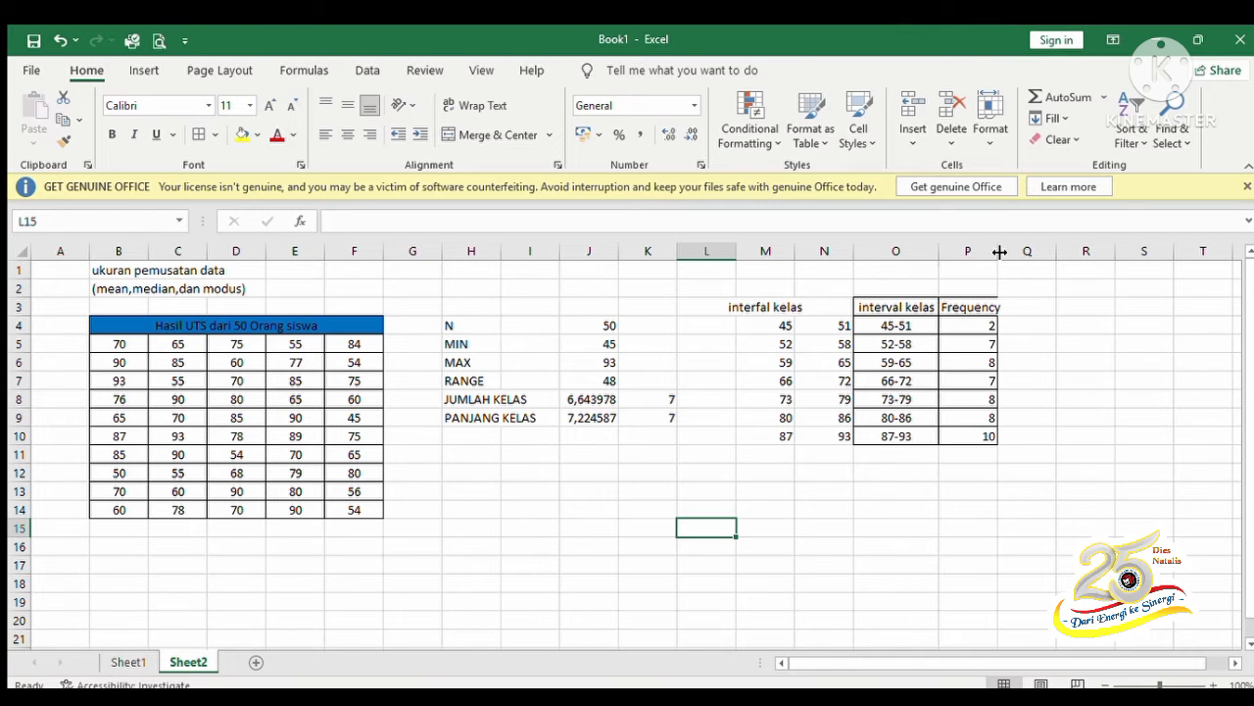
{"action": "left_click_drag", "start_coordinate": [1000, 251], "coordinate": [1011, 252]}
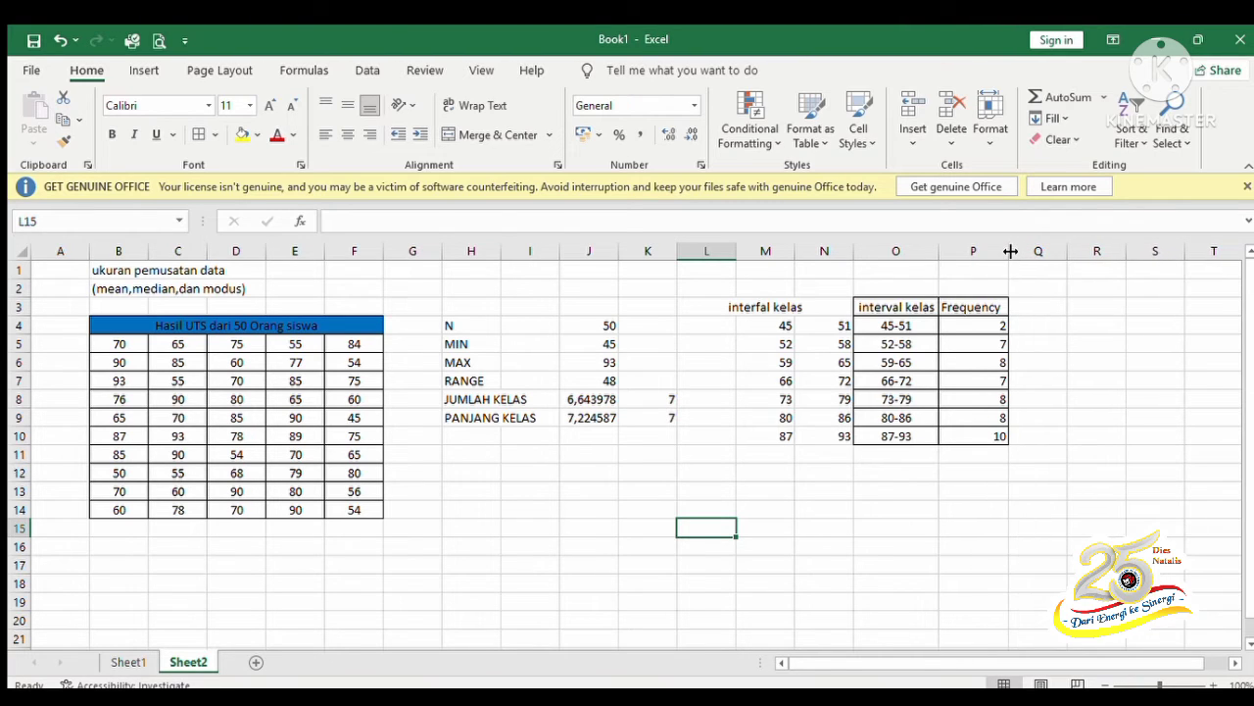
Centre the contents of the class and frequency table in O3:P10.
{"action": "left_click", "coordinate": [996, 433]}
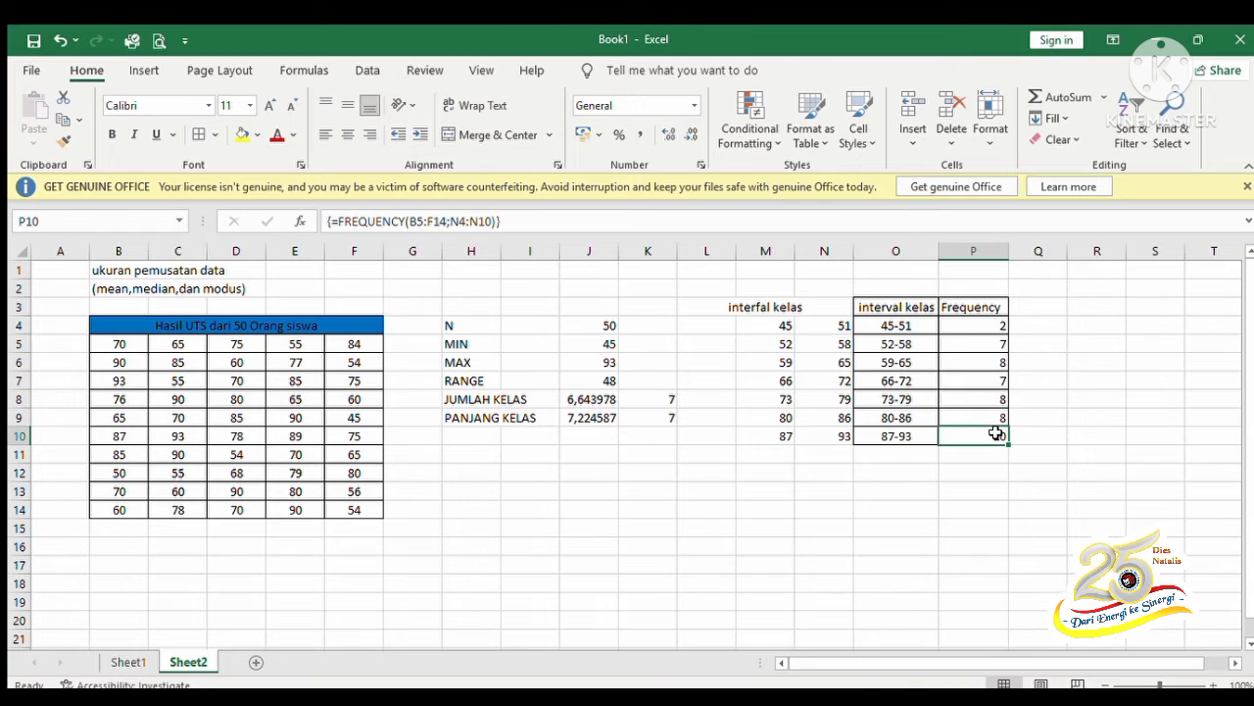
{"action": "left_click_drag", "start_coordinate": [996, 433], "coordinate": [879, 304]}
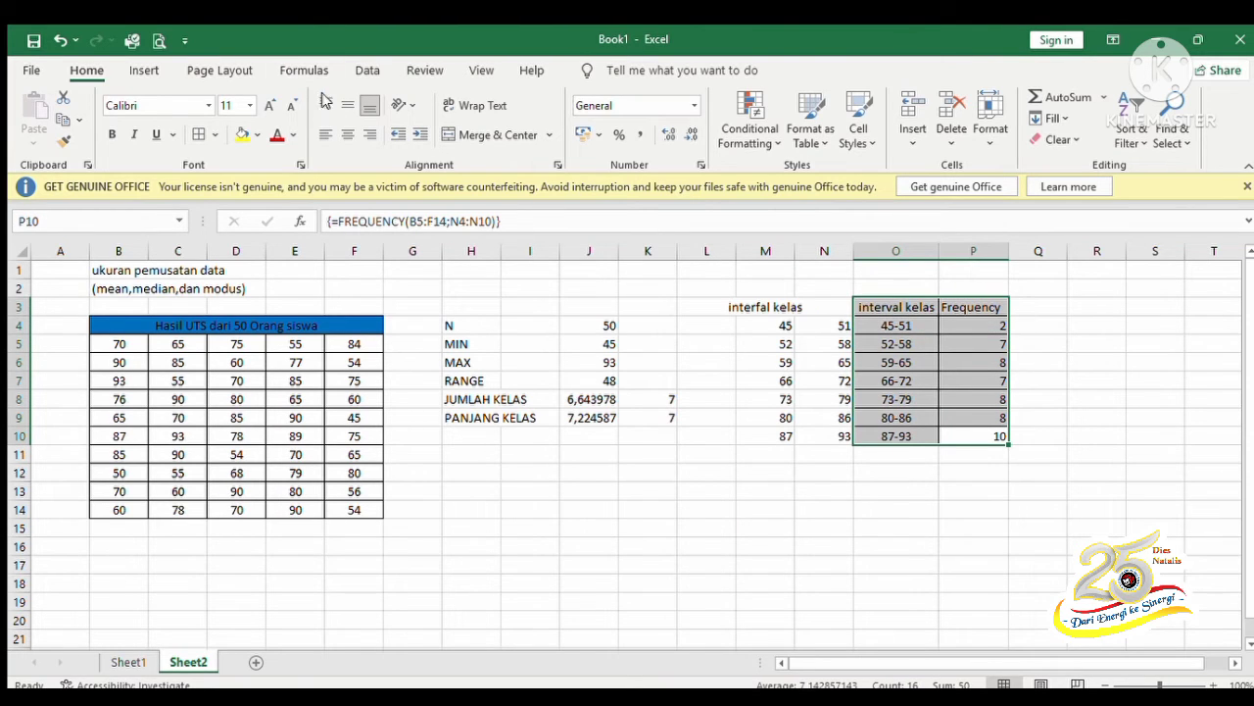
{"action": "left_click", "coordinate": [348, 134]}
{"action": "key", "text": "Return"}
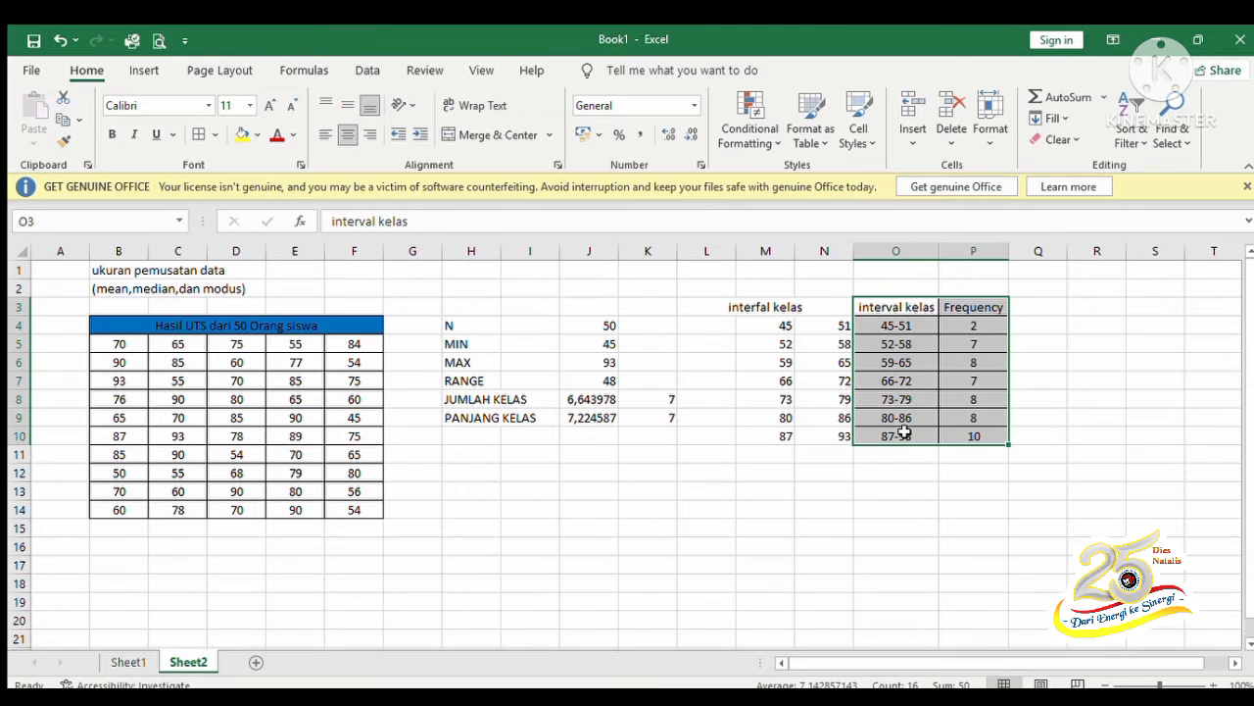
Enter the heading "xi" in Q3 beside the Frequency heading.
{"action": "left_click", "coordinate": [1033, 352]}
{"action": "left_click", "coordinate": [1023, 303]}
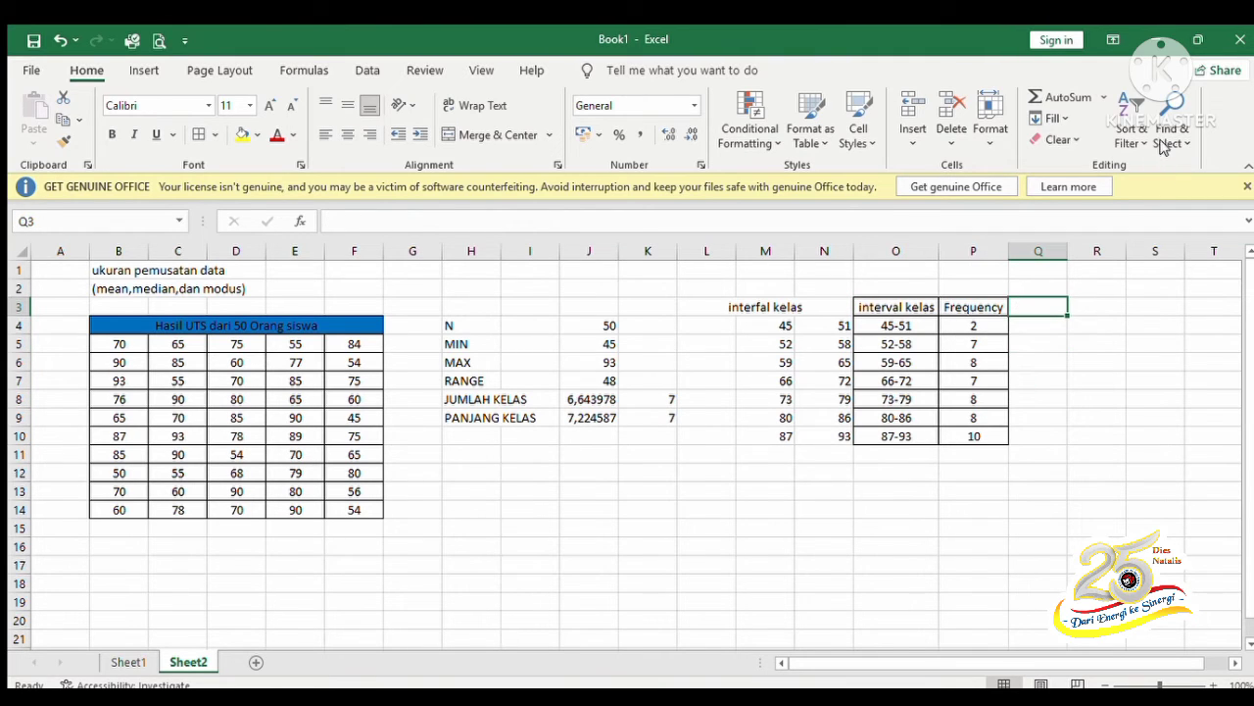
{"action": "type", "text": "xi"}
{"action": "key", "text": "ctrl+Return"}
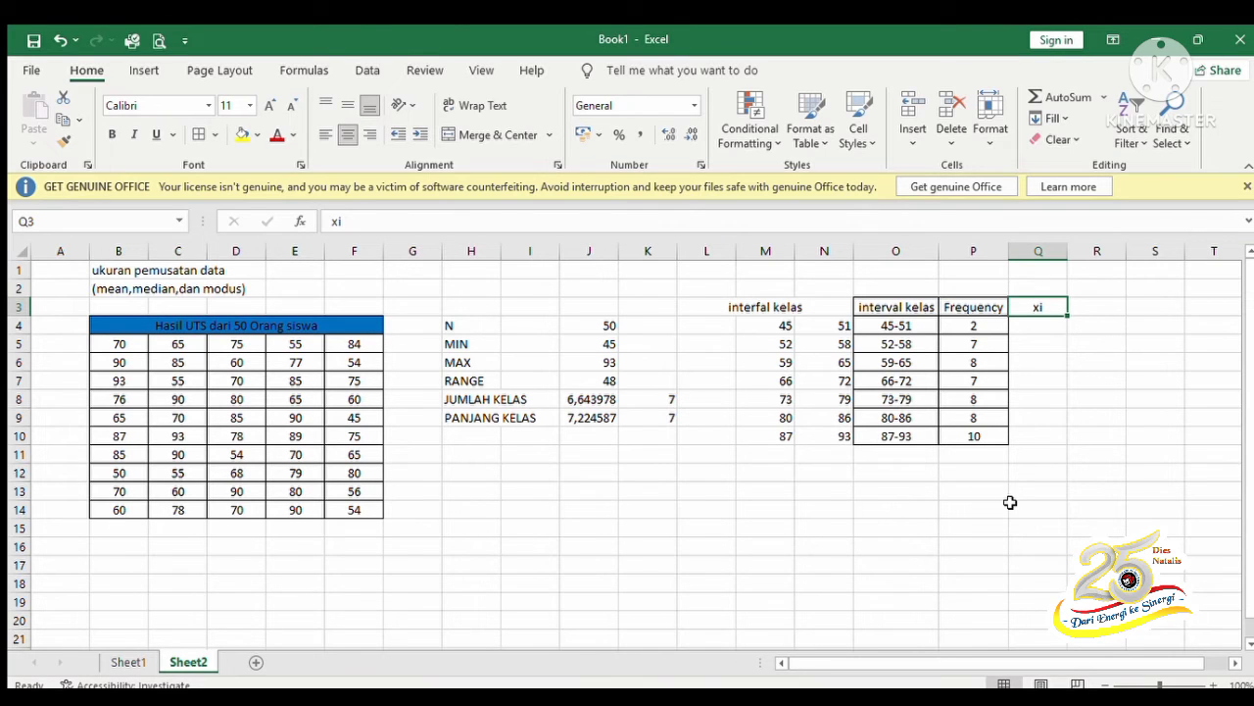
Calculate each class midpoint with =MEDIAN(M4;N4) in Q4 and fill it down through Q10.
{"action": "left_click", "coordinate": [1037, 333]}
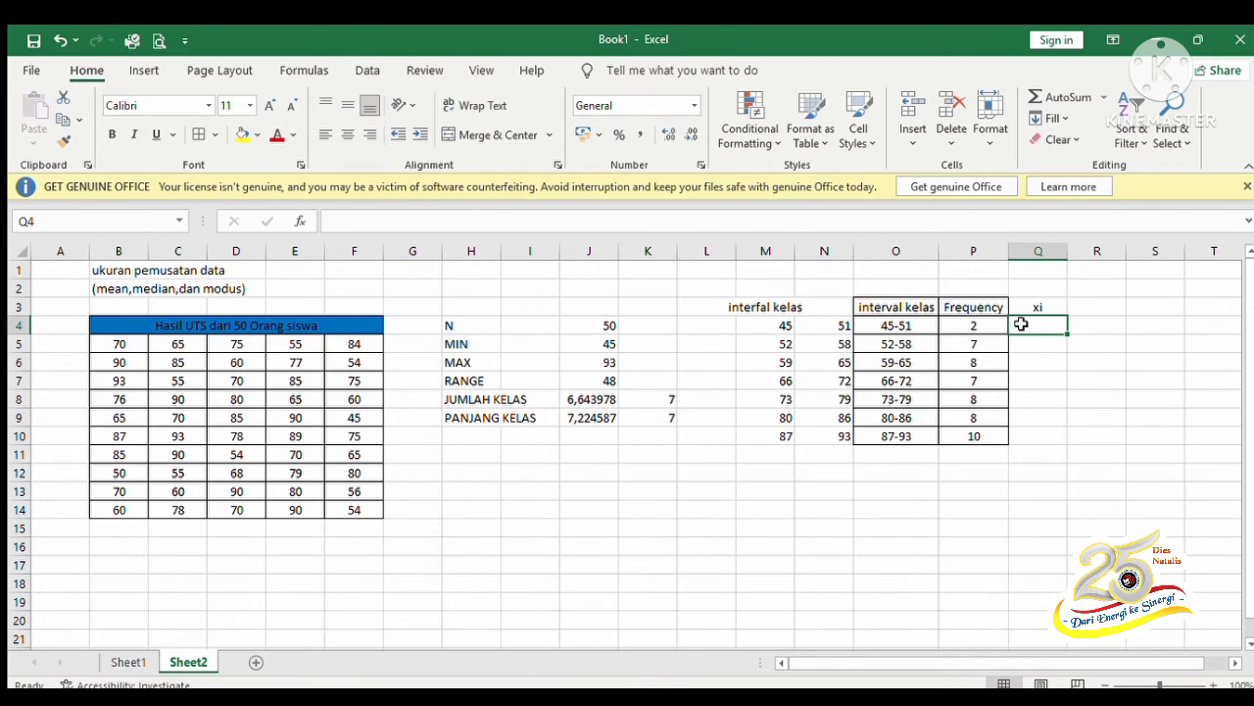
{"action": "type", "text": "=me"}
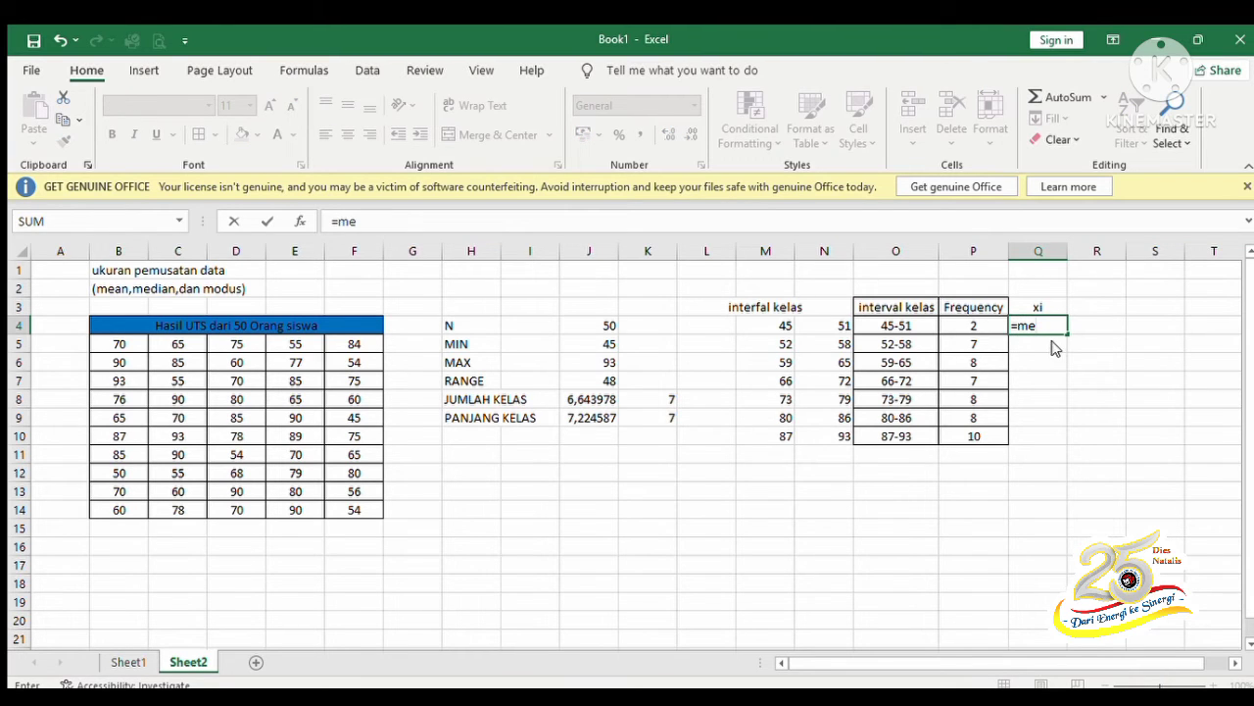
{"action": "double_click", "coordinate": [1056, 346]}
{"action": "left_click", "coordinate": [783, 325]}
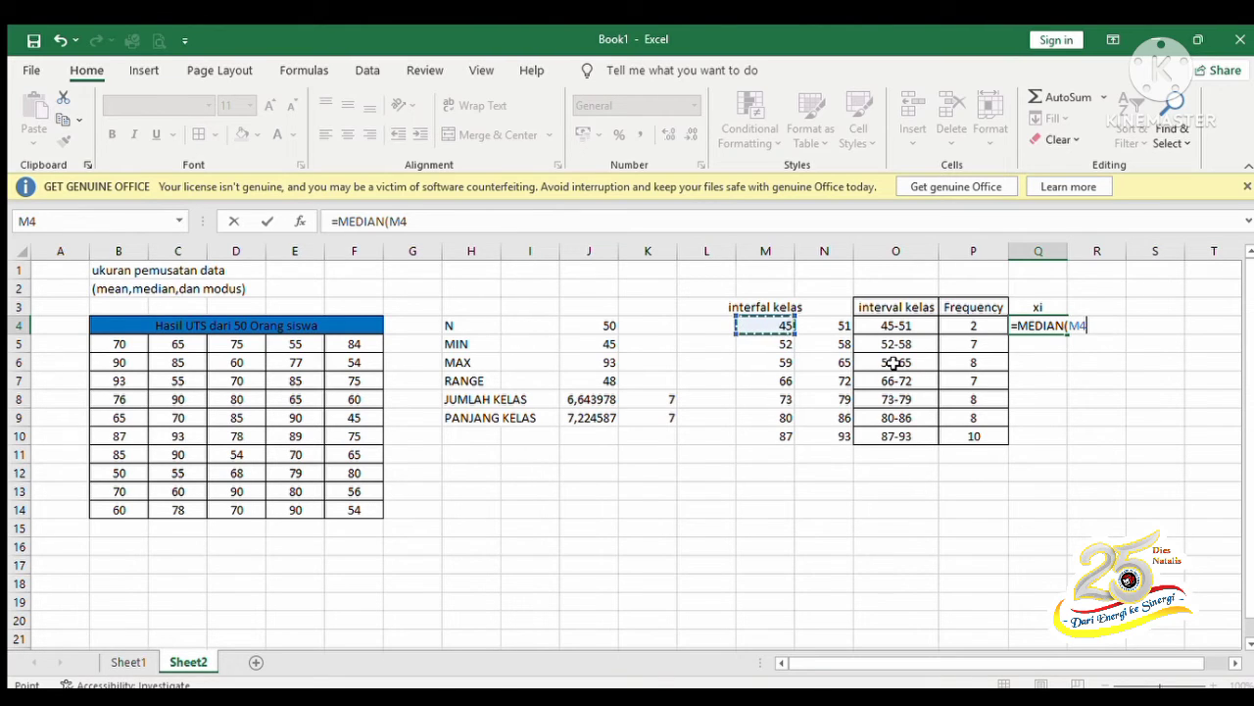
{"action": "type", "text": ";"}
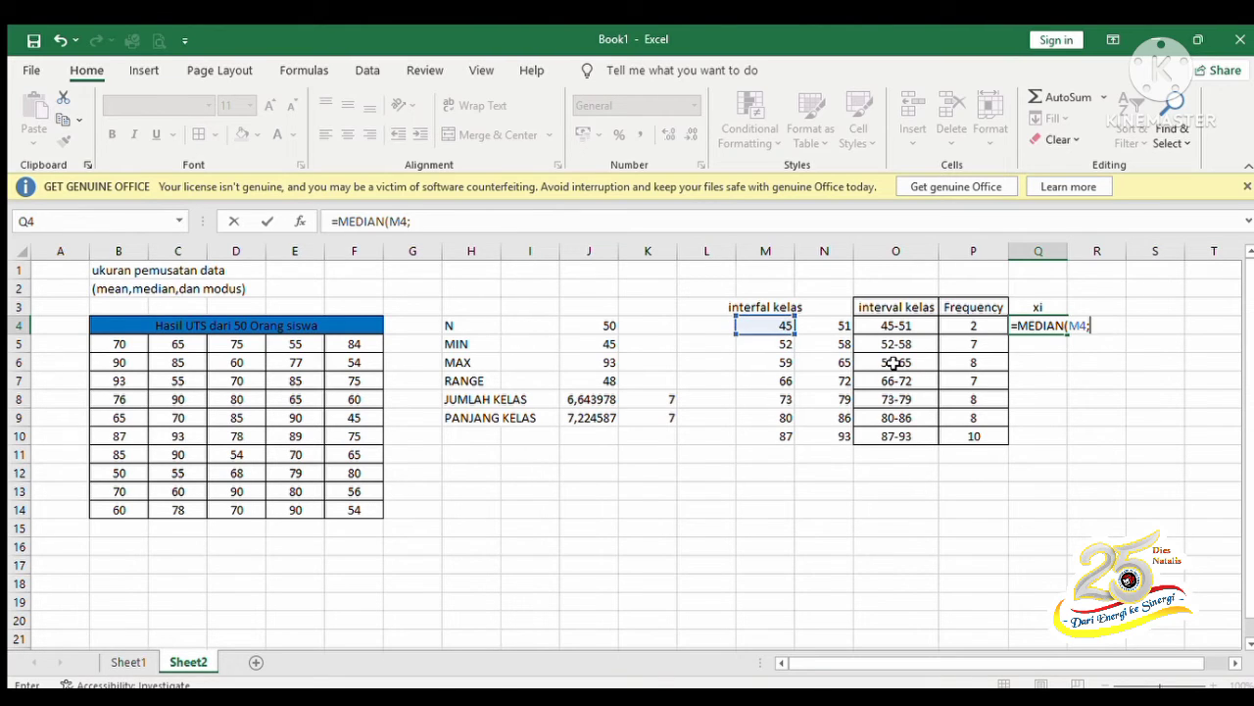
{"action": "left_click", "coordinate": [833, 326]}
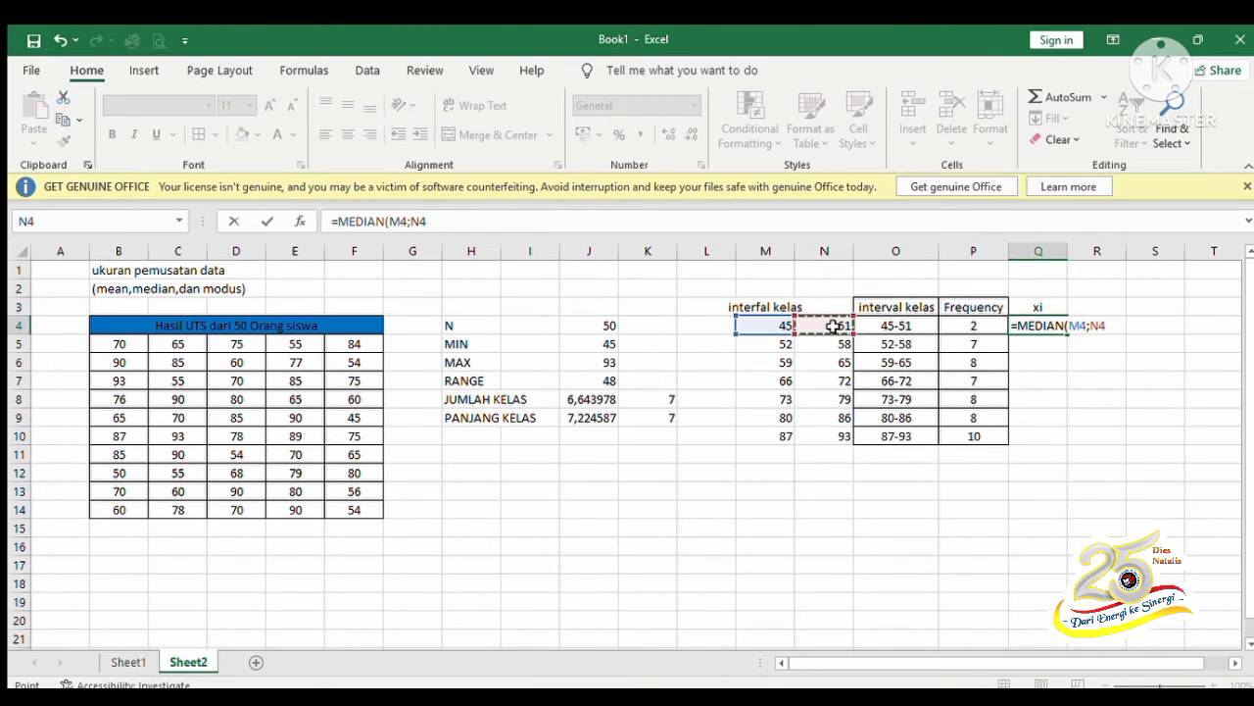
{"action": "key", "text": "Return"}
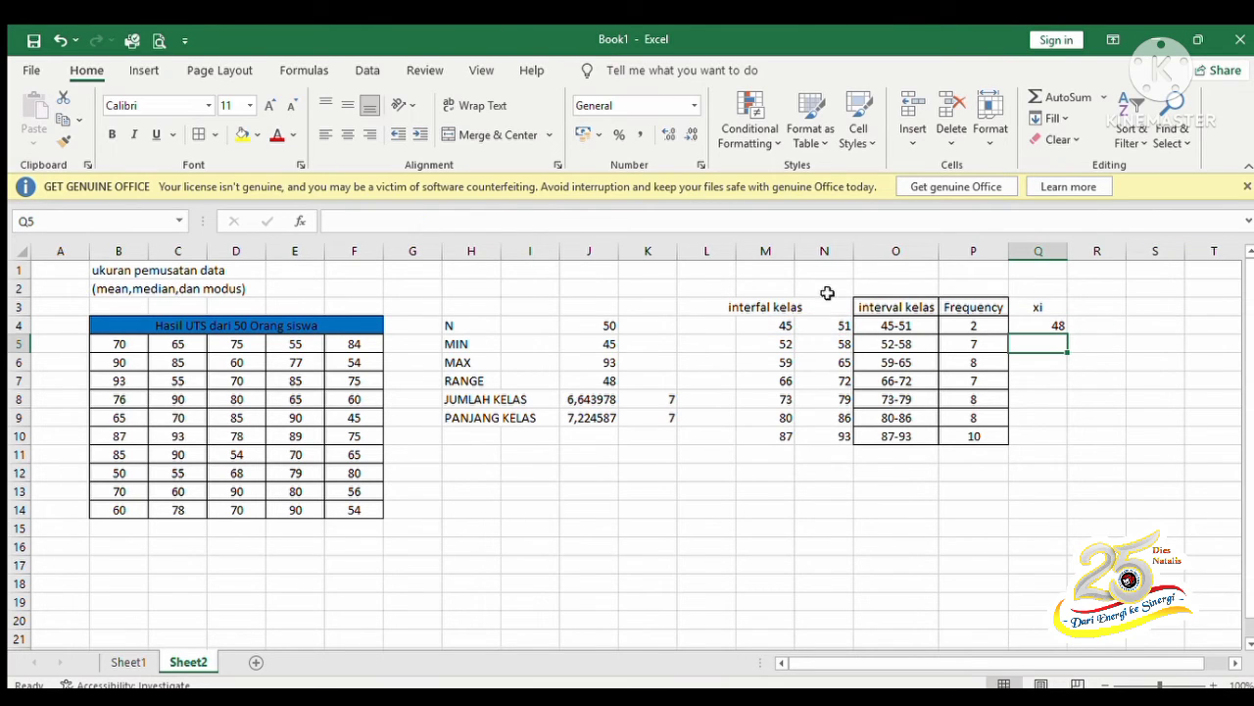
{"action": "left_click", "coordinate": [1046, 325]}
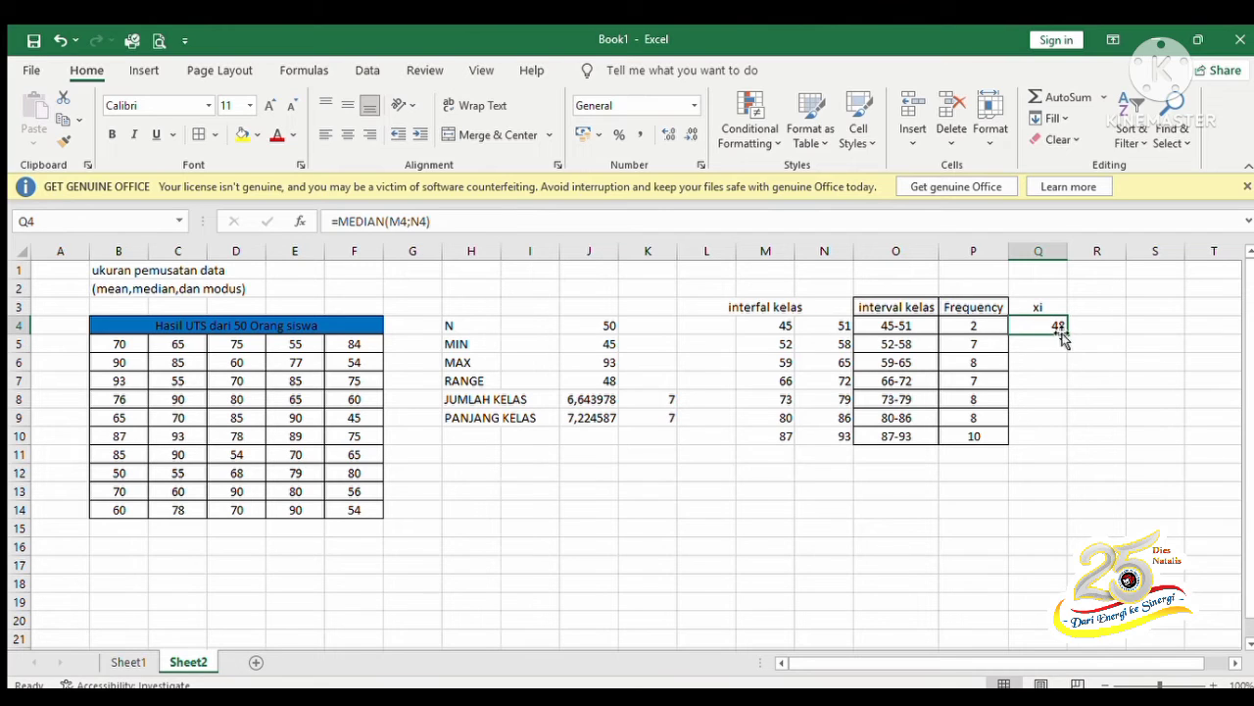
{"action": "left_click_drag", "start_coordinate": [1065, 333], "coordinate": [1071, 441]}
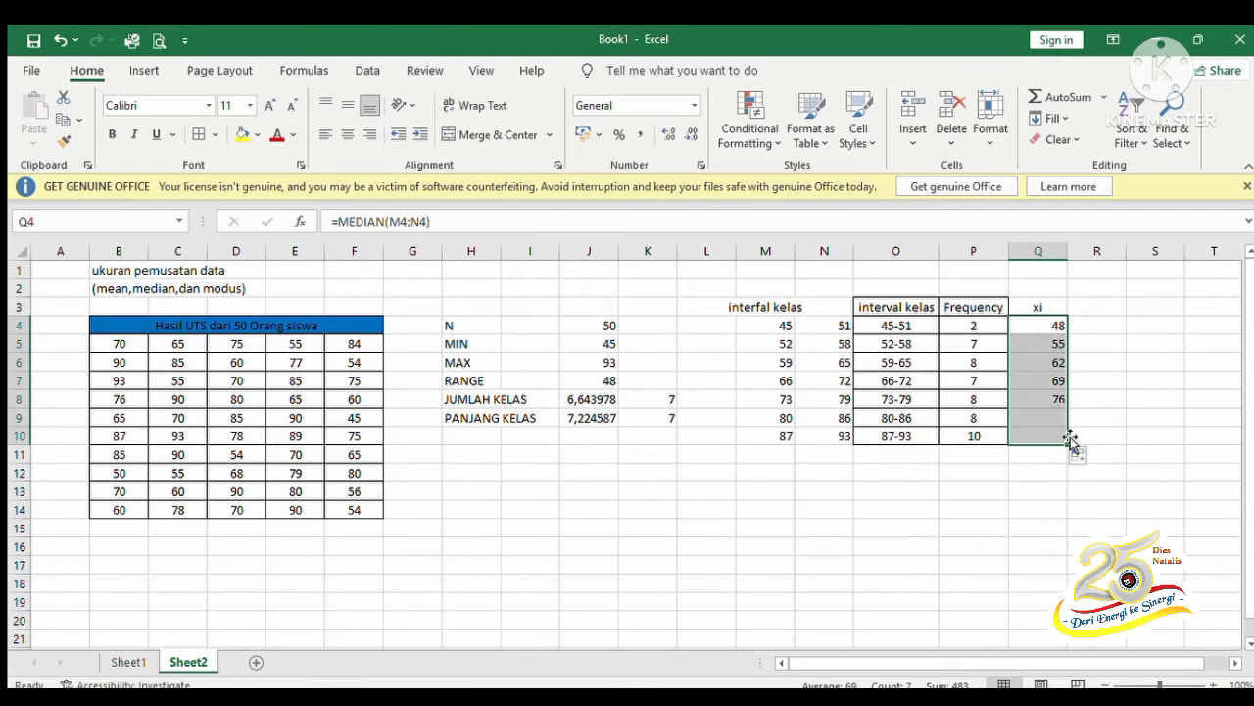
Enter the heading "fx" in R3 beside the xi heading.
{"action": "left_click", "coordinate": [1076, 309]}
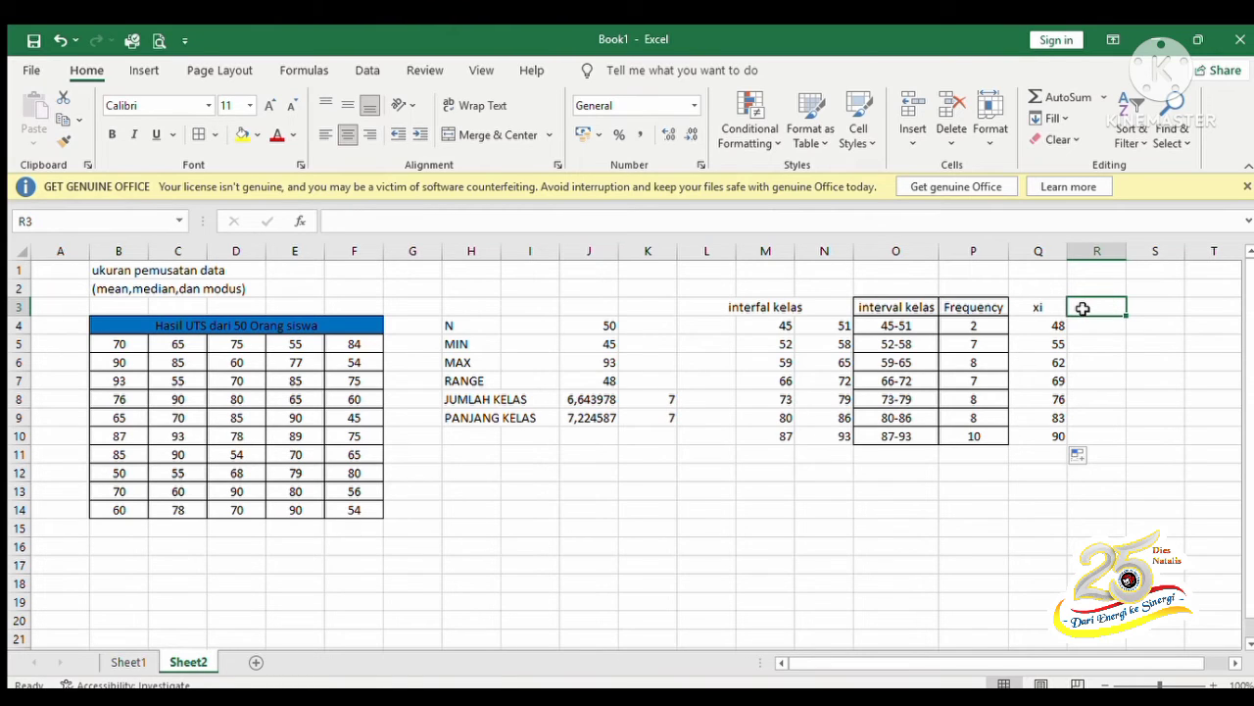
{"action": "type", "text": "f"}
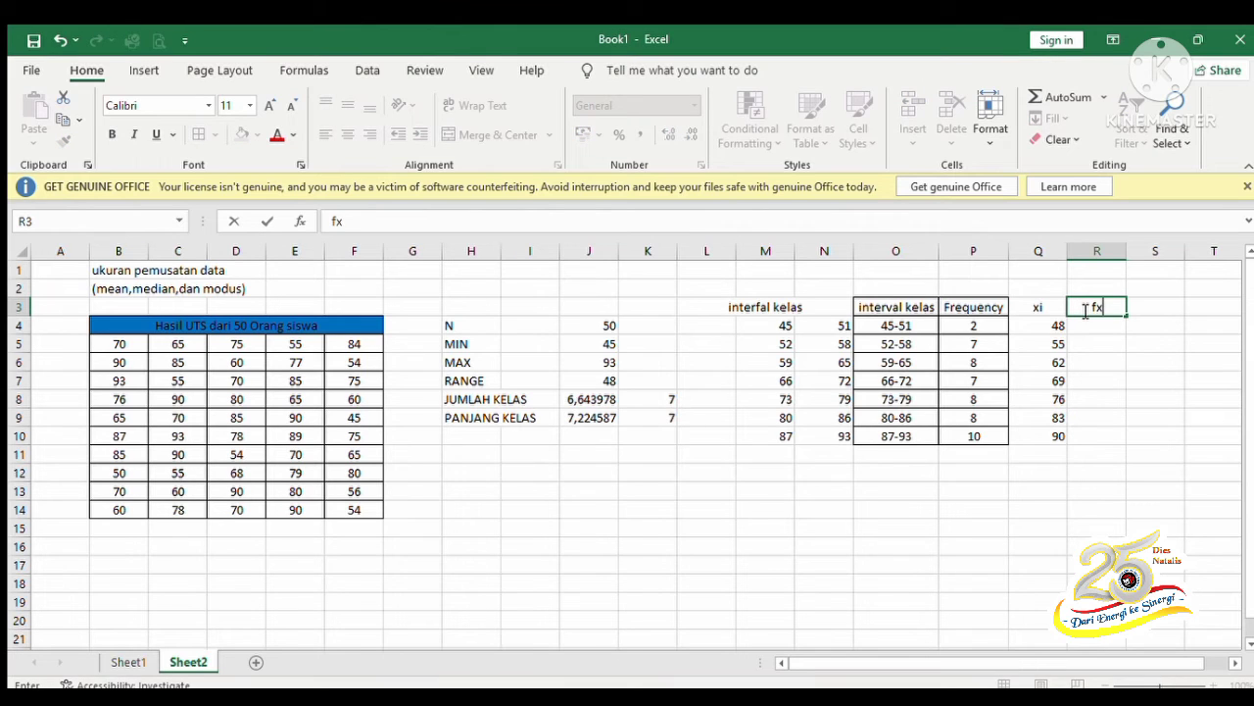
{"action": "type", "text": "x"}
{"action": "key", "text": "Return"}
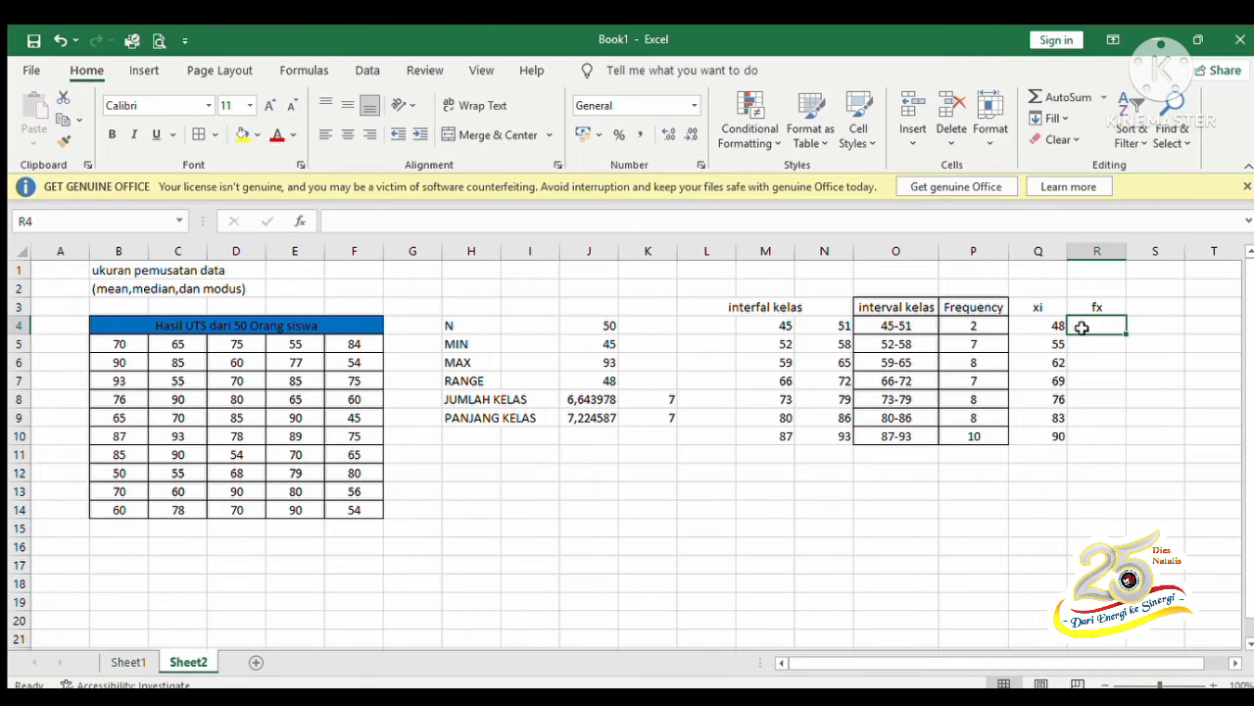
Multiply each class's frequency by its midpoint with =P4*Q4 in R4 and fill it down through R10.
{"action": "type", "text": "="}
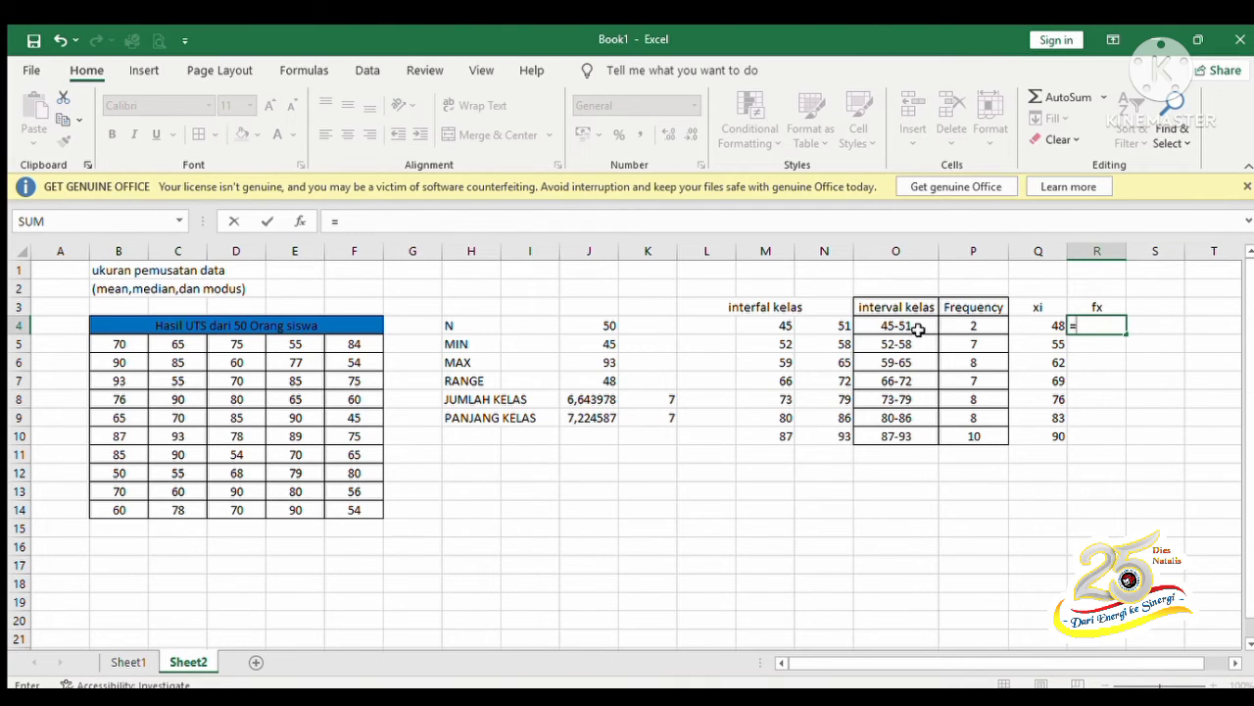
{"action": "left_click", "coordinate": [973, 326]}
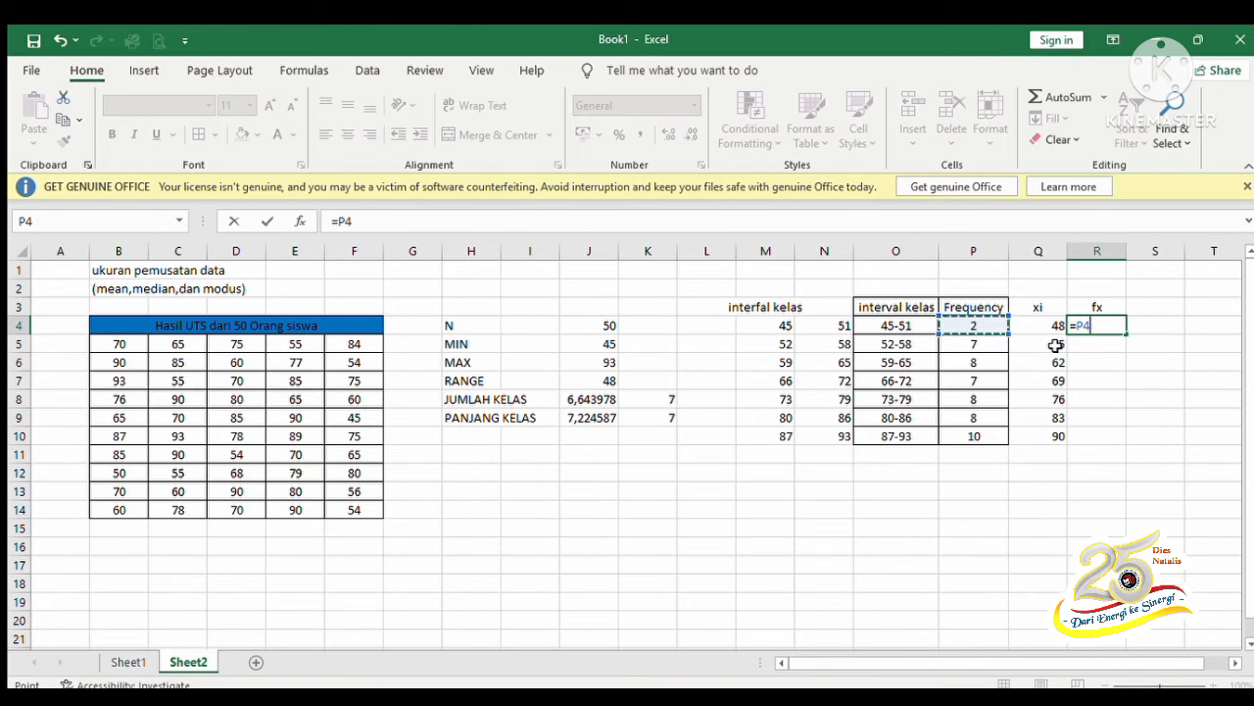
{"action": "type", "text": "*"}
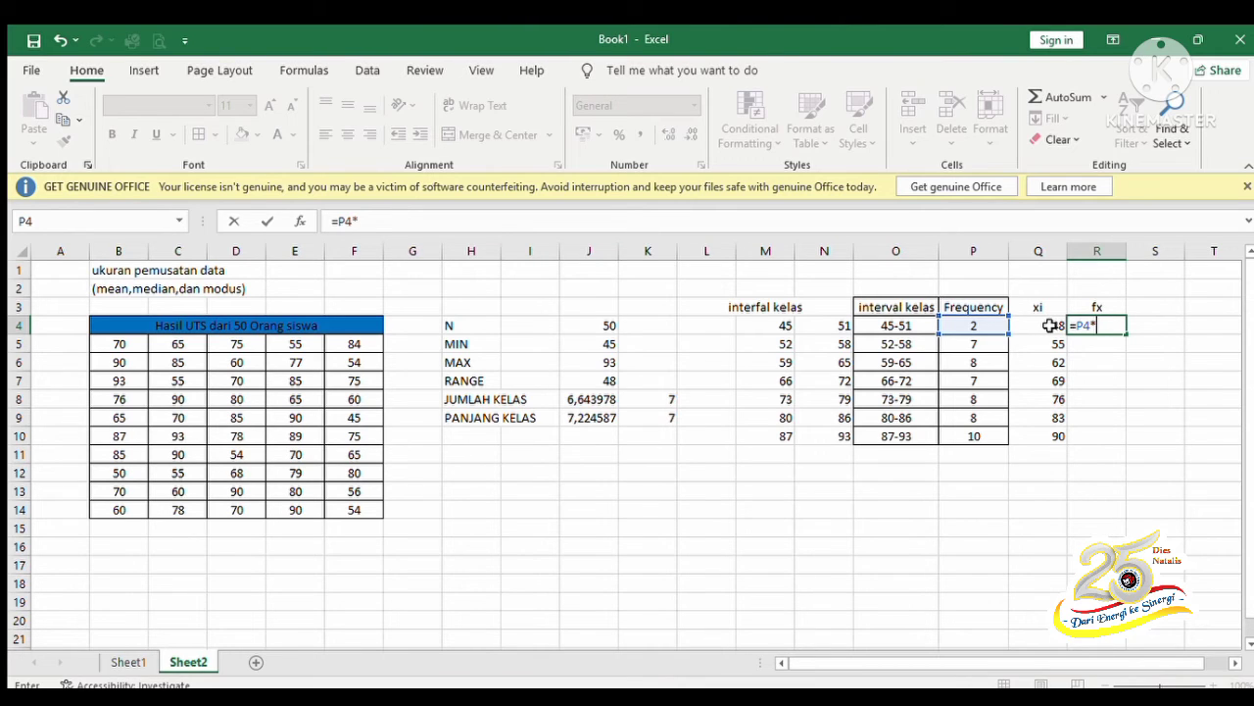
{"action": "left_click", "coordinate": [1044, 325]}
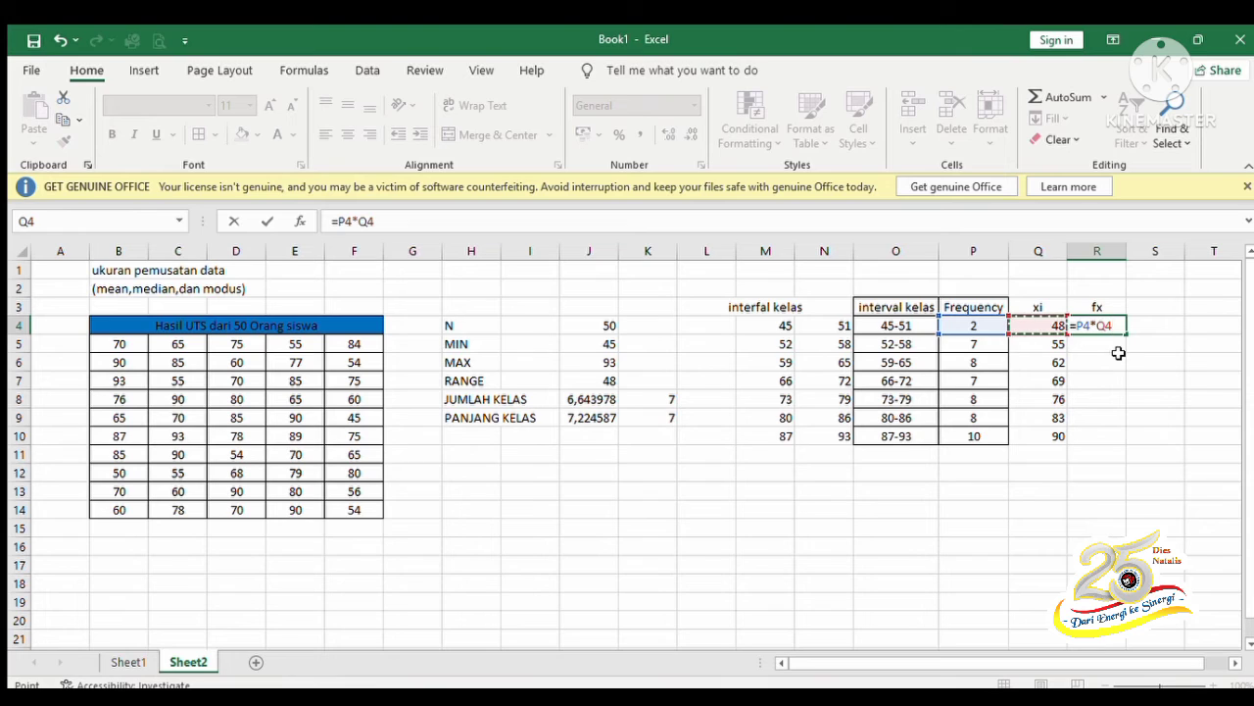
{"action": "key", "text": "Return"}
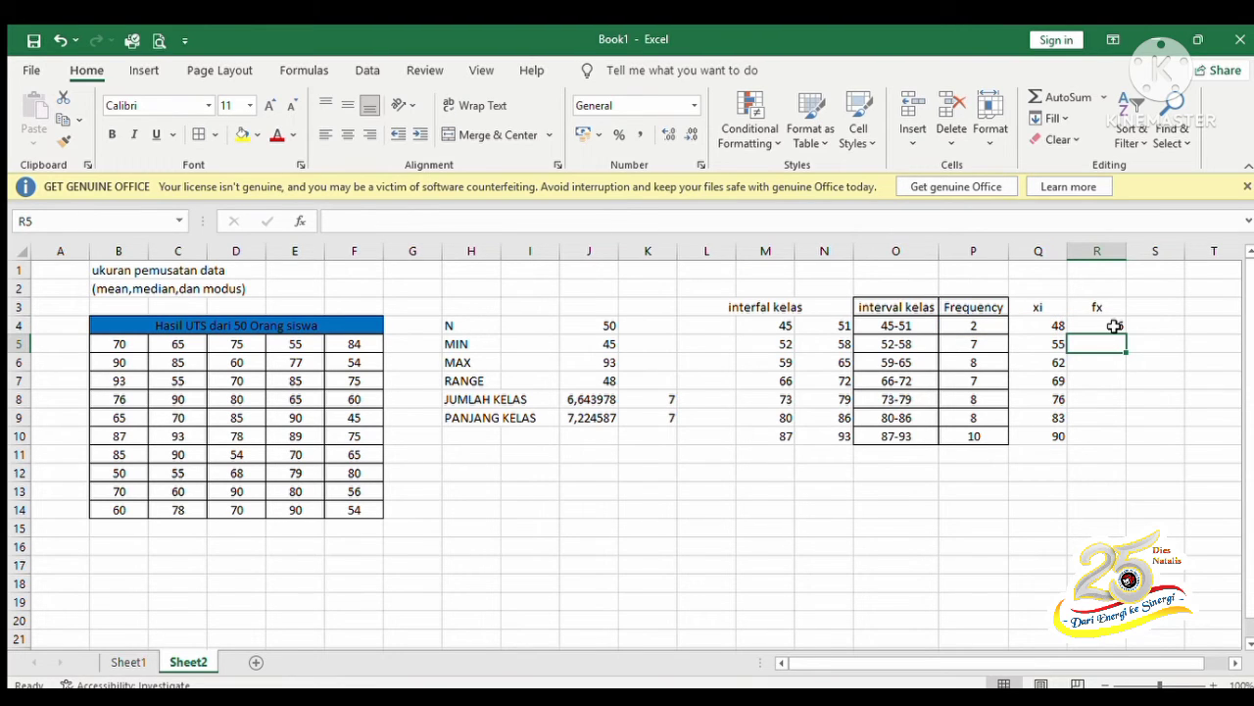
{"action": "double_click", "coordinate": [1115, 325]}
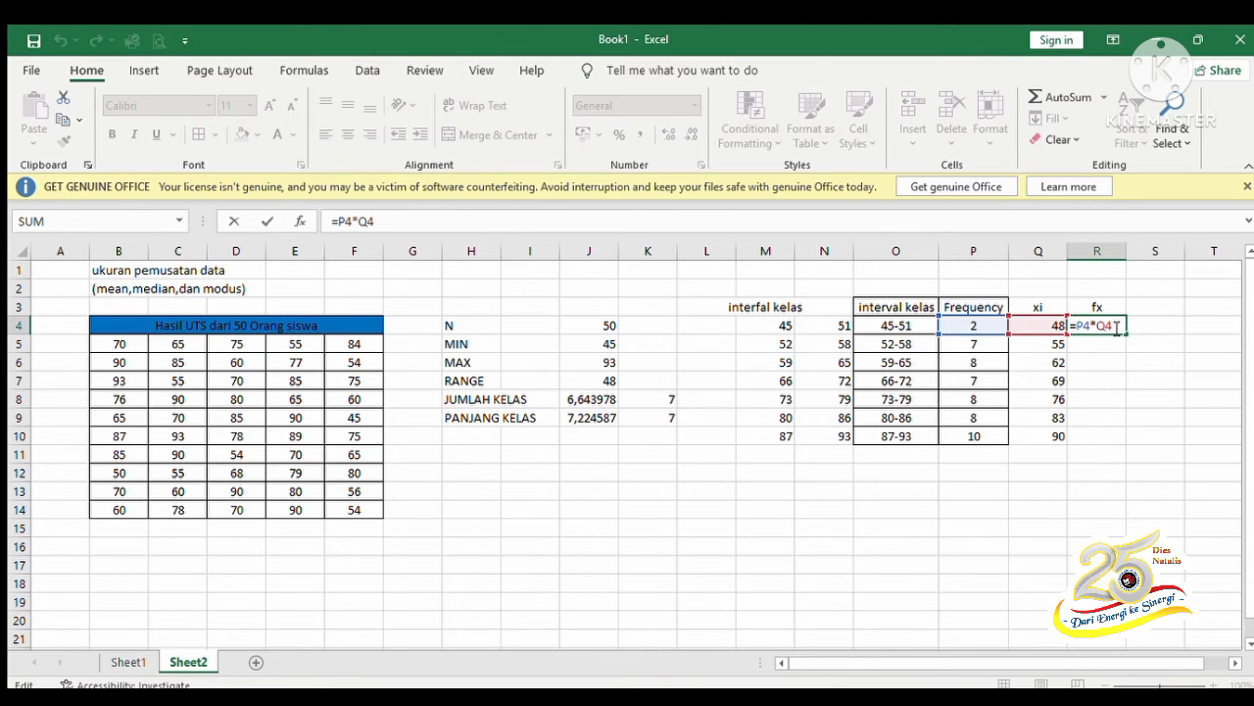
{"action": "key", "text": "Return"}
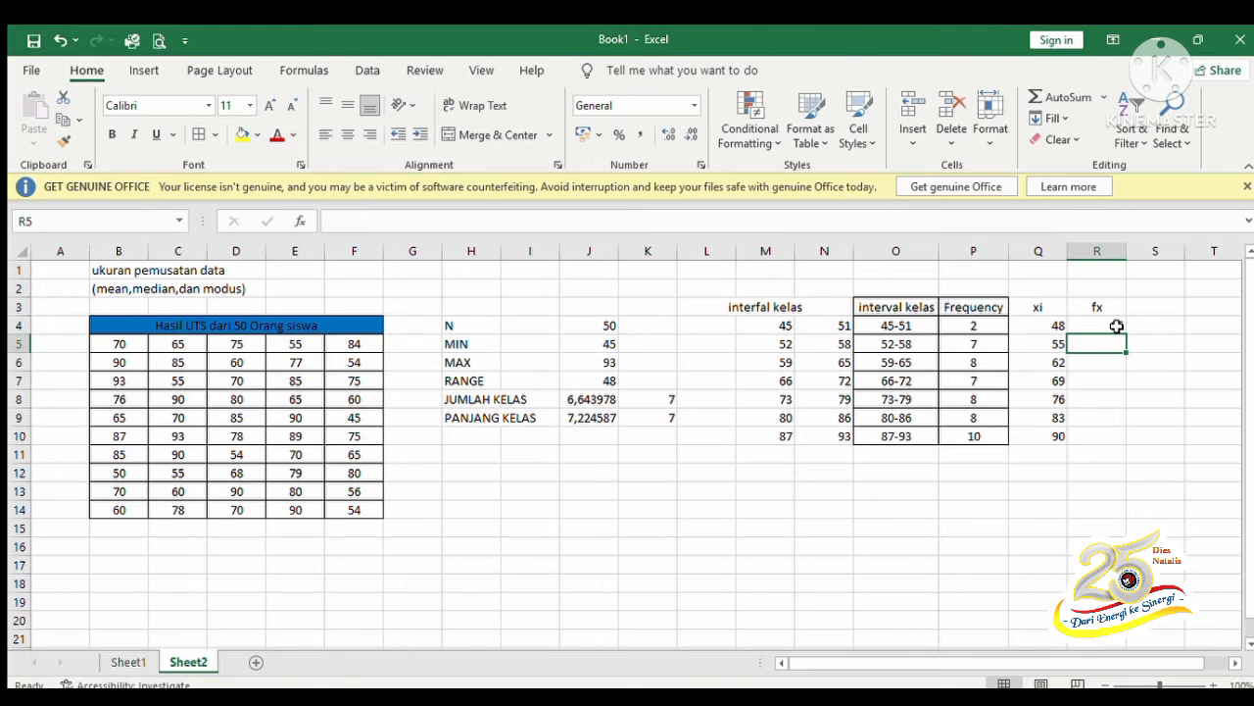
{"action": "left_click", "coordinate": [1095, 327]}
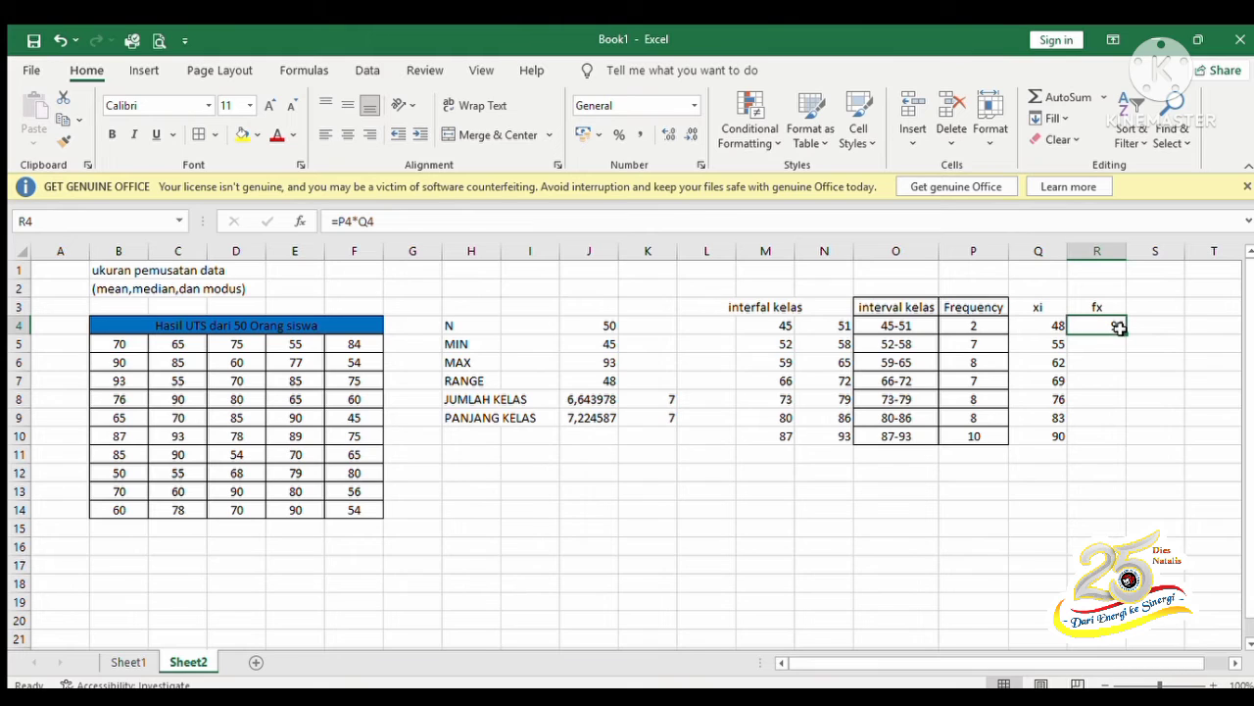
{"action": "left_click_drag", "start_coordinate": [1123, 331], "coordinate": [1125, 445]}
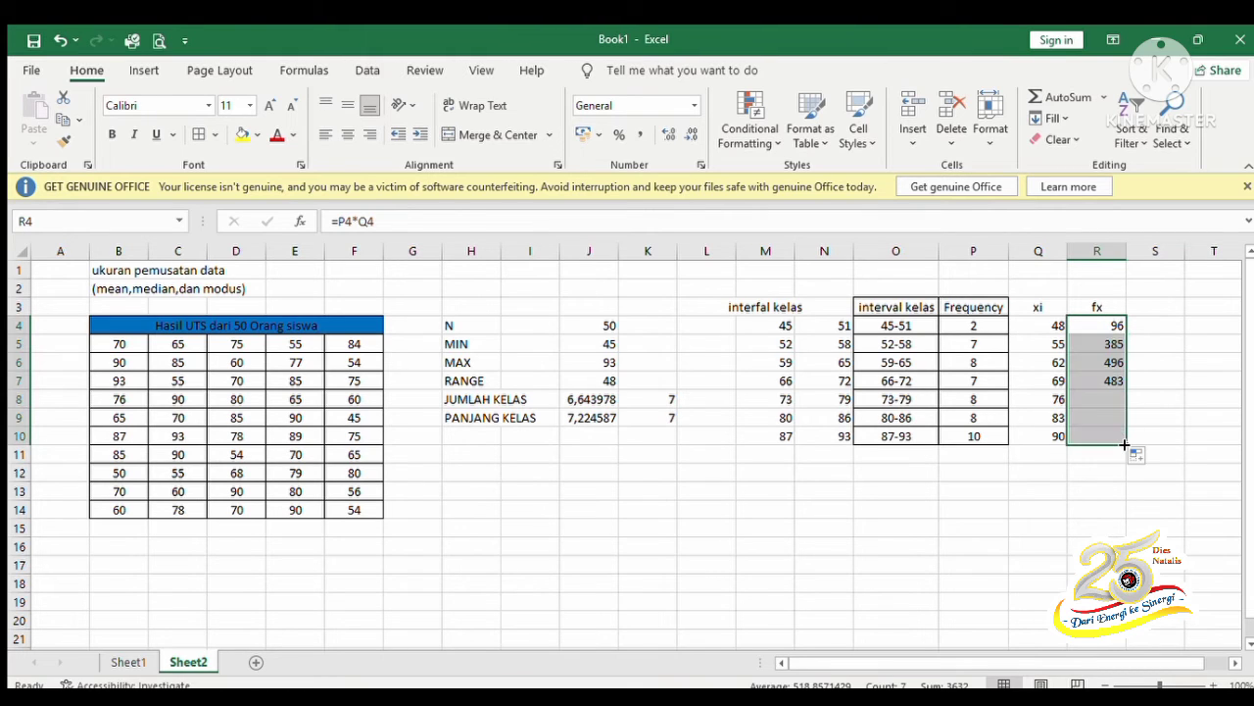
{"action": "left_click", "coordinate": [1051, 454]}
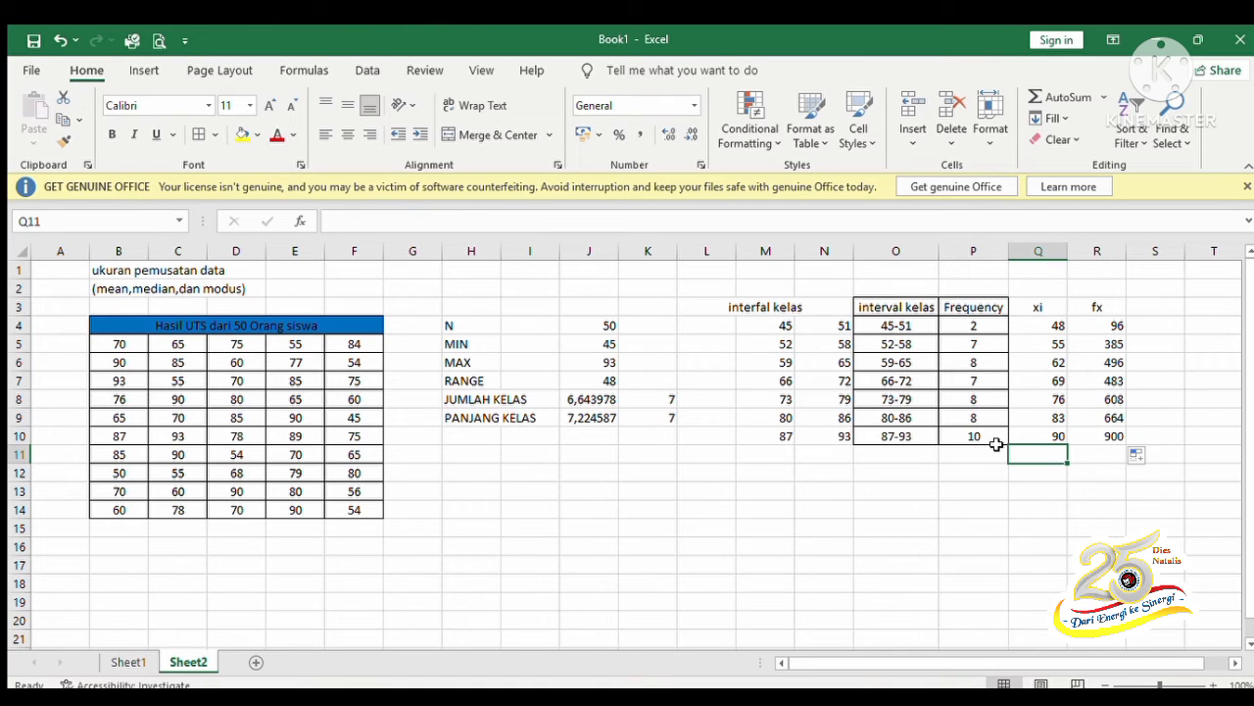
{"action": "left_click_drag", "start_coordinate": [974, 454], "coordinate": [1053, 454]}
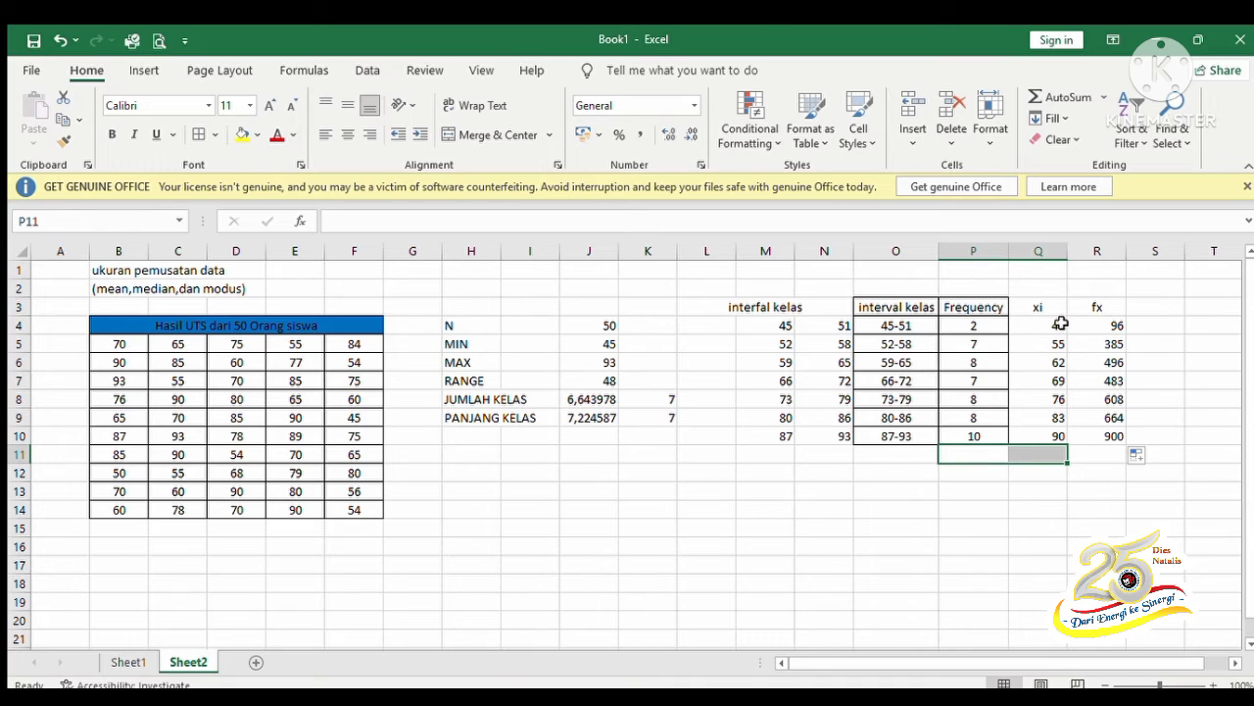
{"action": "left_click", "coordinate": [1082, 451]}
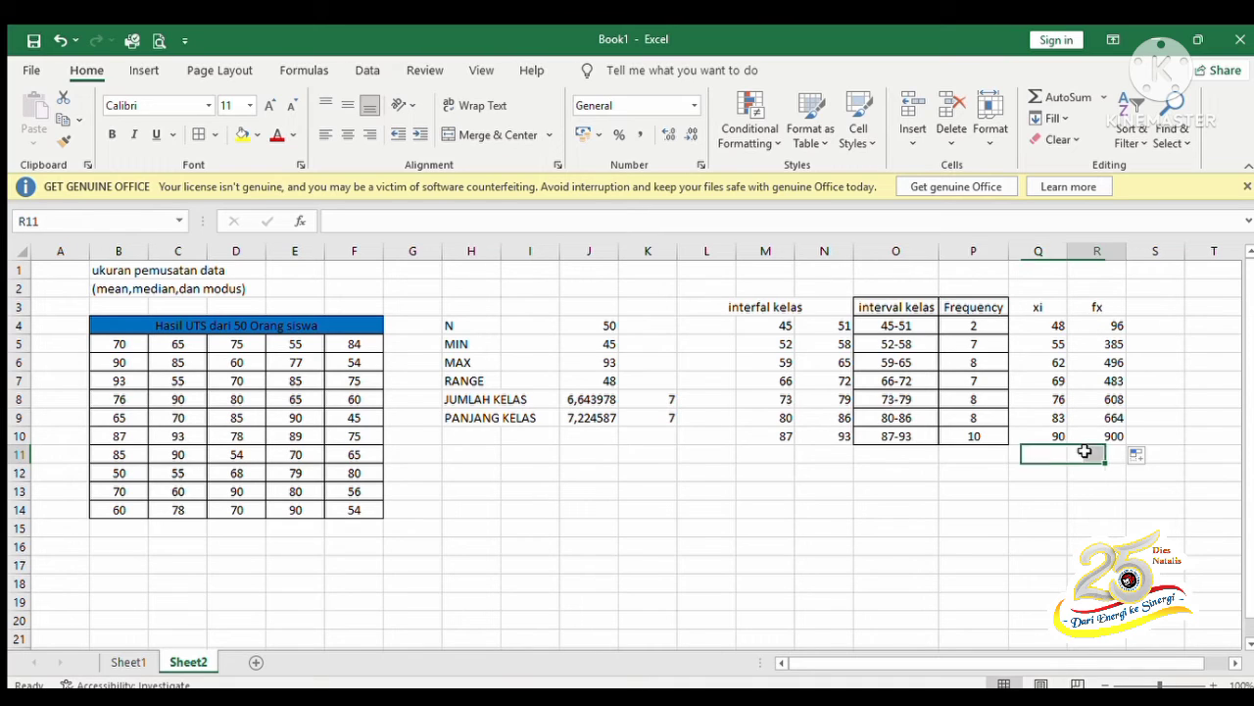
Total the frequencies with =SUM(P4:P10) in P11 and fill the formula across to R11.
{"action": "left_click", "coordinate": [966, 459]}
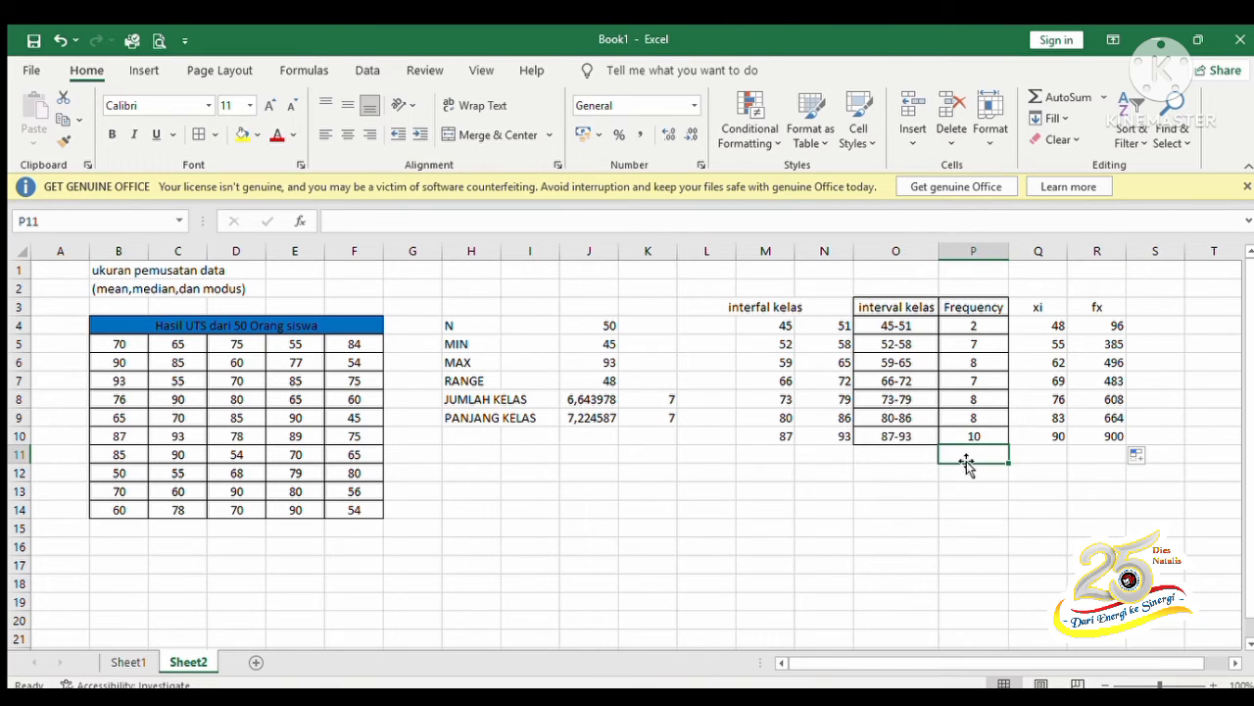
{"action": "type", "text": "="}
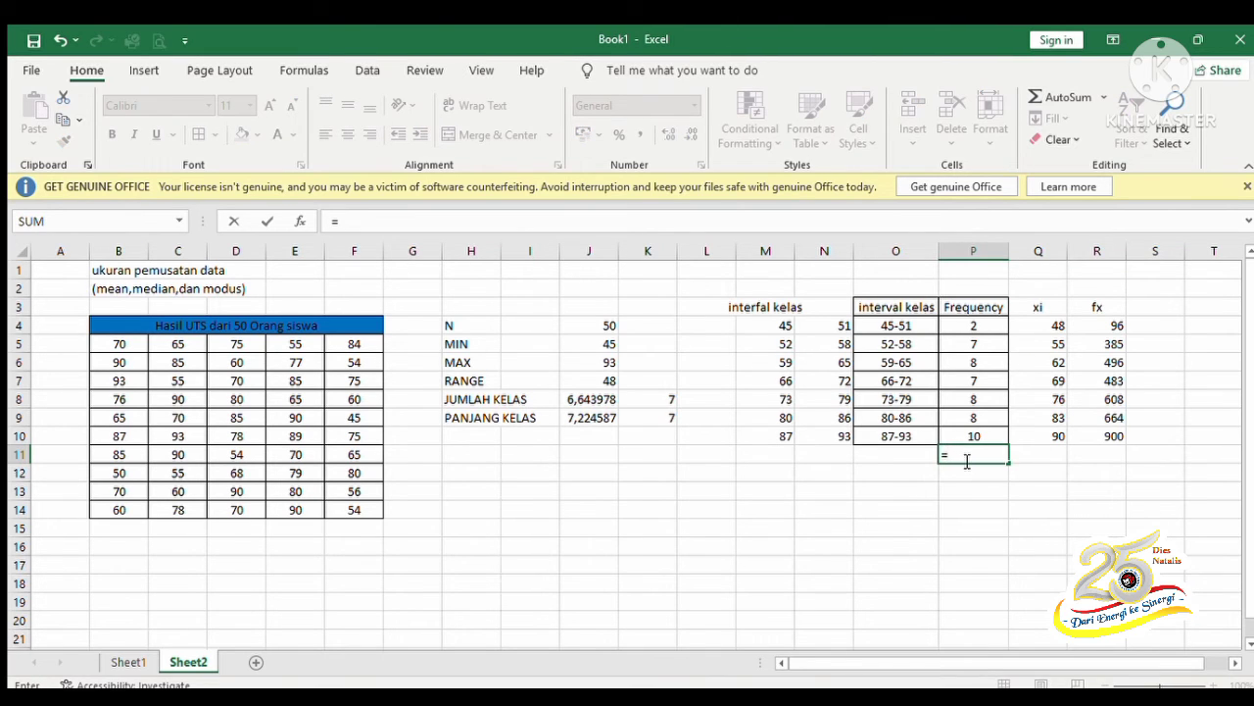
{"action": "type", "text": "sum"}
{"action": "double_click", "coordinate": [978, 468]}
{"action": "left_click_drag", "start_coordinate": [971, 327], "coordinate": [975, 432]}
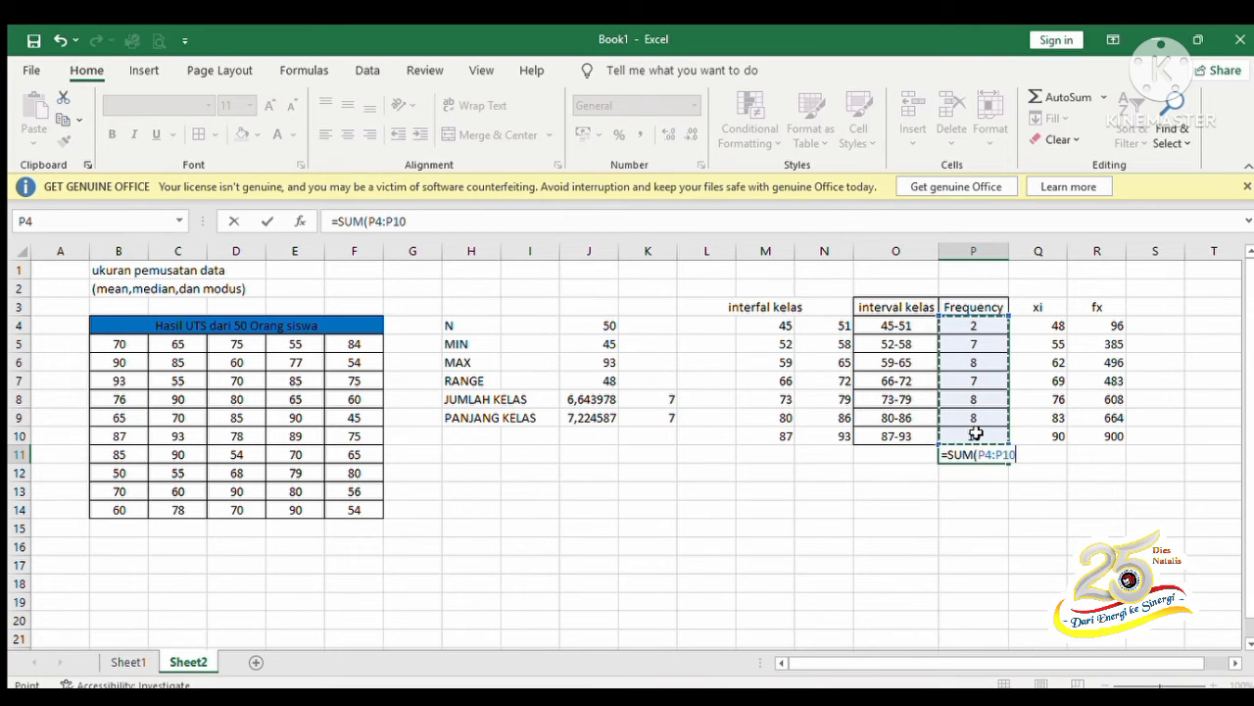
{"action": "key", "text": "Return"}
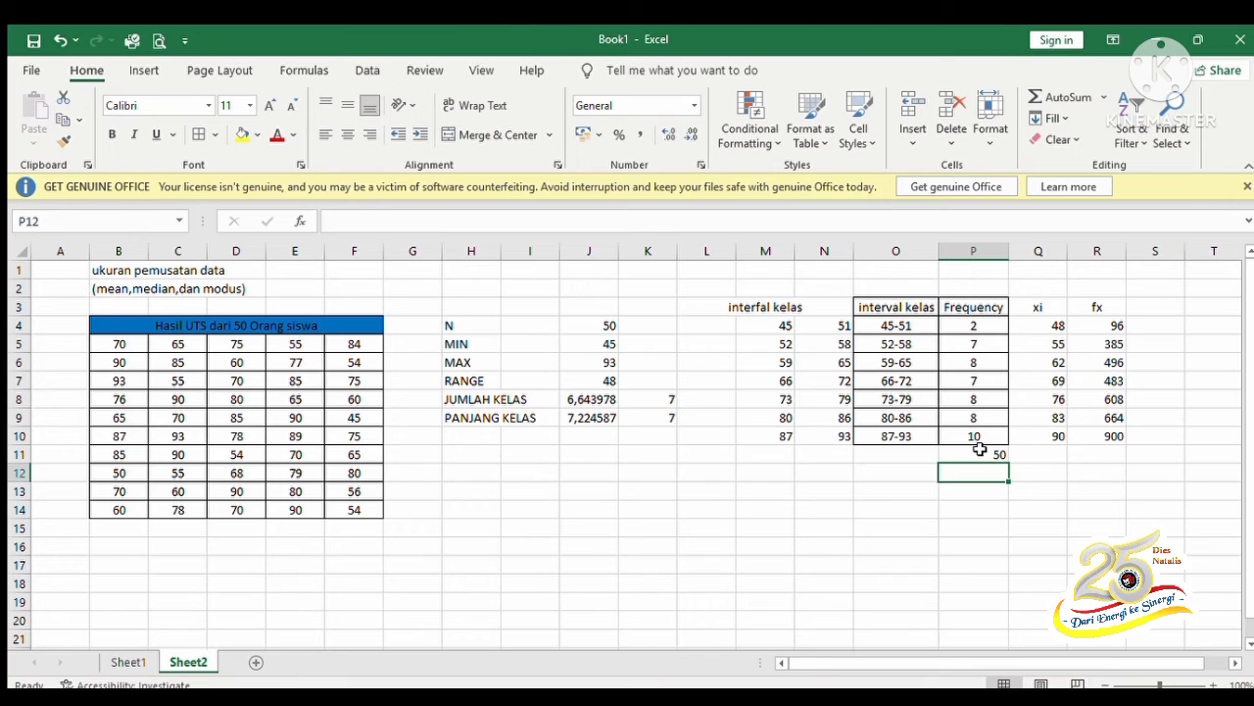
{"action": "left_click", "coordinate": [980, 451]}
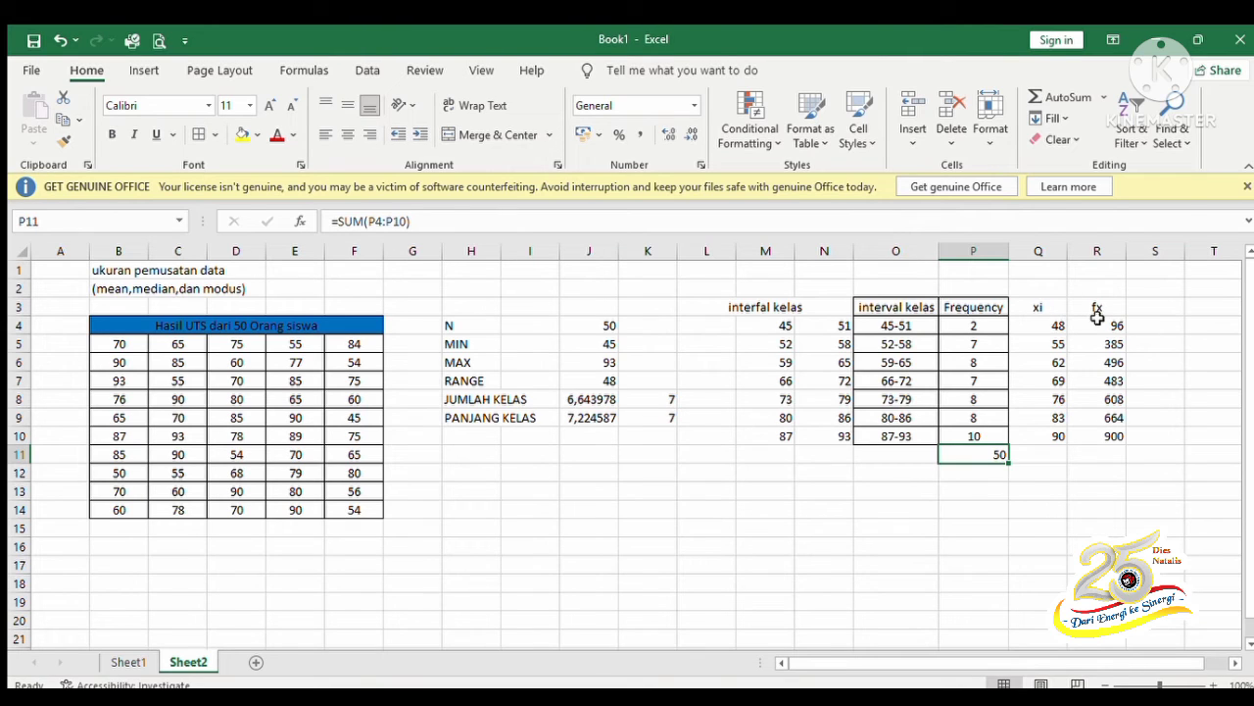
{"action": "left_click_drag", "start_coordinate": [1006, 458], "coordinate": [1105, 457]}
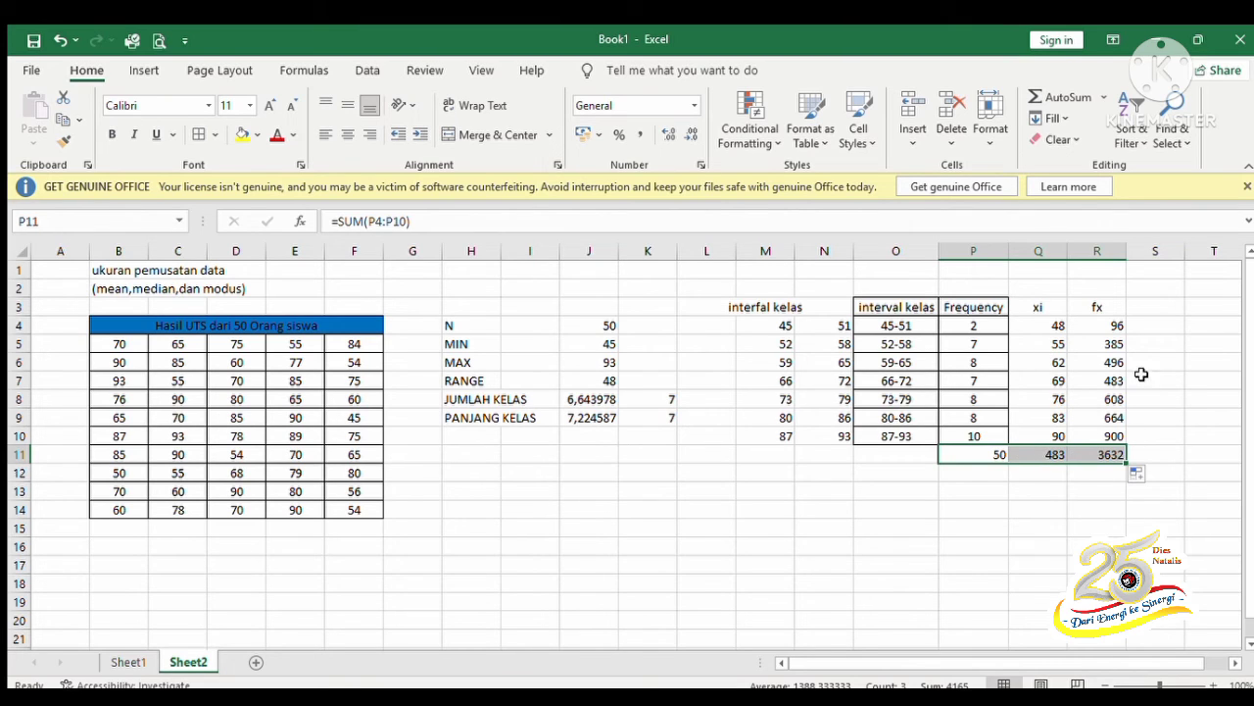
Apply all borders to the xi and fx columns in Q3:R10 and centre their contents.
{"action": "left_click", "coordinate": [1142, 310]}
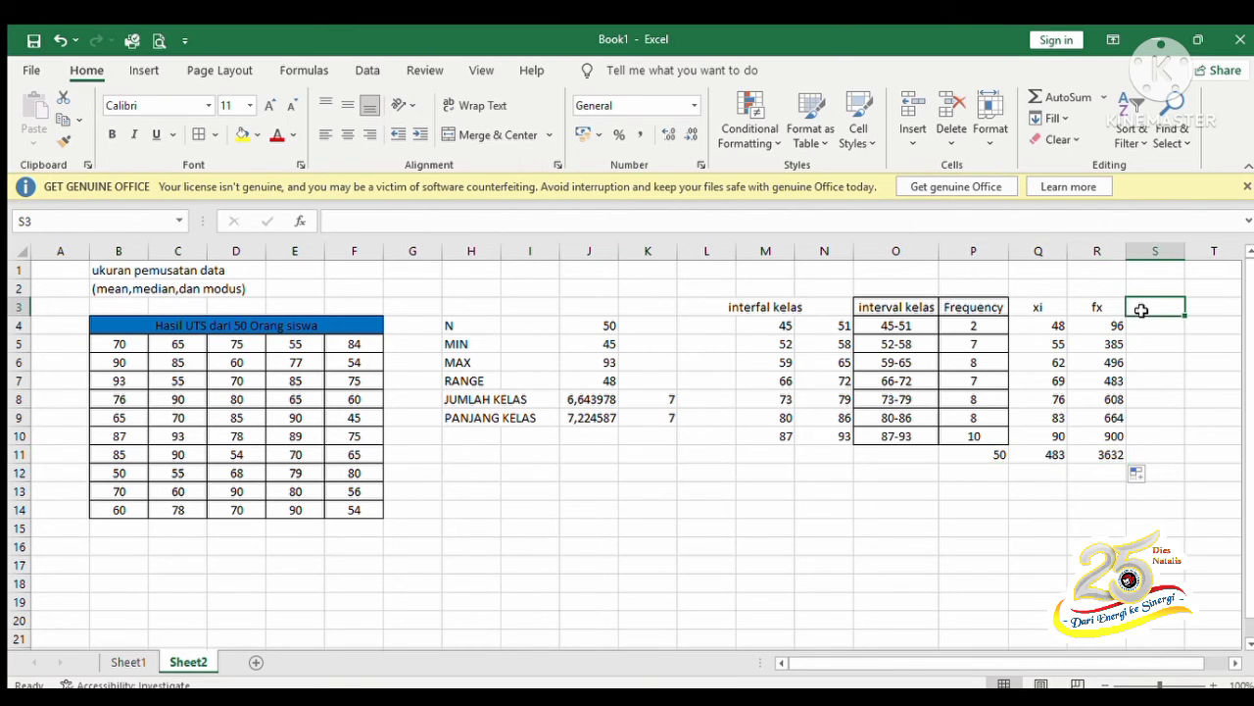
{"action": "left_click", "coordinate": [1045, 448]}
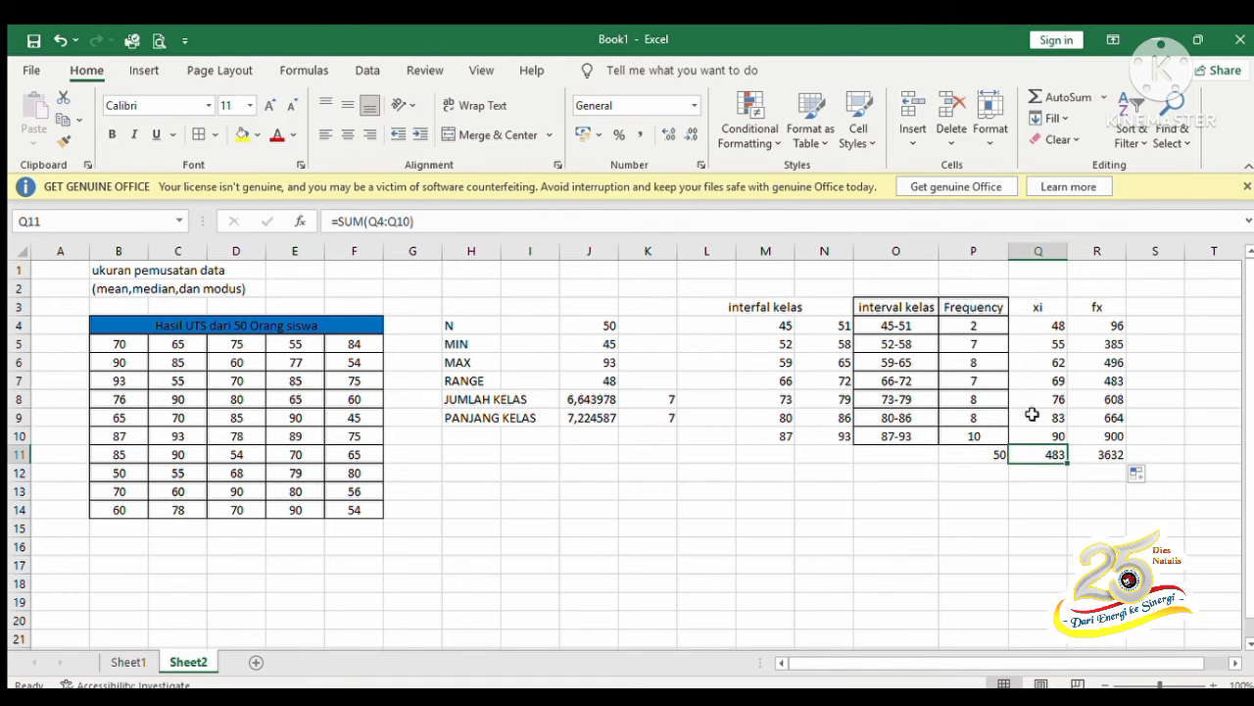
{"action": "left_click_drag", "start_coordinate": [1037, 304], "coordinate": [1098, 436]}
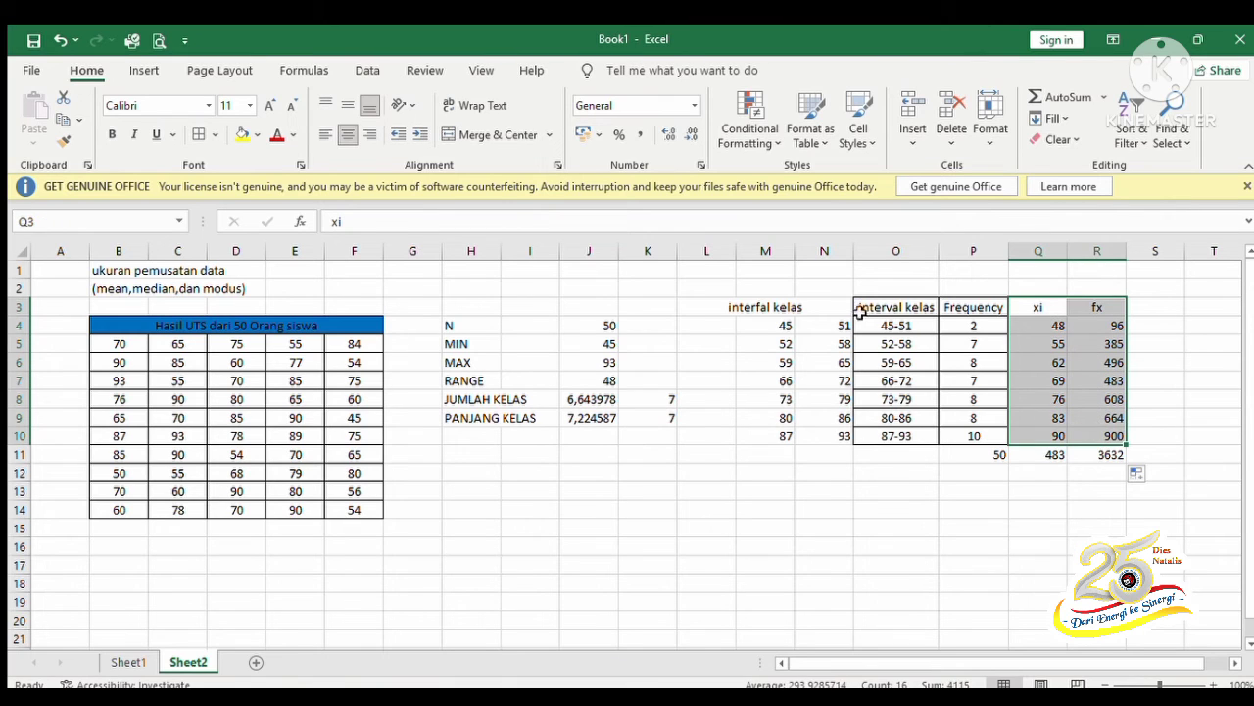
{"action": "left_click", "coordinate": [198, 132]}
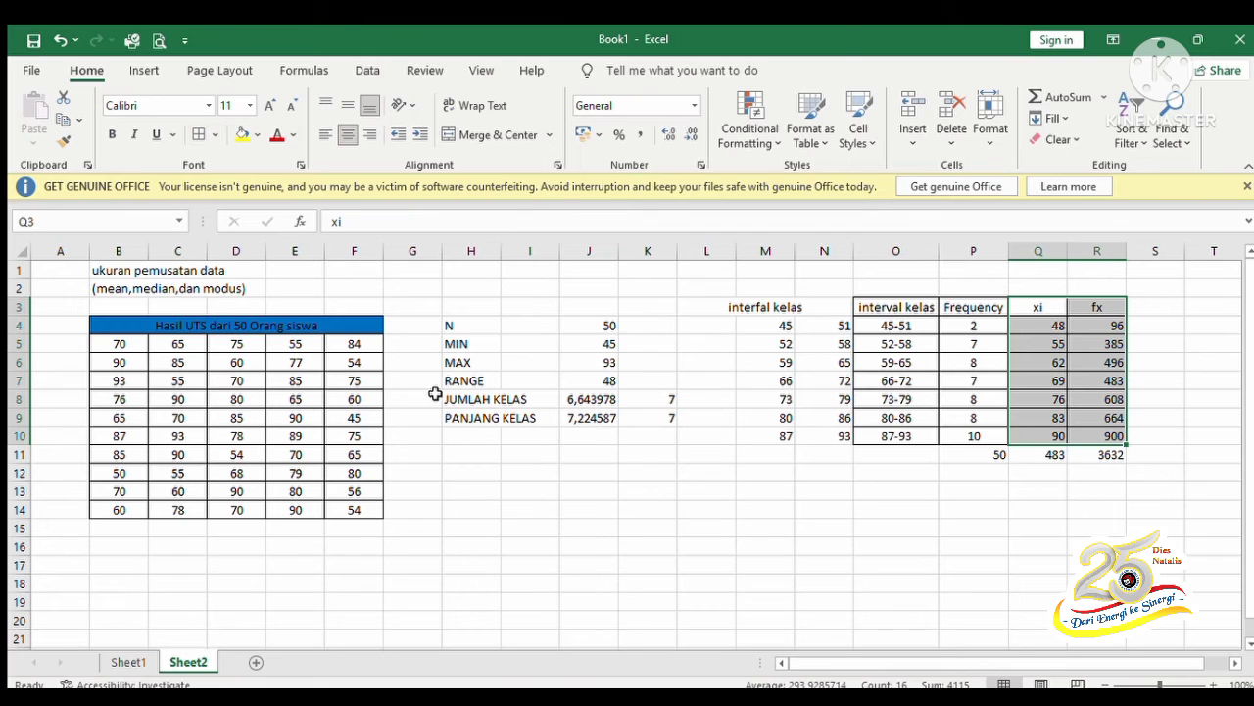
{"action": "left_click", "coordinate": [351, 136]}
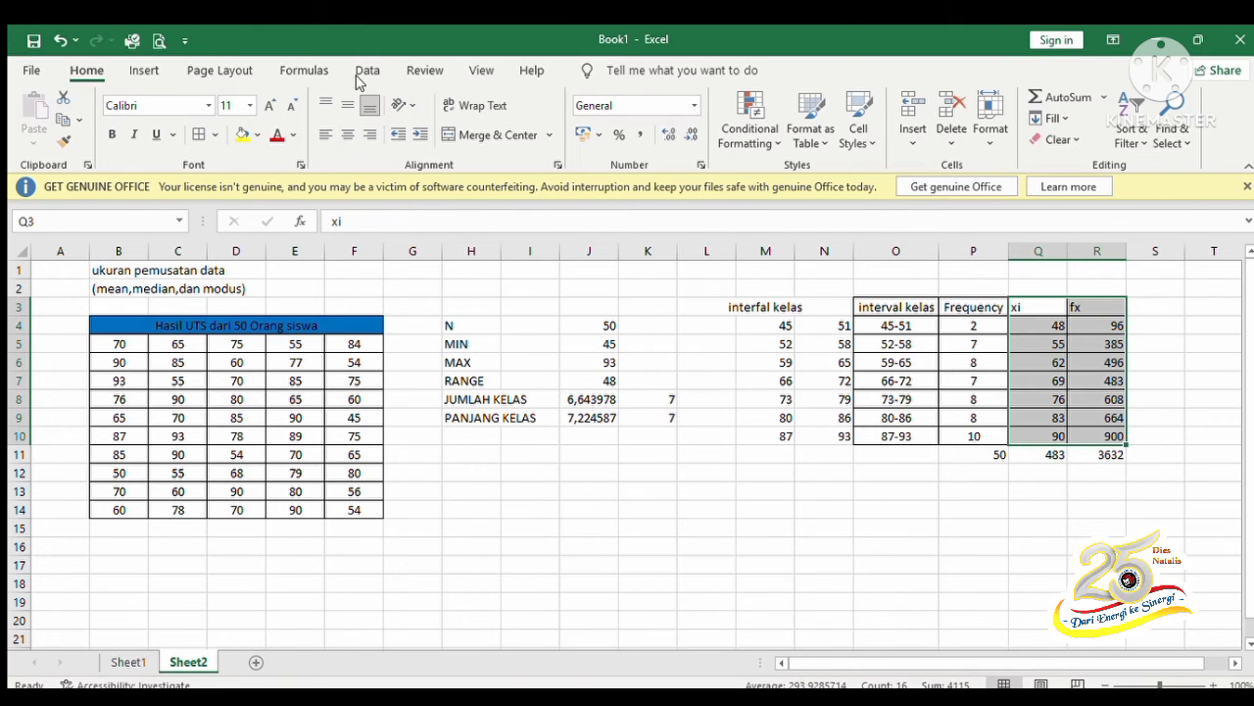
{"action": "left_click", "coordinate": [346, 133]}
{"action": "left_click", "coordinate": [884, 514]}
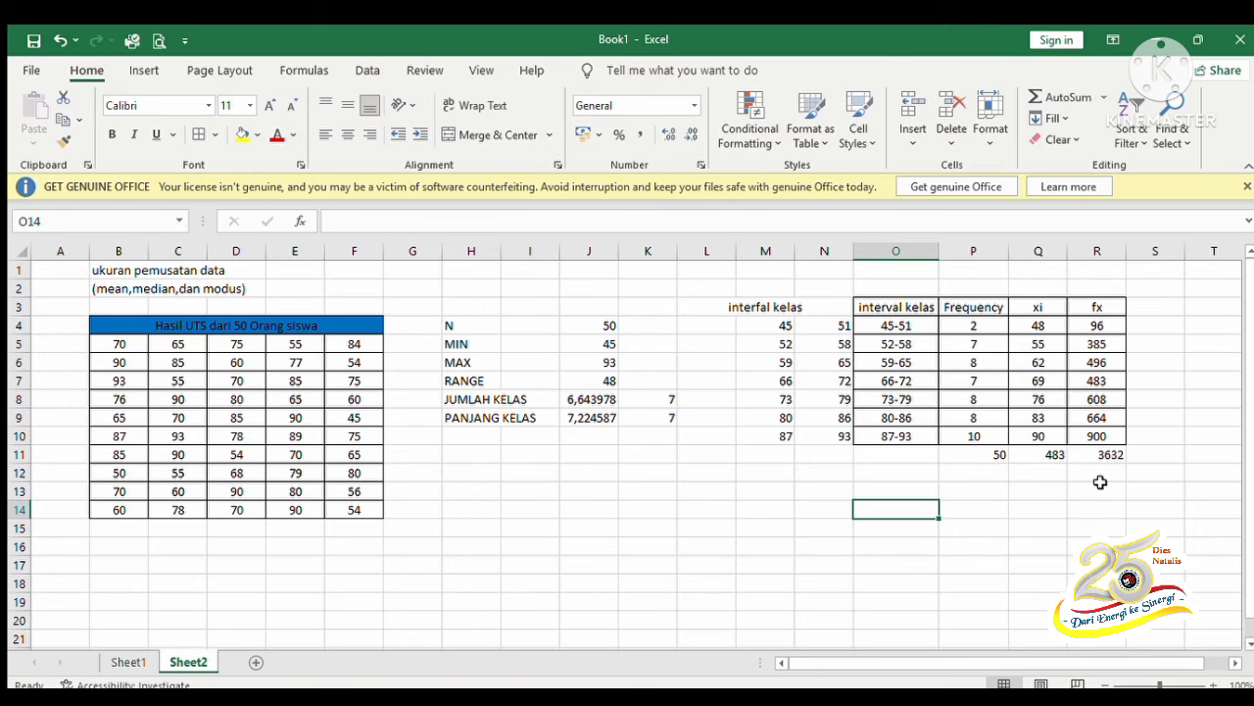
Enter the labels "mean" in K14 and "median" in K15 below the tables.
{"action": "key", "text": "Left"}
{"action": "key", "text": "Left"}
{"action": "key", "text": "Left"}
{"action": "key", "text": "Left"}
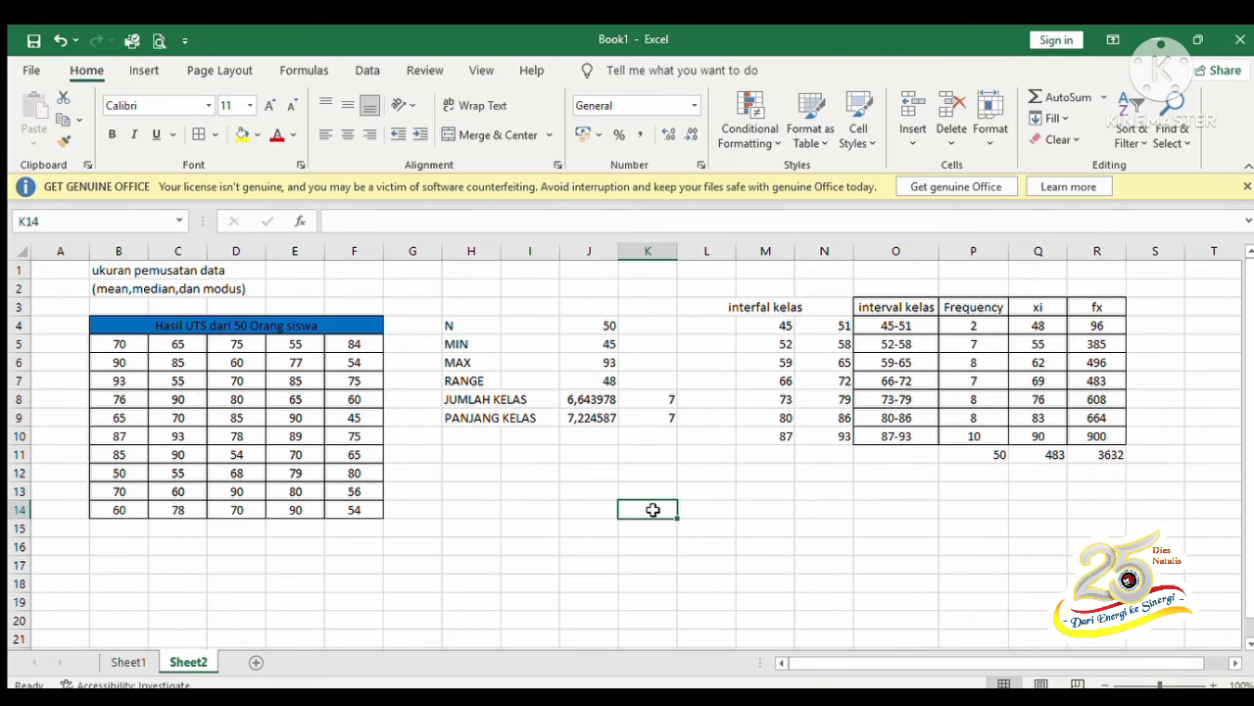
{"action": "type", "text": "m"}
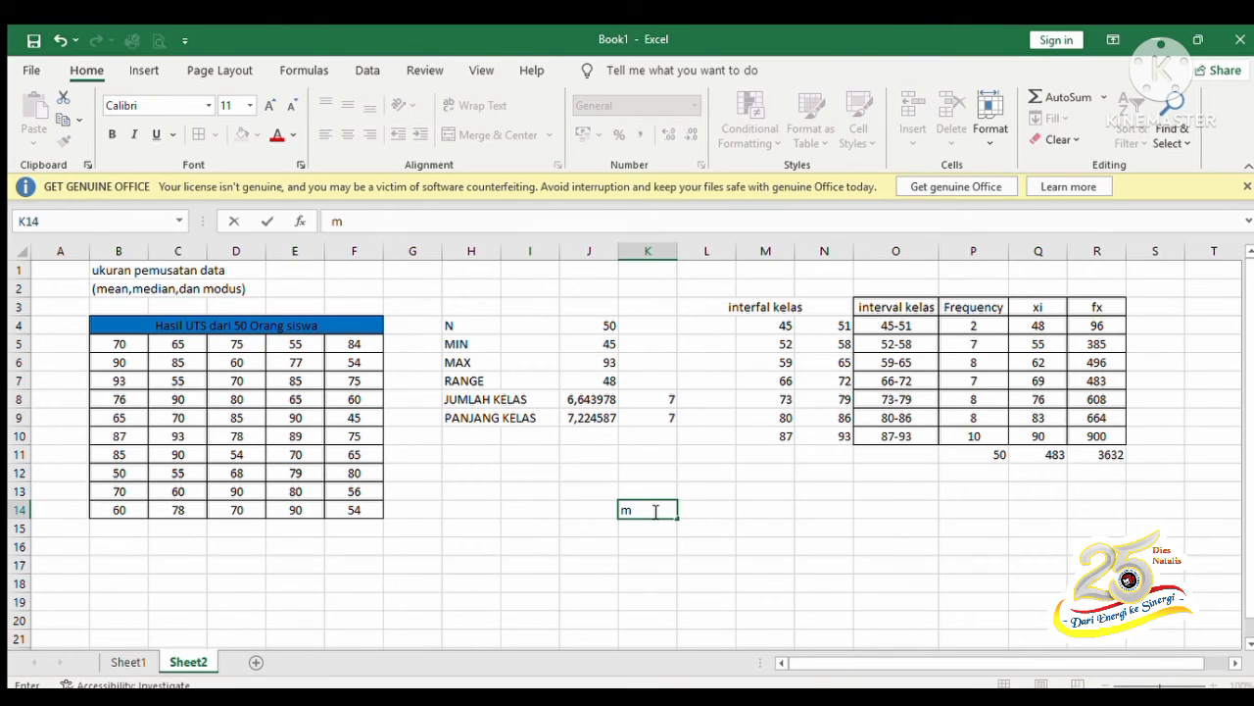
{"action": "type", "text": "ean"}
{"action": "key", "text": "Return"}
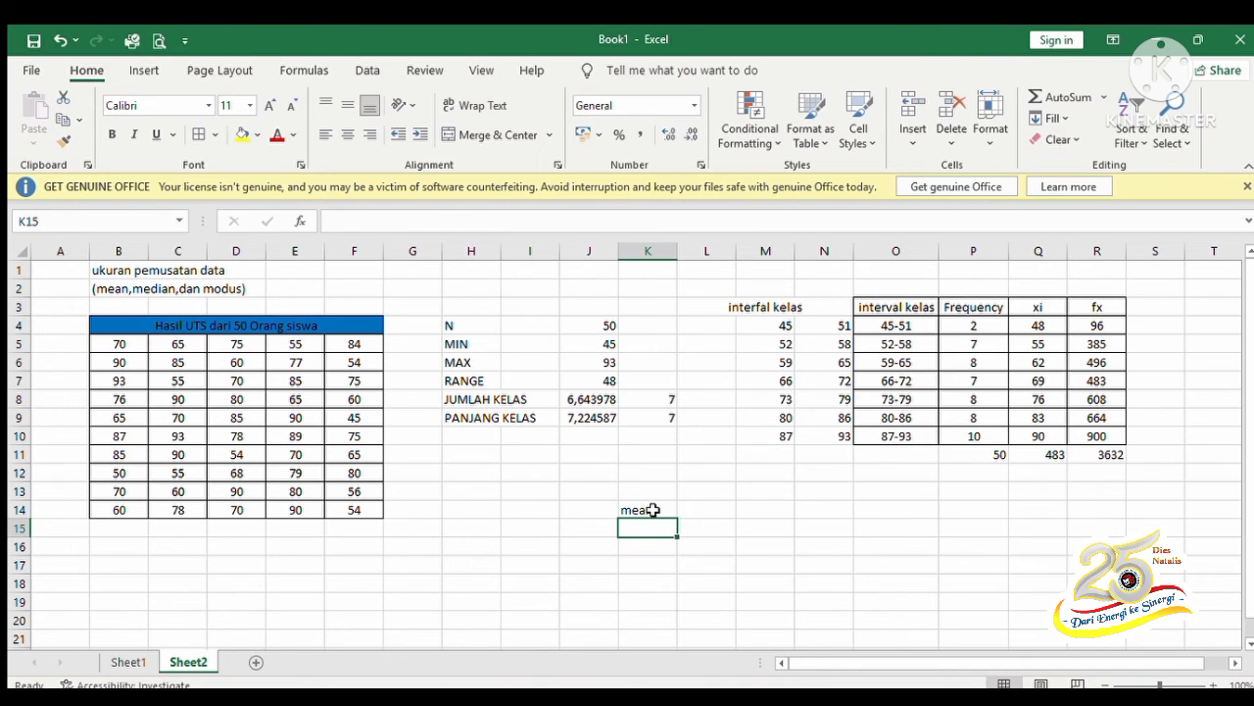
{"action": "type", "text": "mws"}
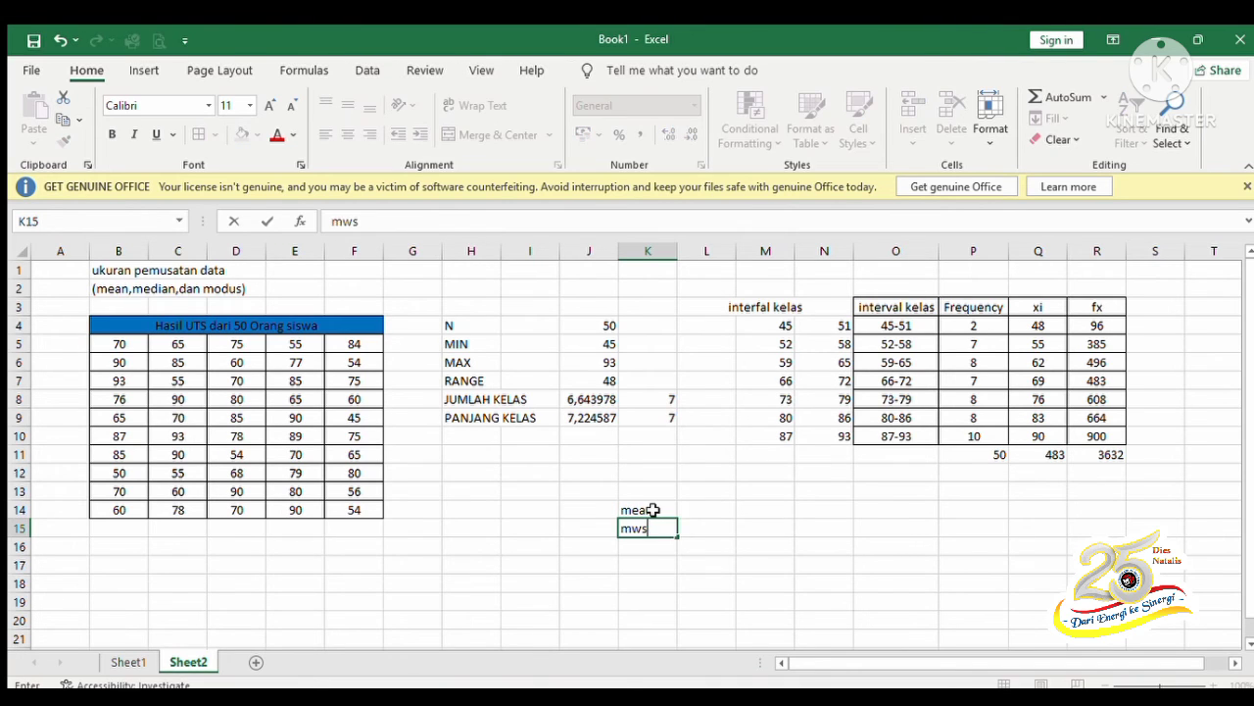
{"action": "type", "text": "ia"}
{"action": "key", "text": "BackSpace"}
{"action": "key", "text": "BackSpace"}
{"action": "key", "text": "BackSpace"}
{"action": "type", "text": "edian"}
{"action": "key", "text": "Return"}
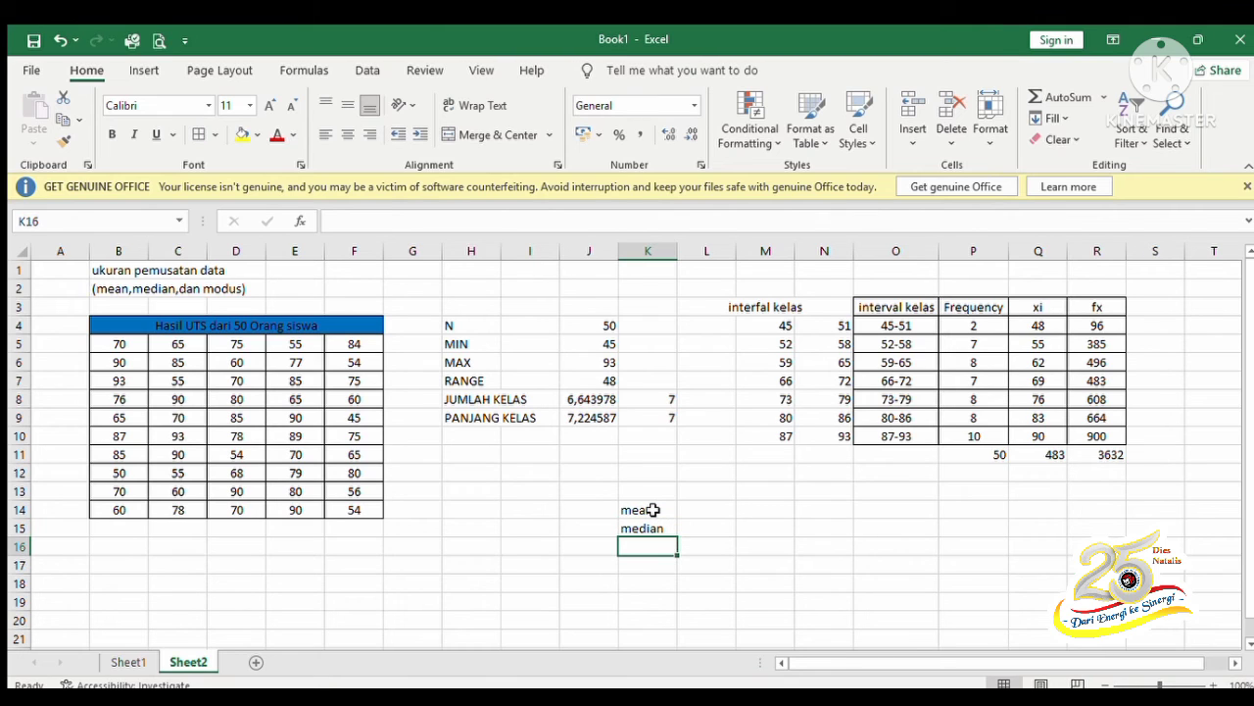
Enter the label "modus" in K16 and make the three labels in K14:K16 bold.
{"action": "type", "text": "mo"}
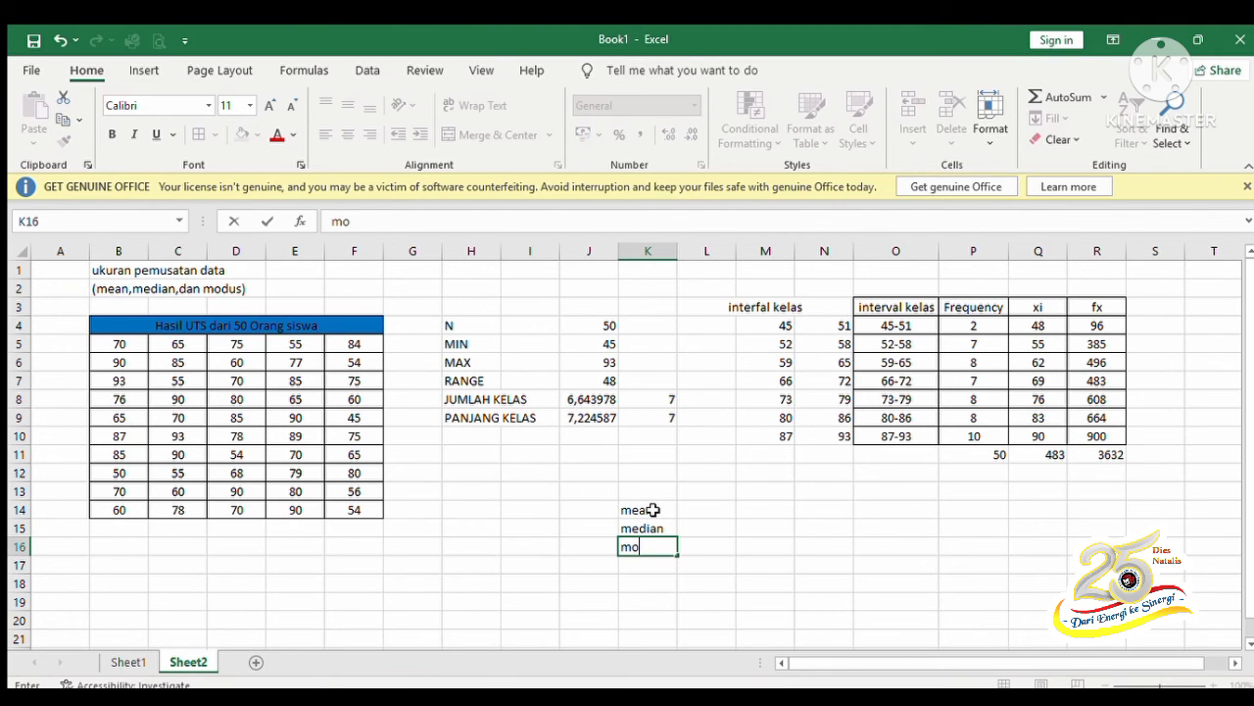
{"action": "type", "text": "dus"}
{"action": "left_click", "coordinate": [685, 520]}
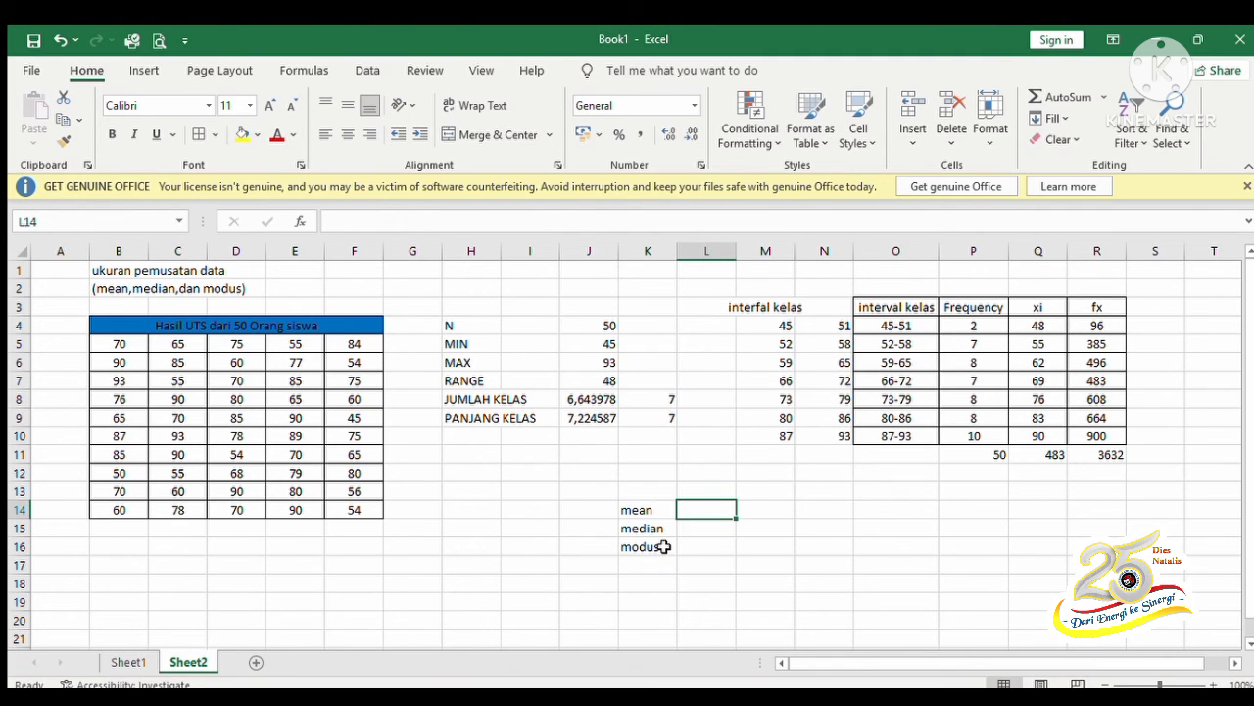
{"action": "left_click_drag", "start_coordinate": [663, 548], "coordinate": [641, 510]}
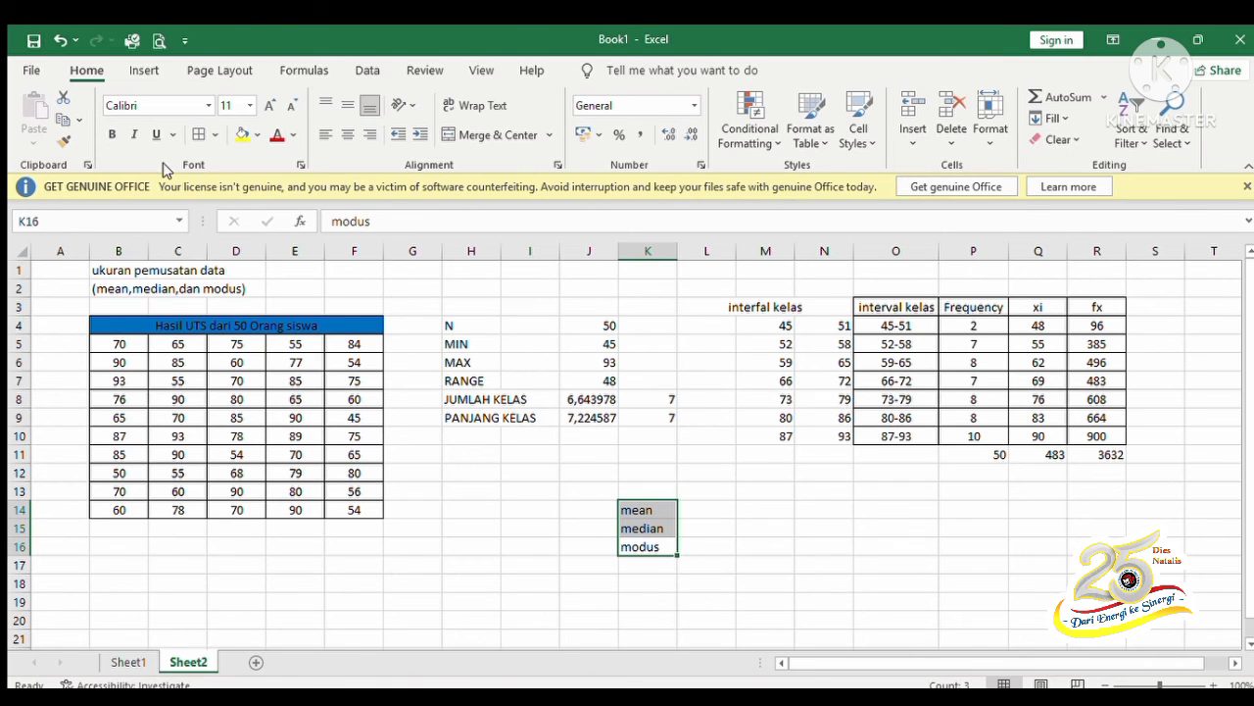
{"action": "left_click", "coordinate": [113, 137]}
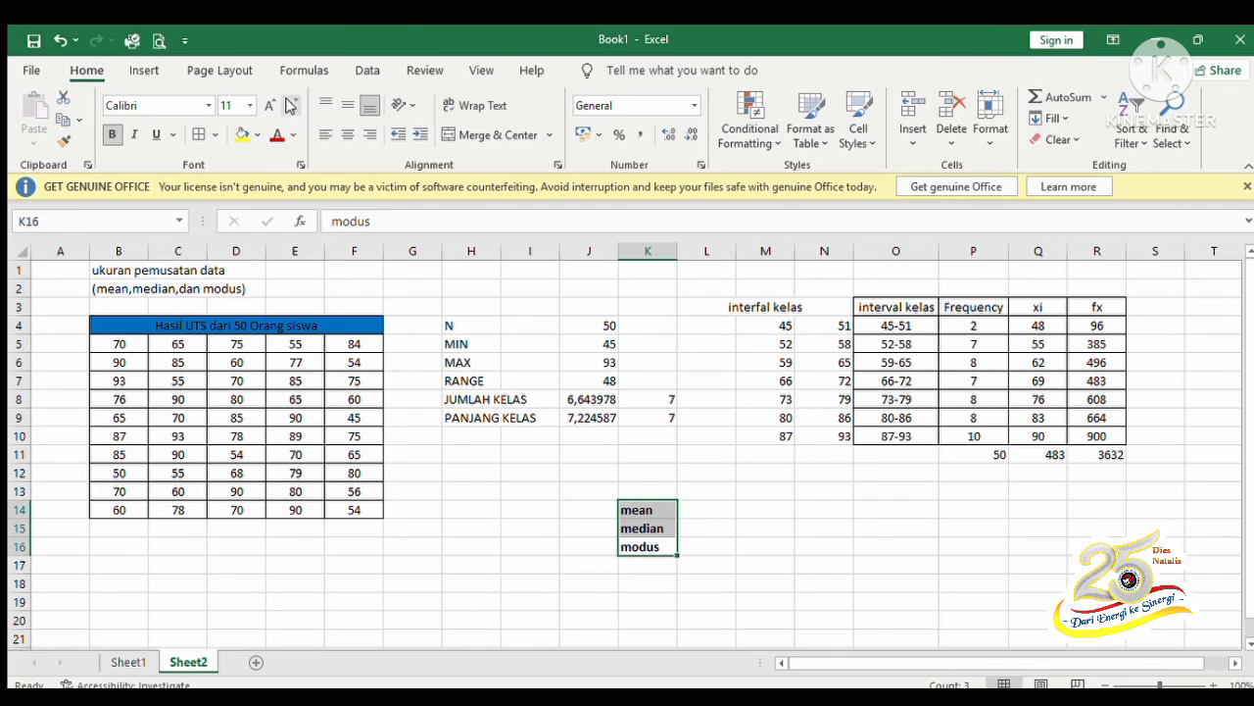
Calculate the mean in L14 by dividing the fx total by the frequency total with =R11/P11.
{"action": "left_click", "coordinate": [692, 512]}
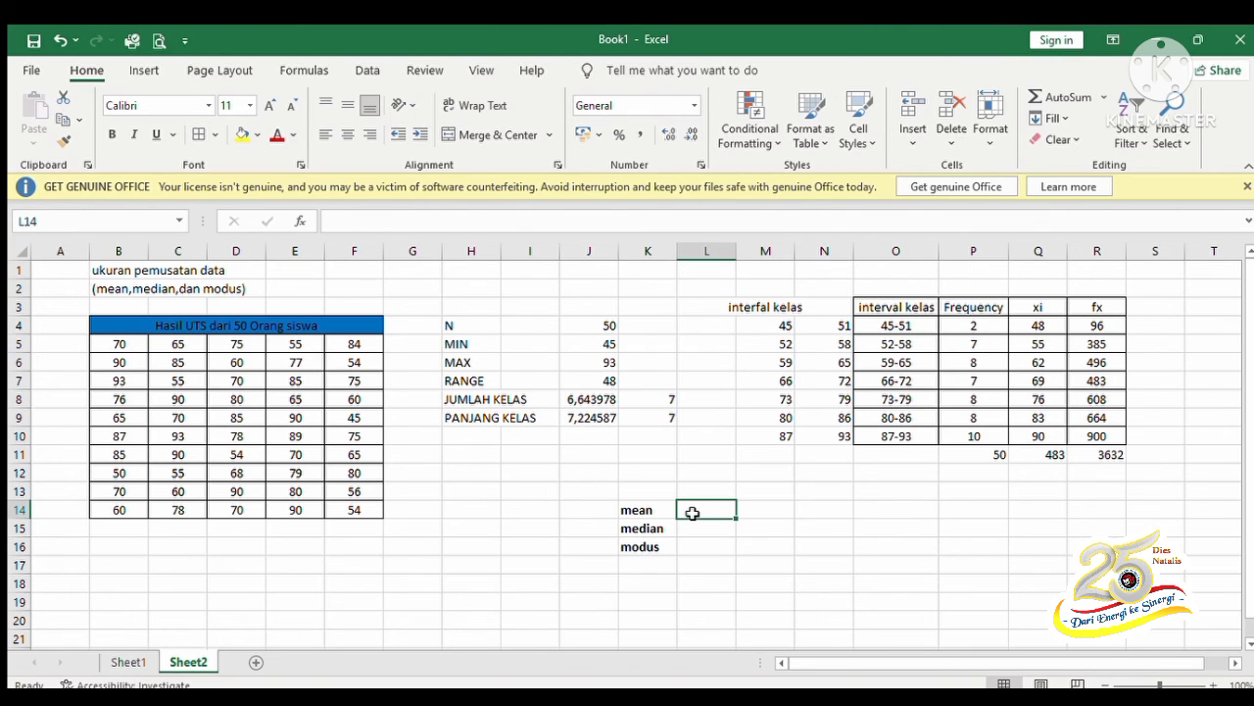
{"action": "type", "text": "="}
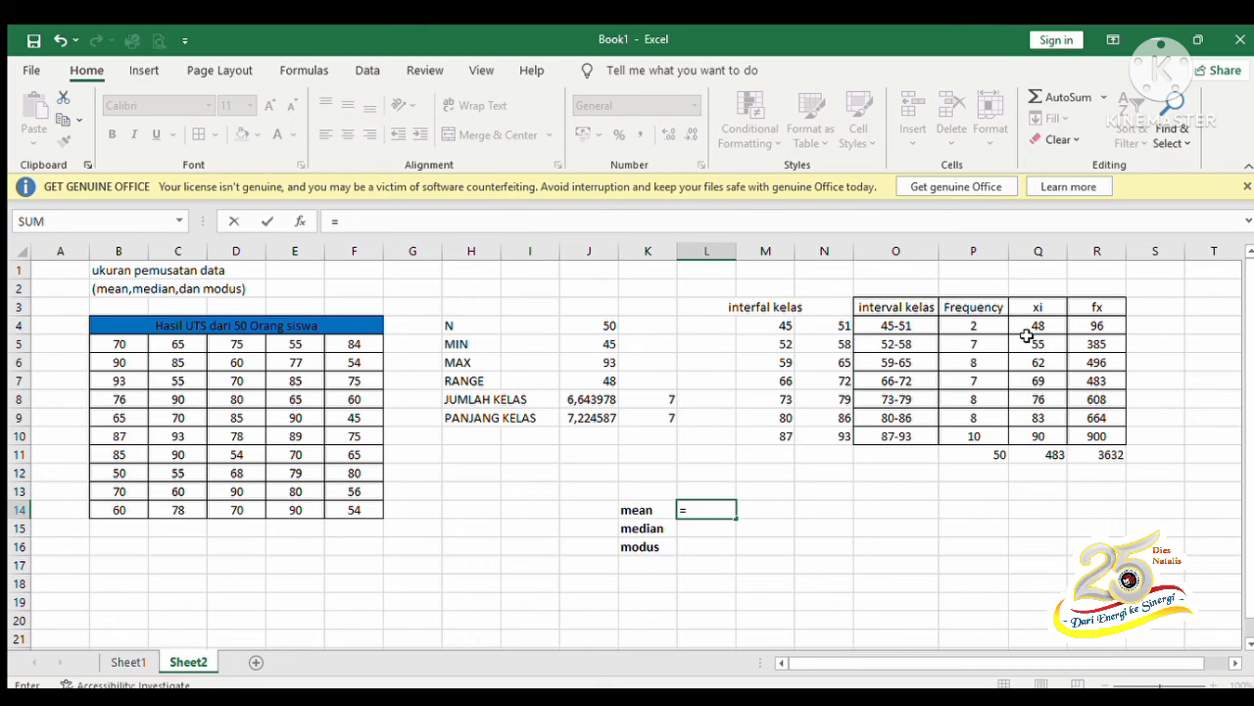
{"action": "left_click", "coordinate": [1106, 455]}
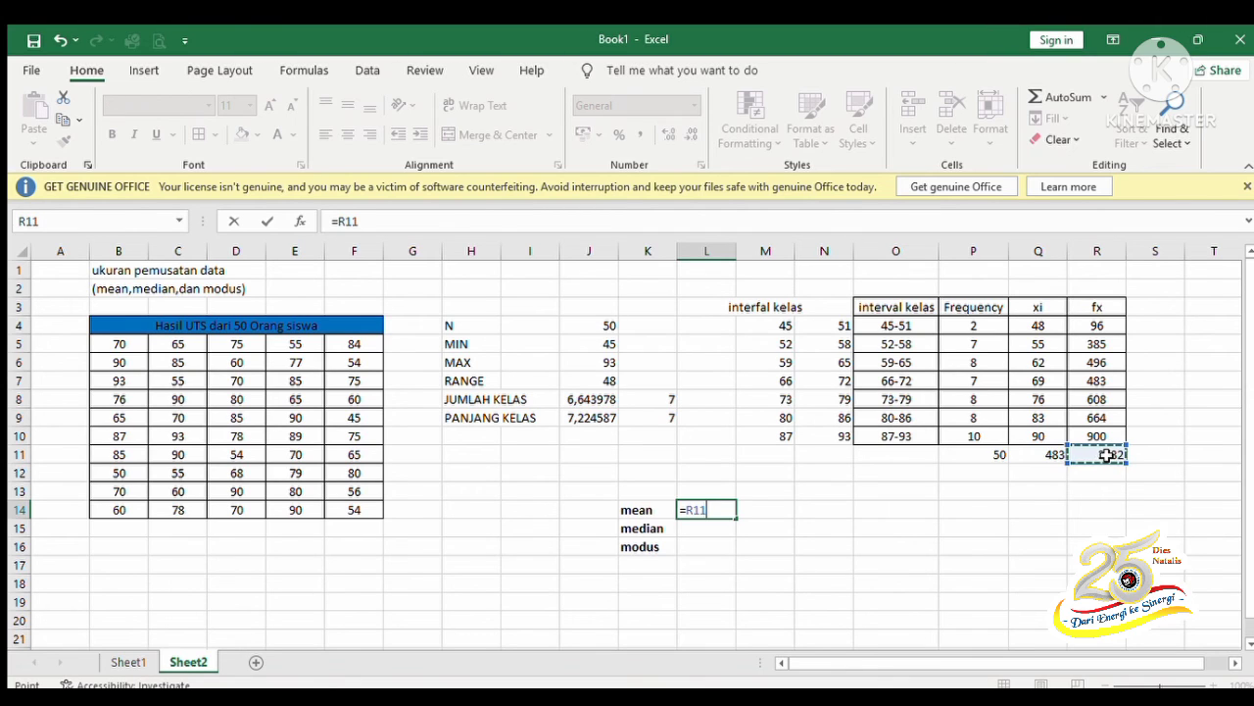
{"action": "type", "text": "/"}
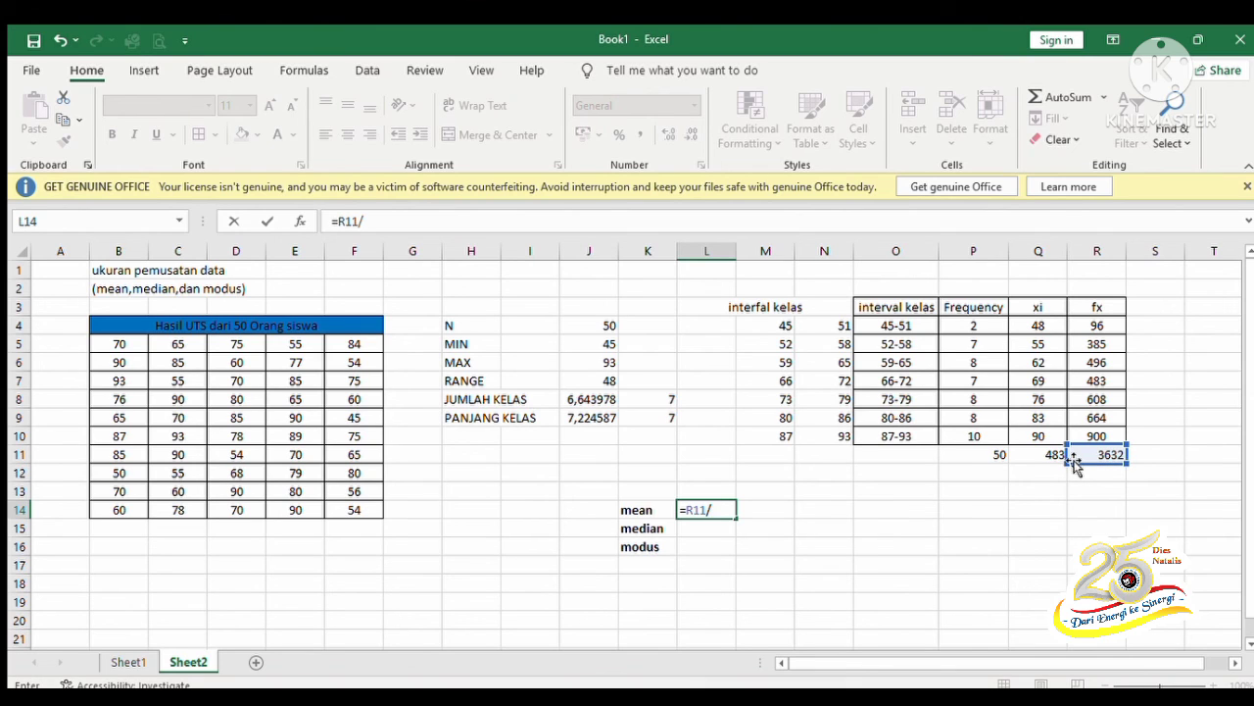
{"action": "left_click", "coordinate": [1000, 453]}
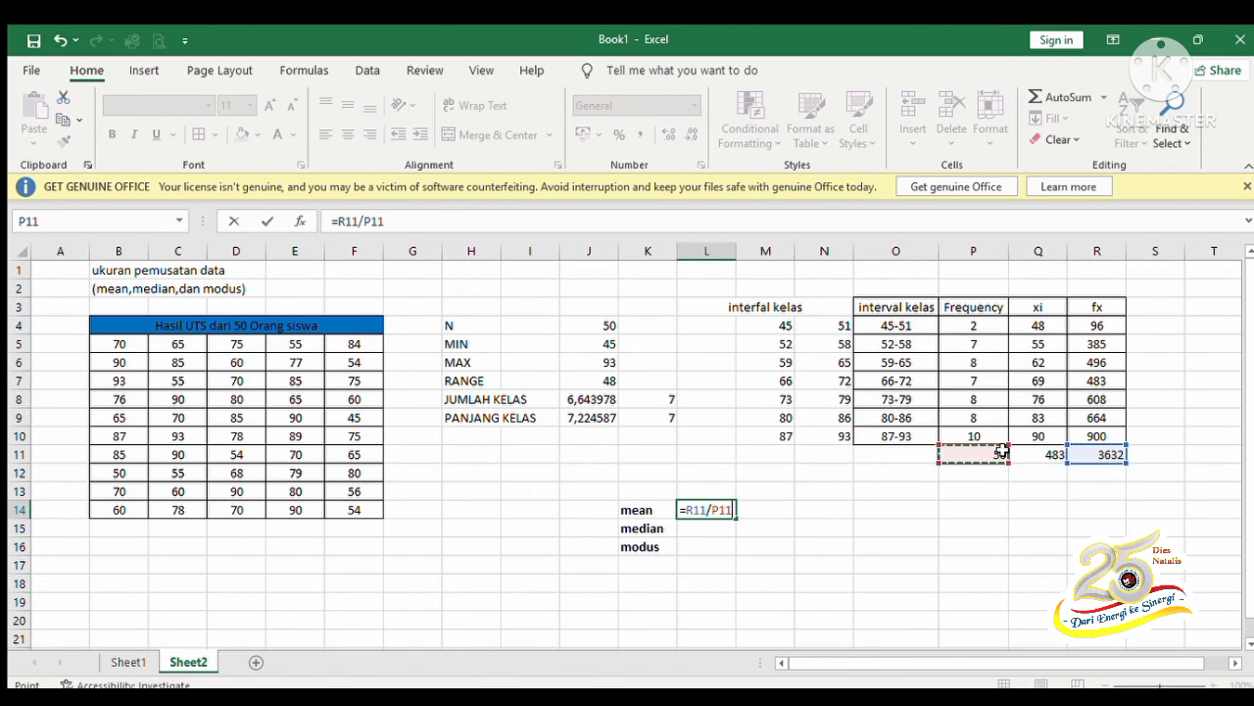
{"action": "key", "text": "Return"}
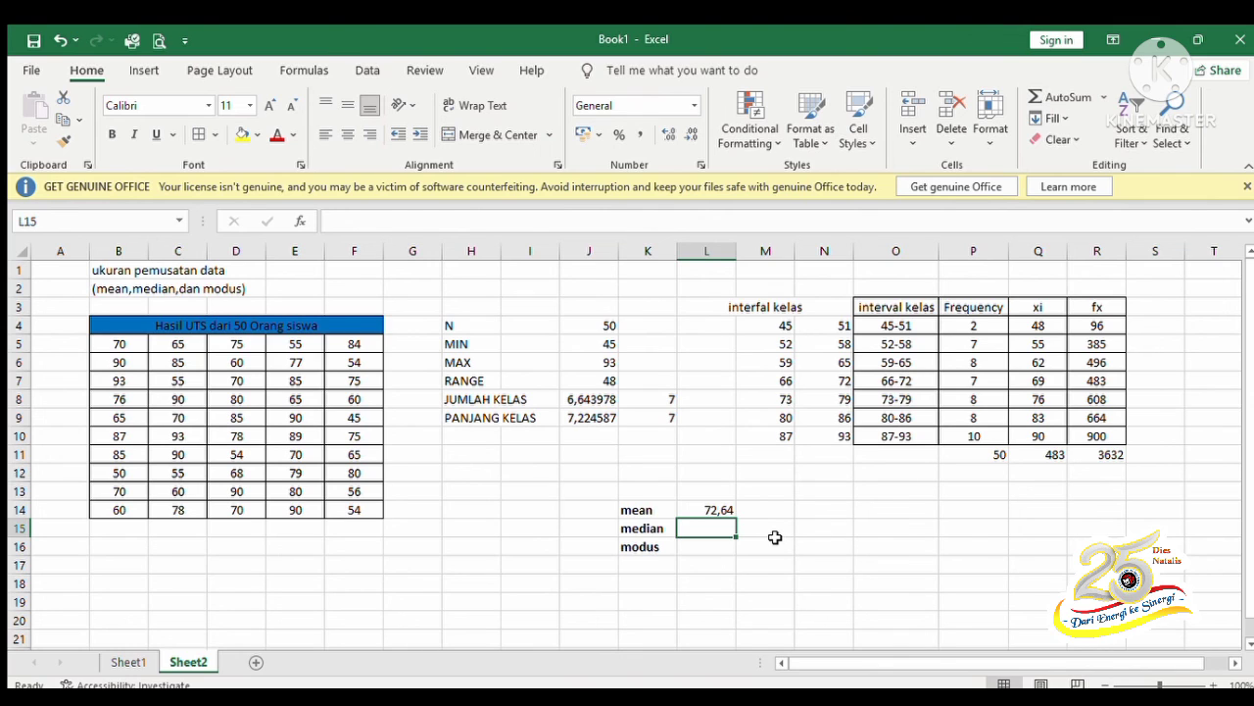
Calculate the median of the exam scores B5:F14 in L15 with the MEDIAN function.
{"action": "type", "text": "="}
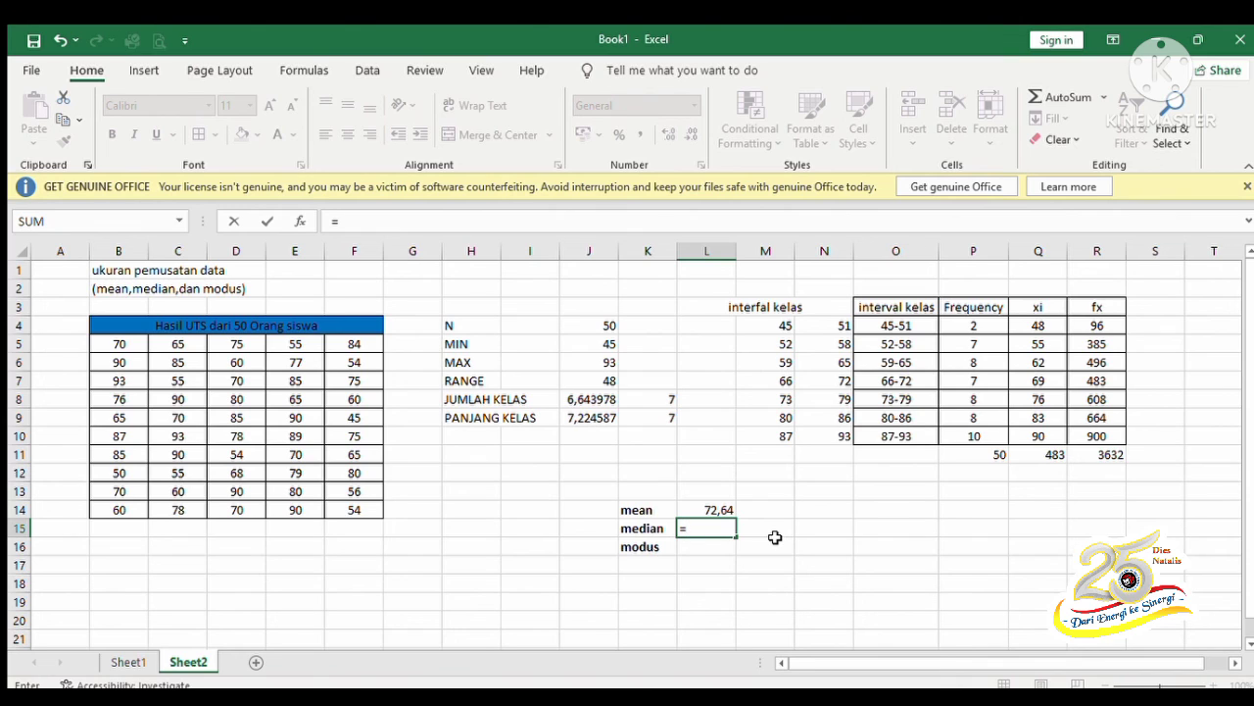
{"action": "type", "text": "me"}
{"action": "key", "text": "Tab"}
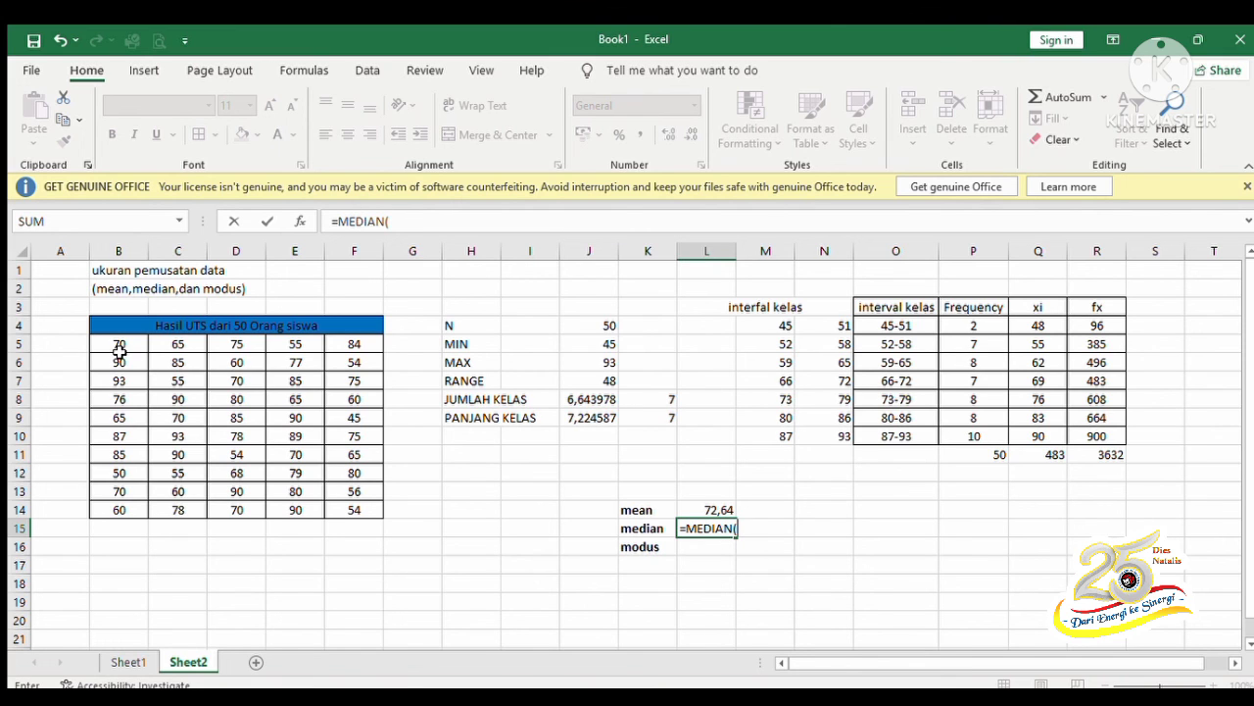
{"action": "left_click_drag", "start_coordinate": [119, 346], "coordinate": [342, 507]}
{"action": "key", "text": "Return"}
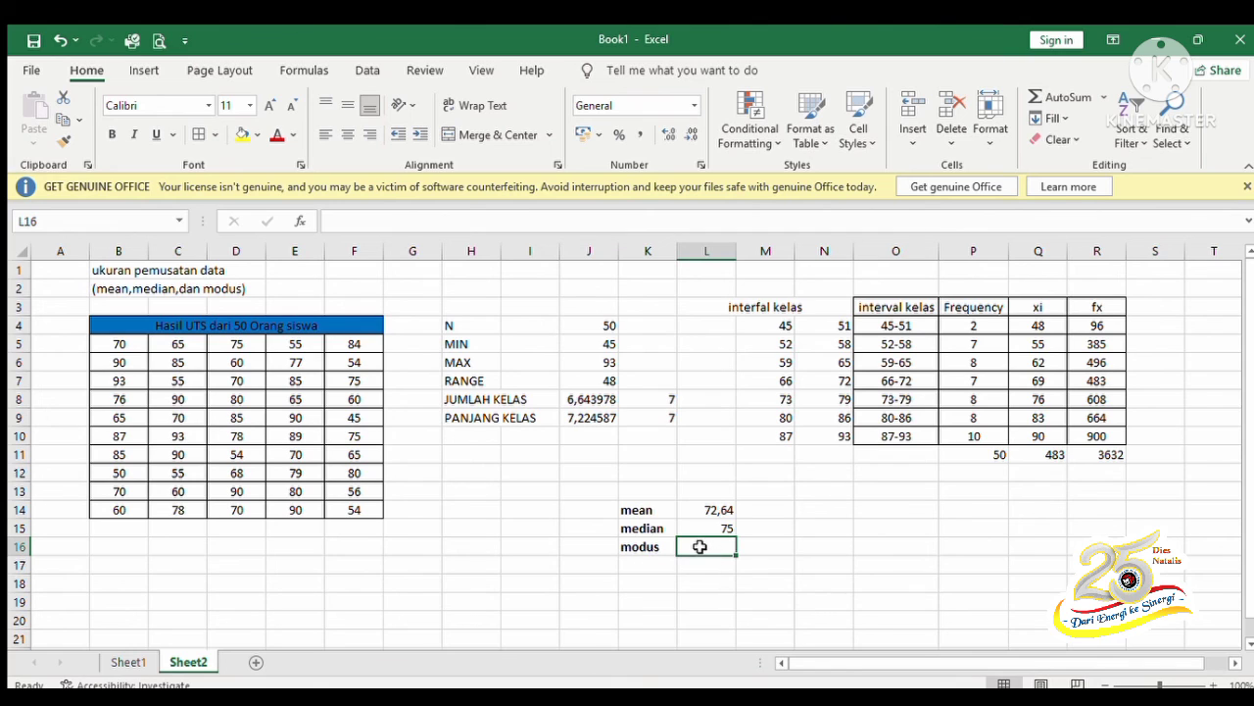
Calculate the mode of the exam scores in L16 with =MODE(B5:F14).
{"action": "type", "text": "="}
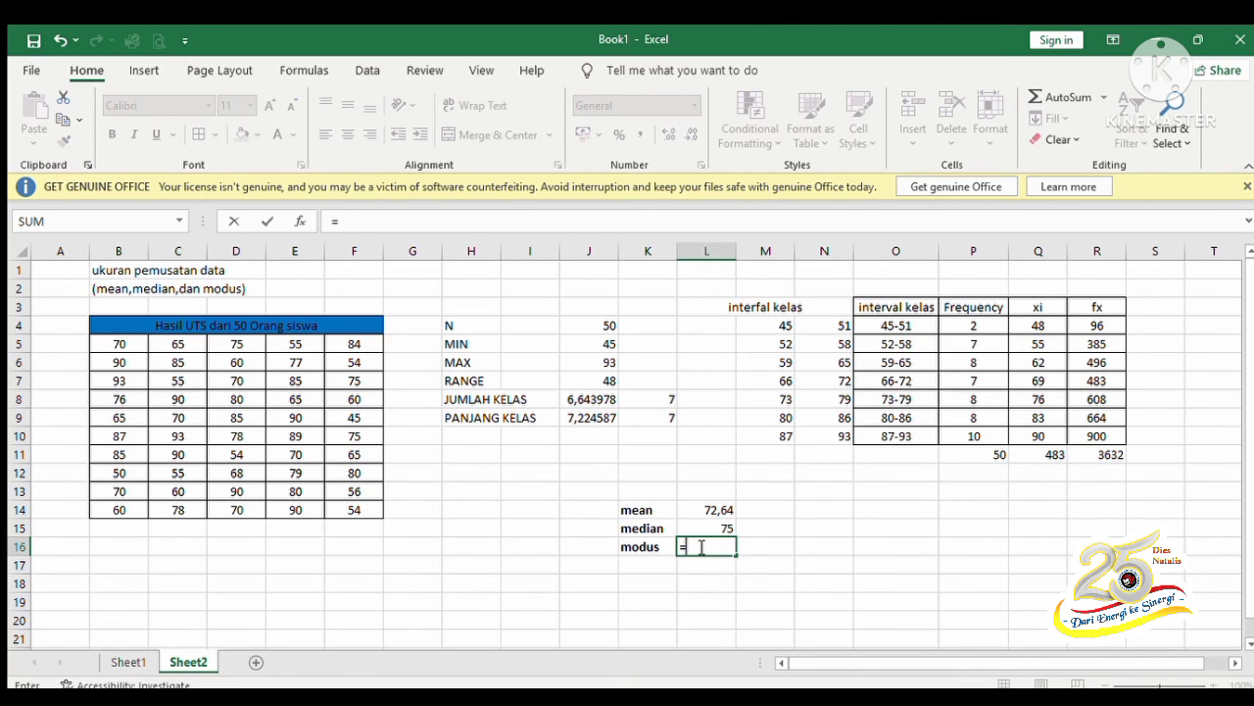
{"action": "type", "text": "mod"}
{"action": "type", "text": "e"}
{"action": "key", "text": "Tab"}
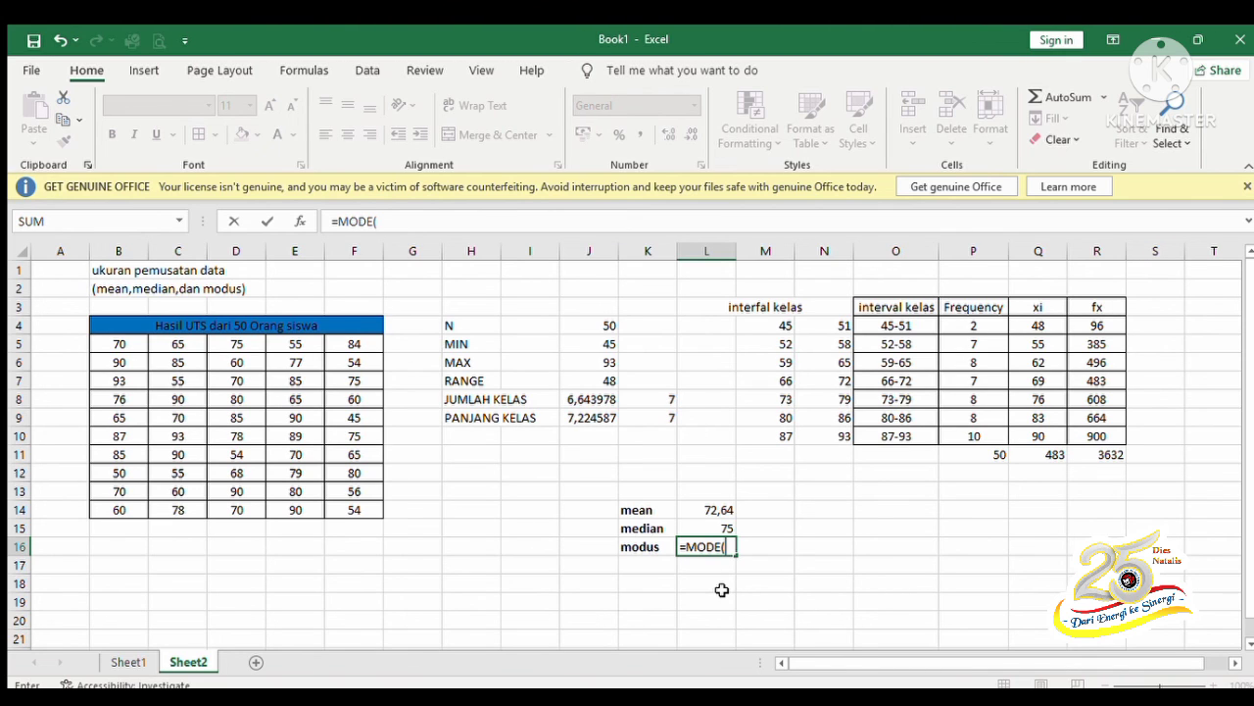
{"action": "left_click", "coordinate": [123, 345]}
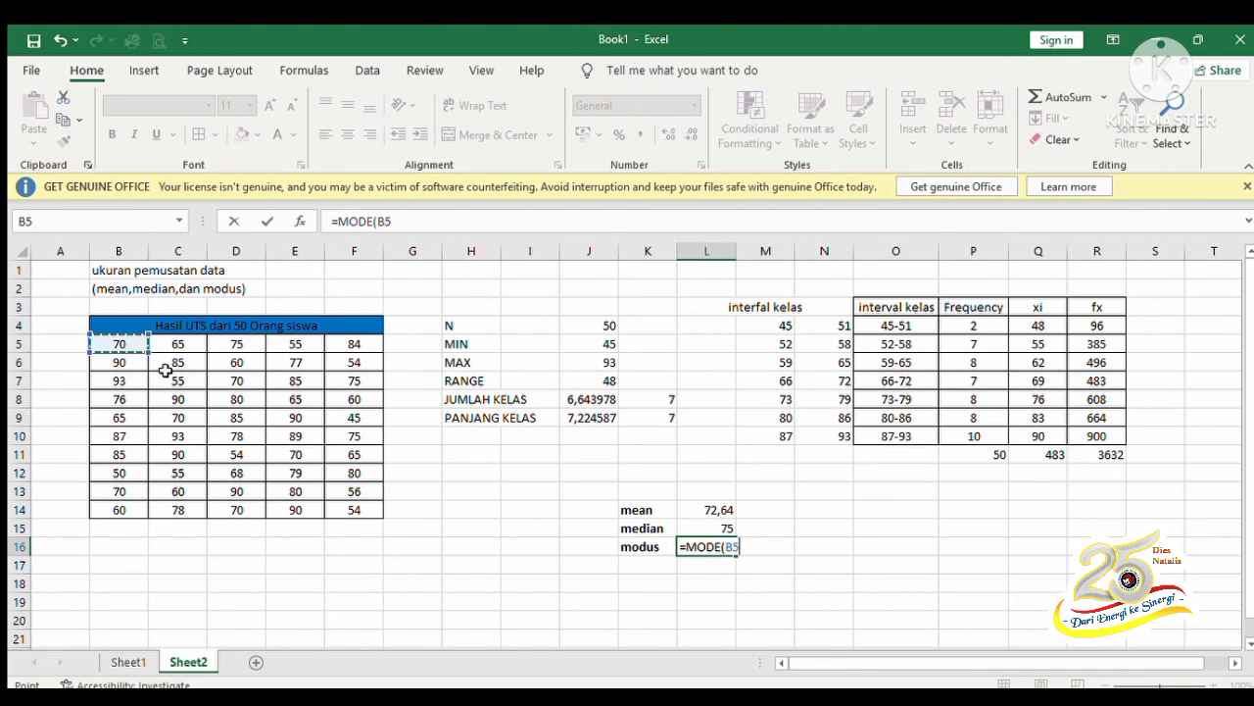
{"action": "left_click_drag", "start_coordinate": [165, 370], "coordinate": [338, 504]}
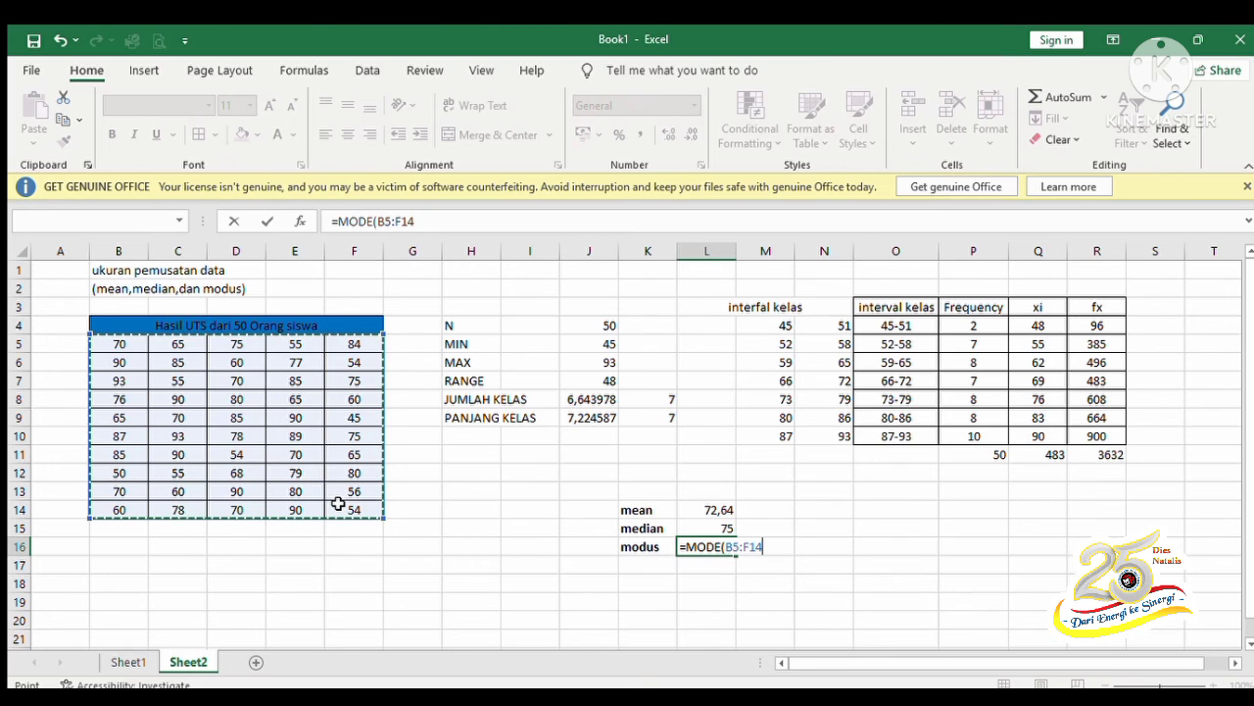
{"action": "key", "text": "Return"}
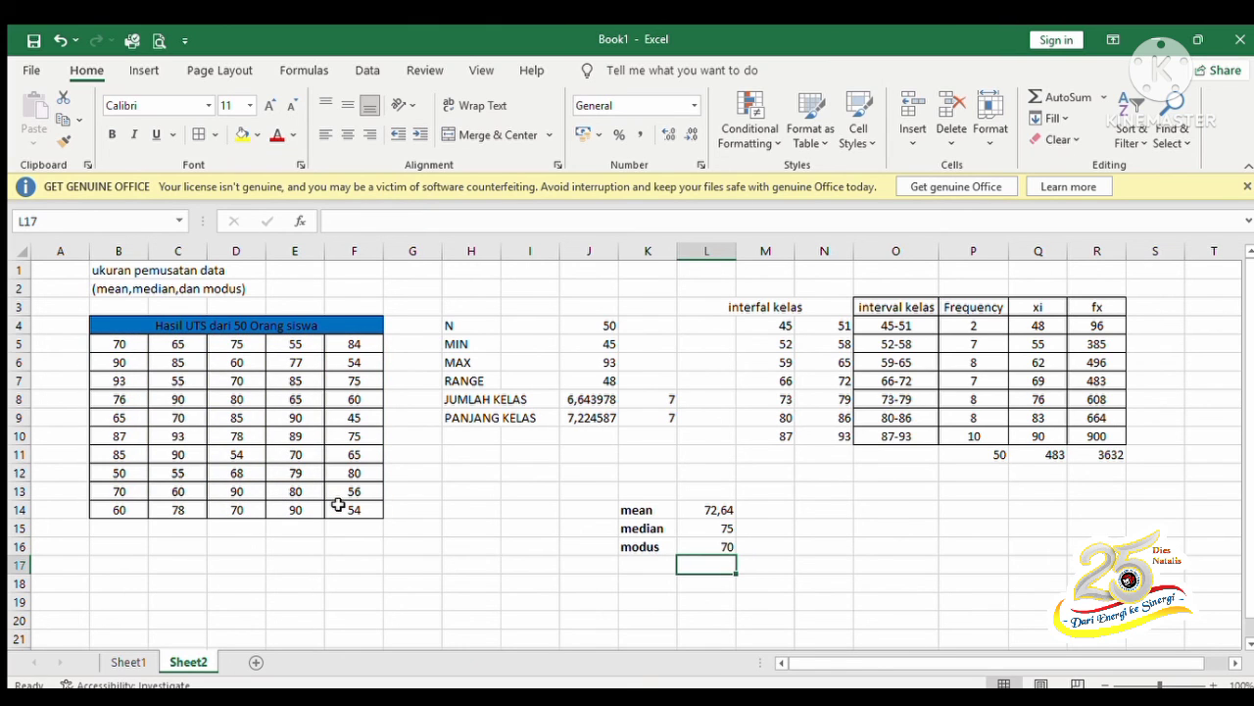